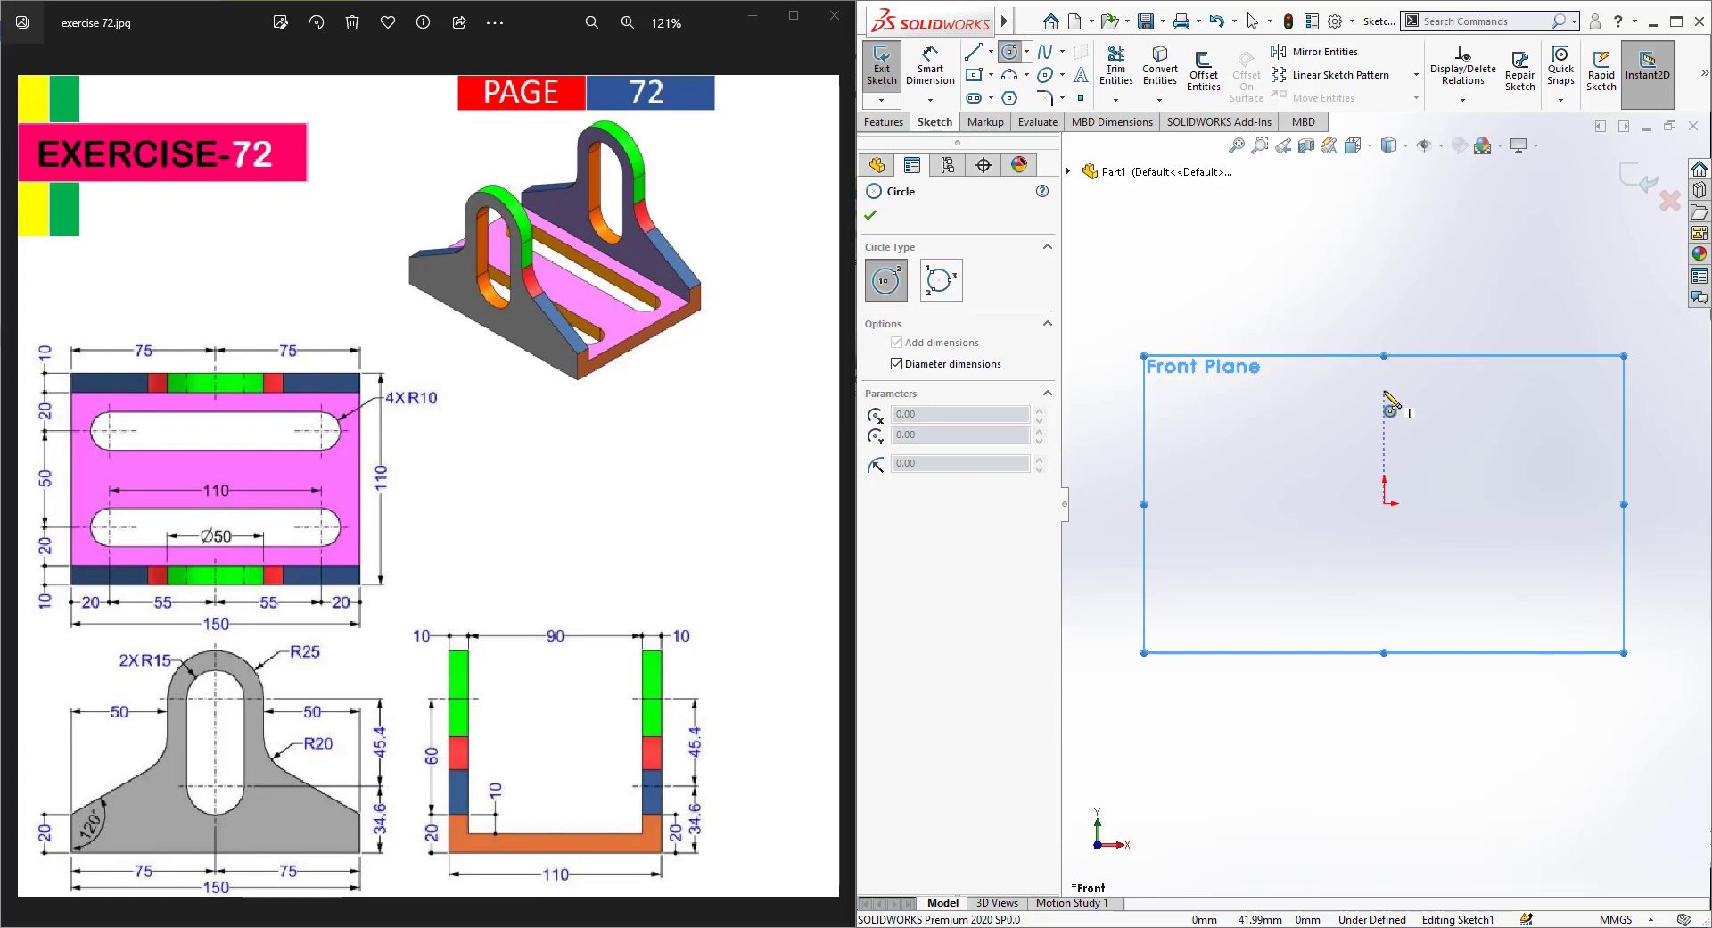
Step: Sketch a 50 mm diameter circle centred directly above the origin, about 74 mm up
{"action": "left_click", "coordinate": [1384, 305]}
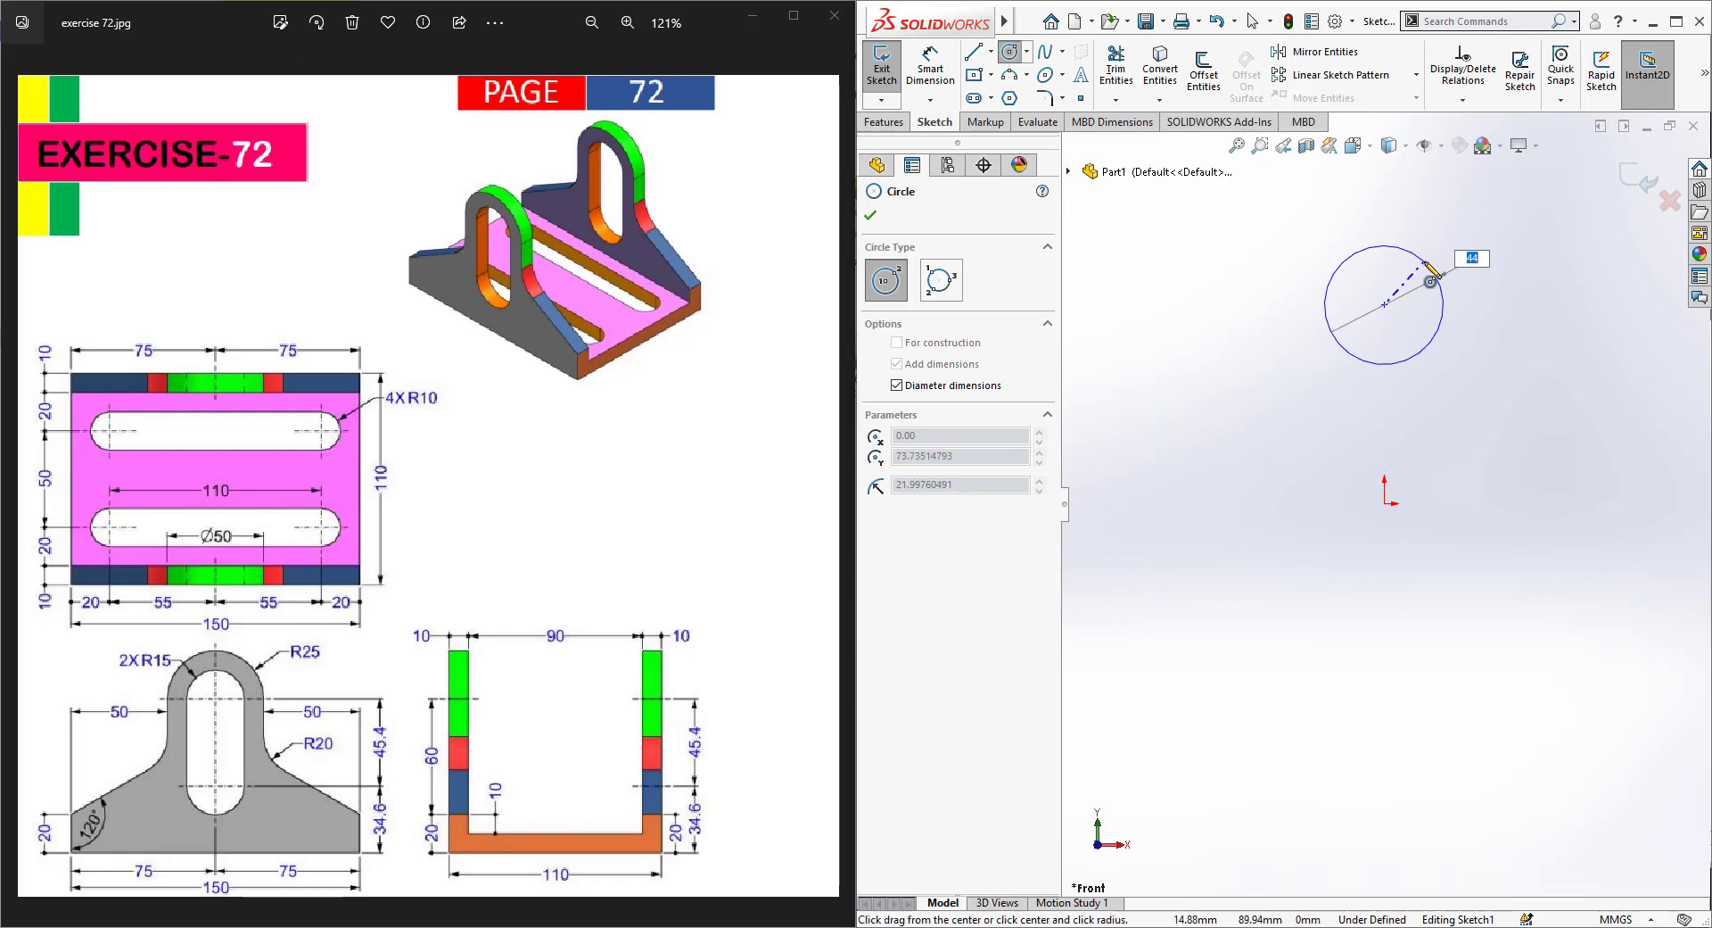
{"action": "type", "text": "50"}
{"action": "key", "text": "Return"}
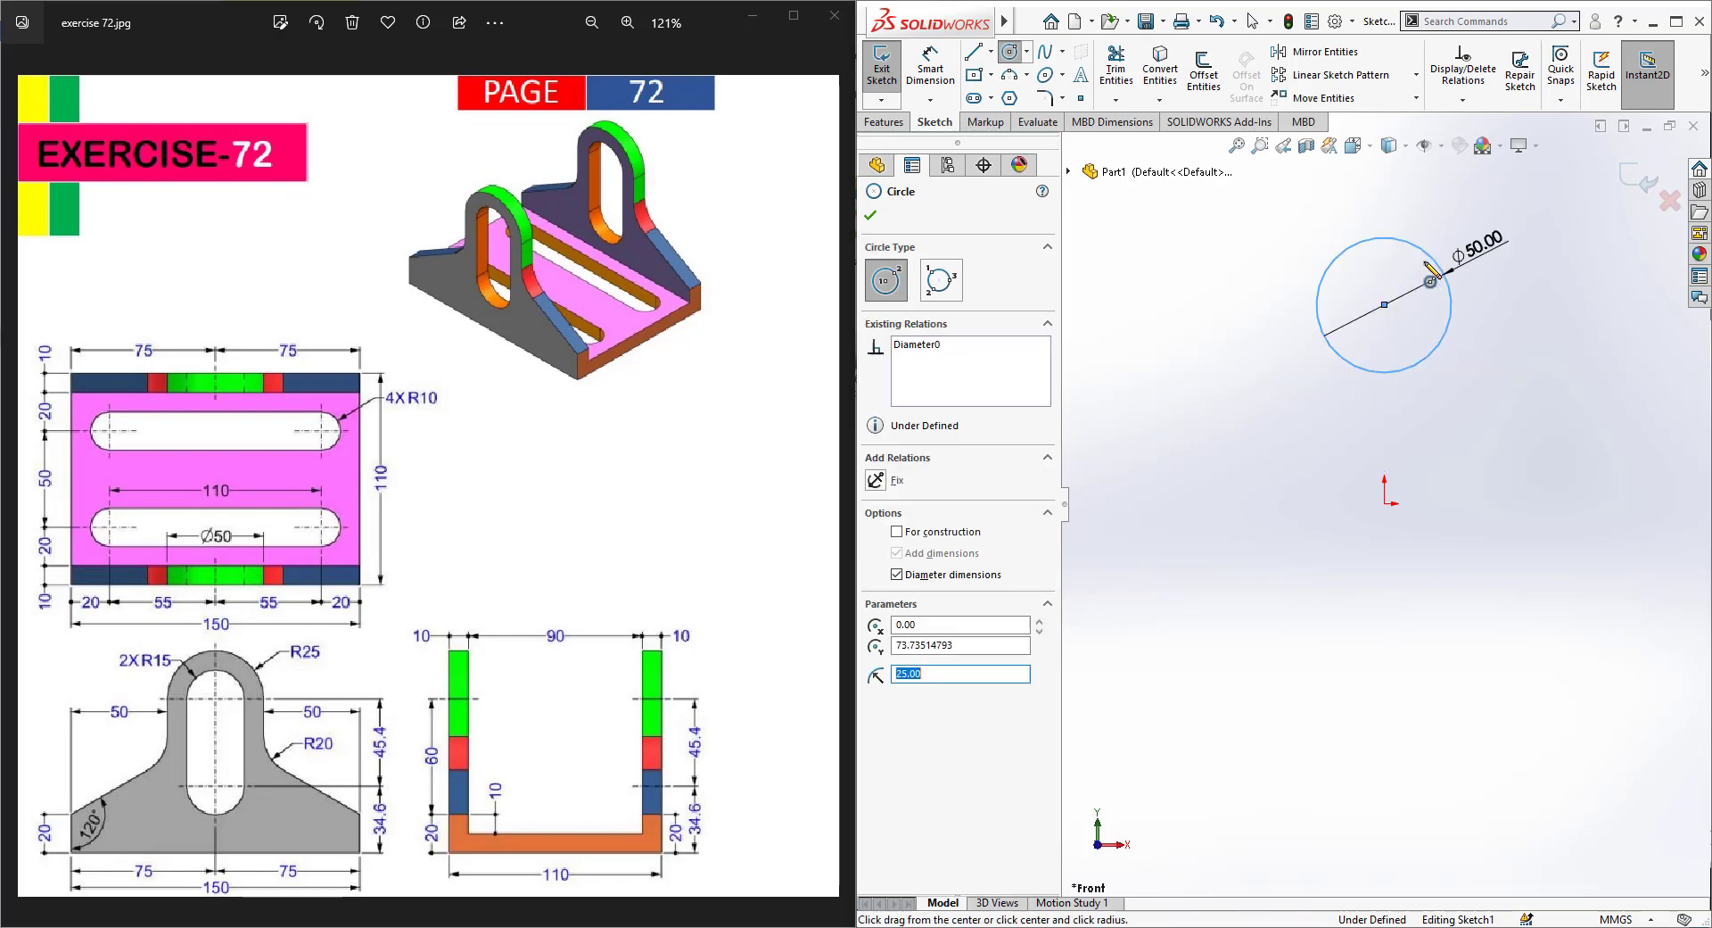
{"action": "key", "text": "Escape"}
Step: Sketch the left half outline from the origin: base about 76 mm, vertical edge about 20 mm, sloped line, and vertical line up to the circle
{"action": "left_click", "coordinate": [979, 56]}
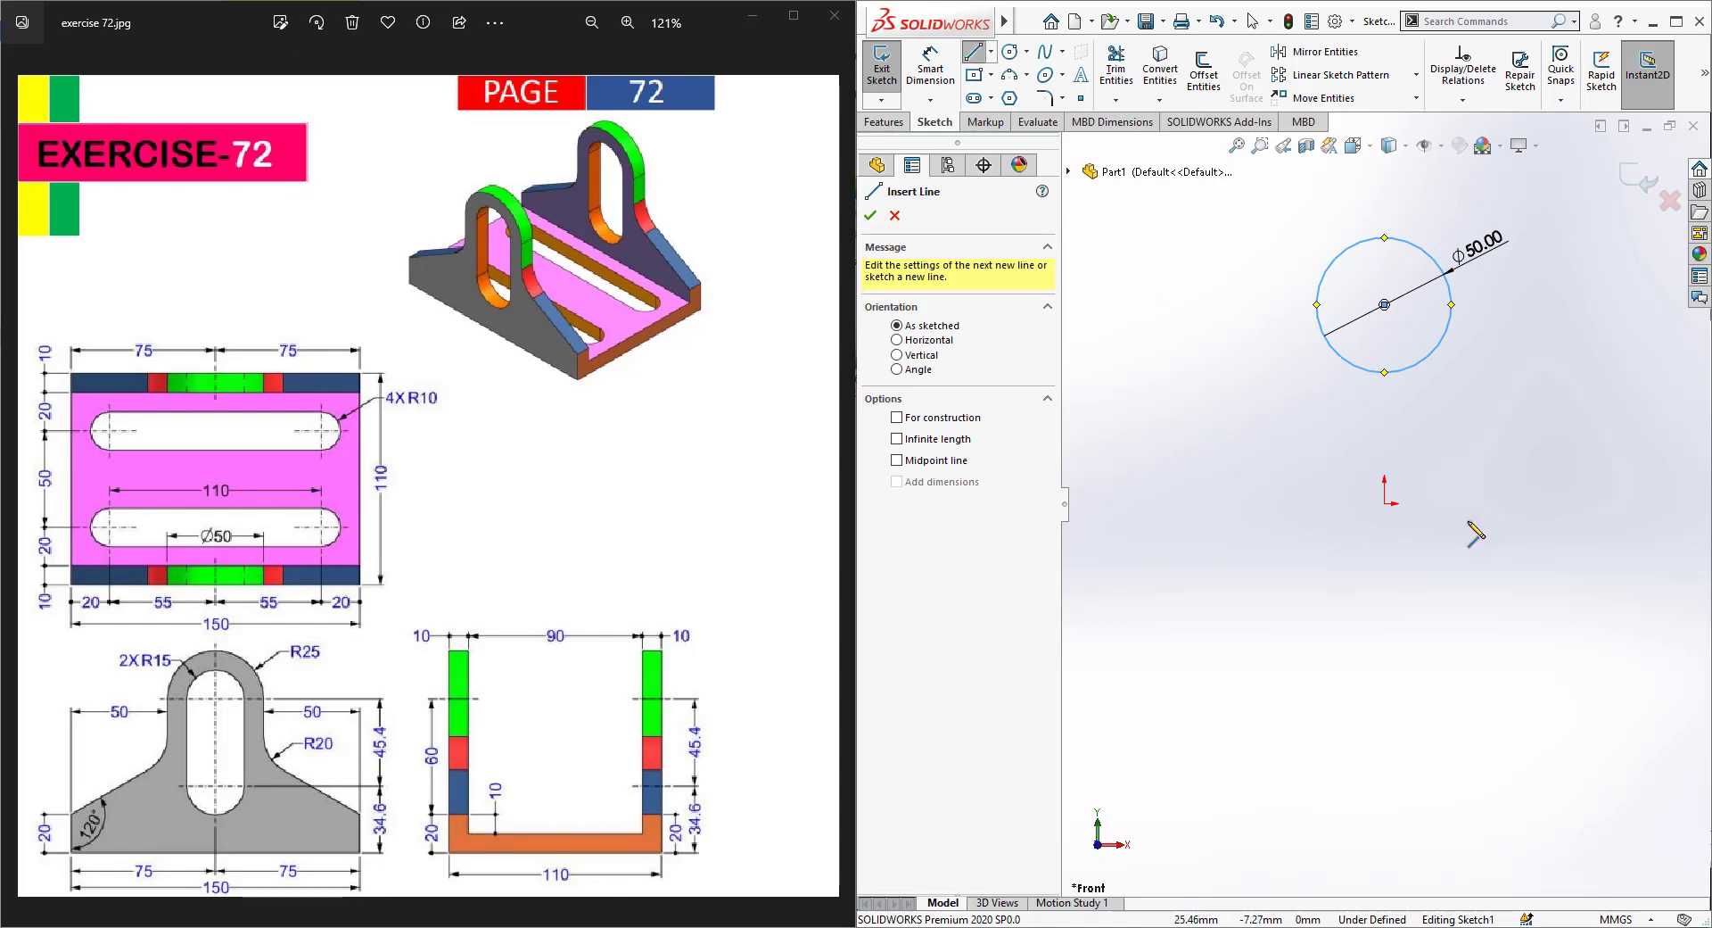
{"action": "left_click", "coordinate": [1385, 503]}
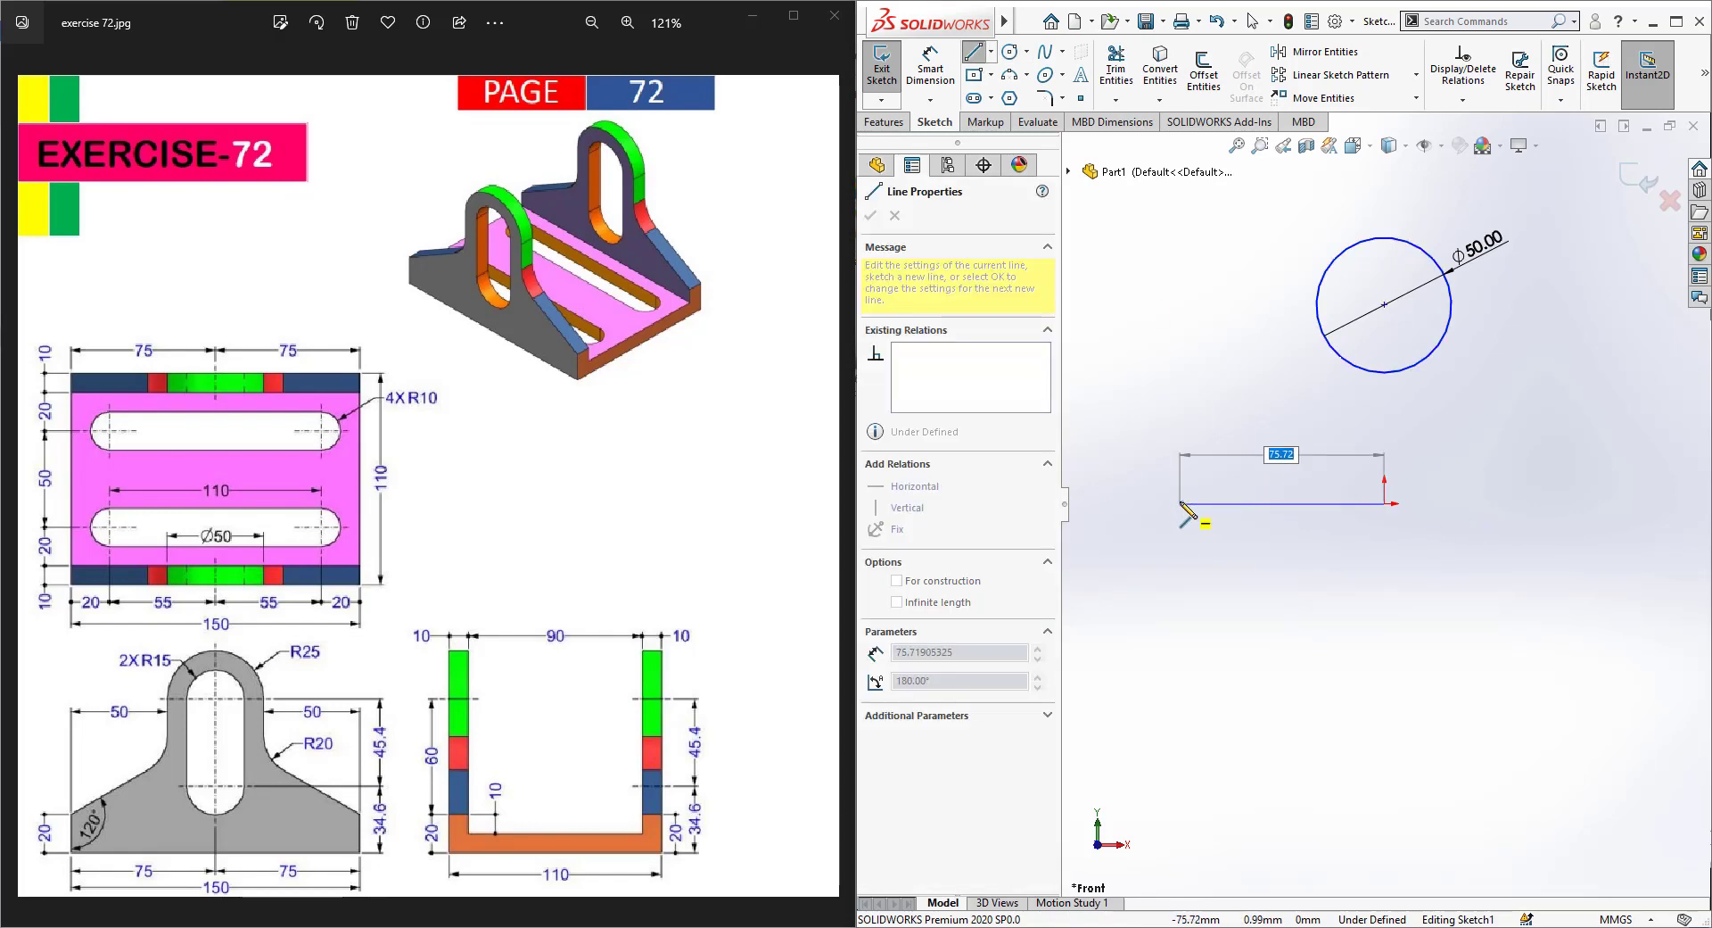
{"action": "left_click", "coordinate": [1181, 503]}
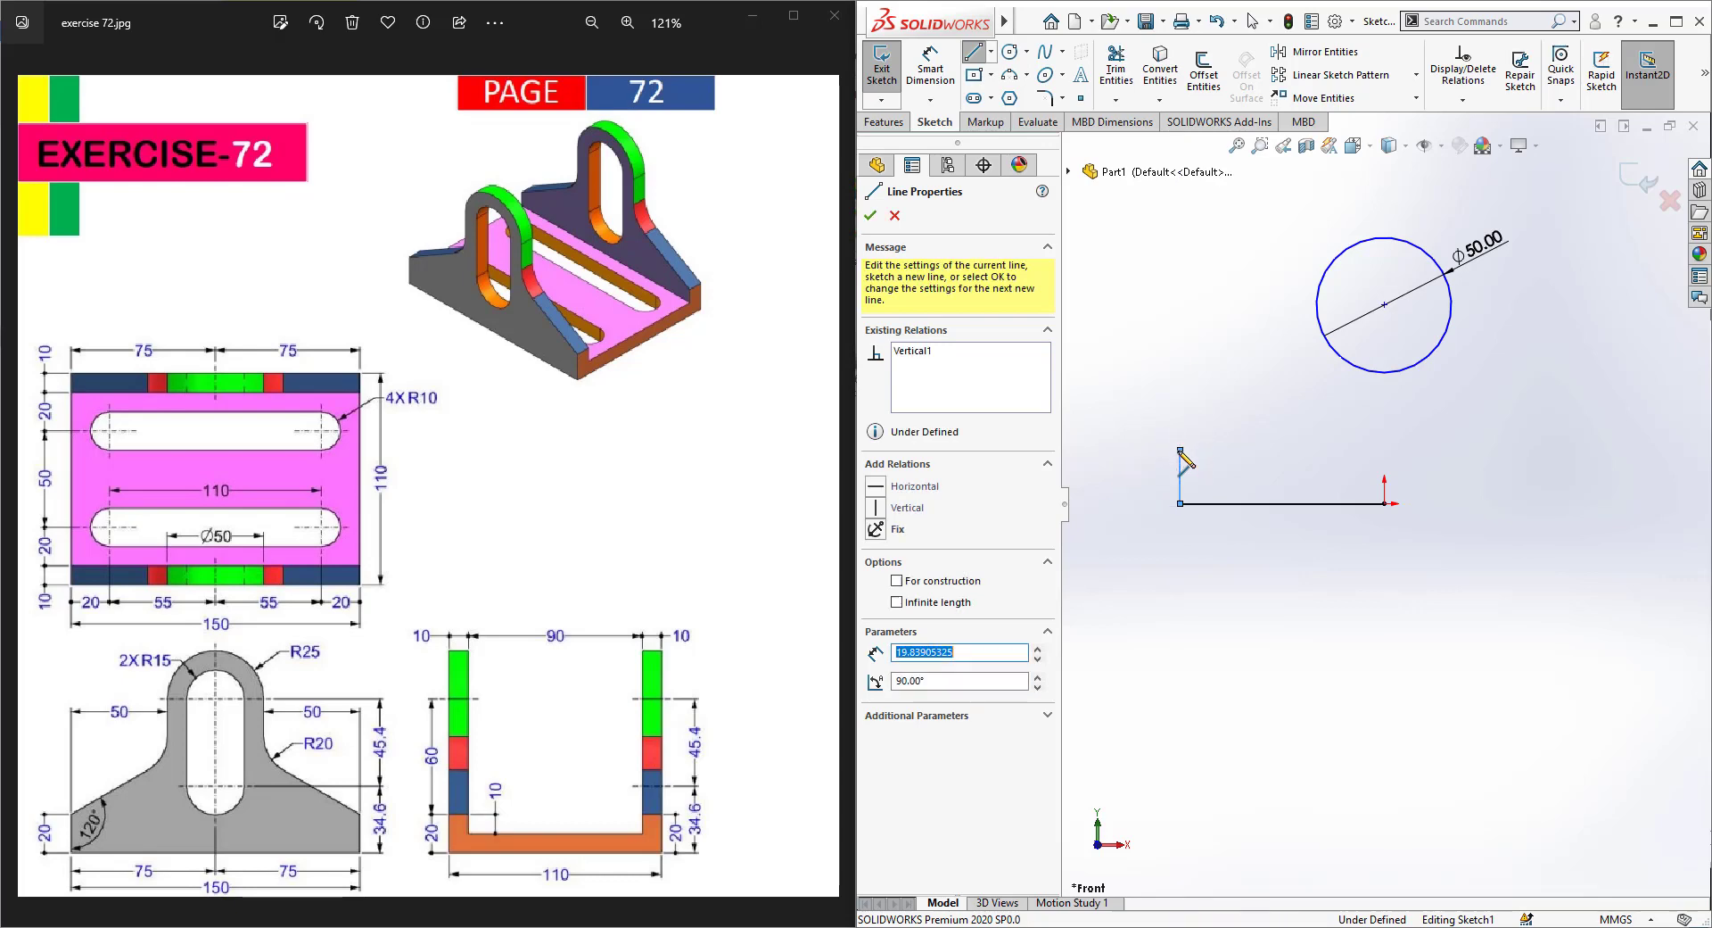
{"action": "left_click", "coordinate": [1181, 450]}
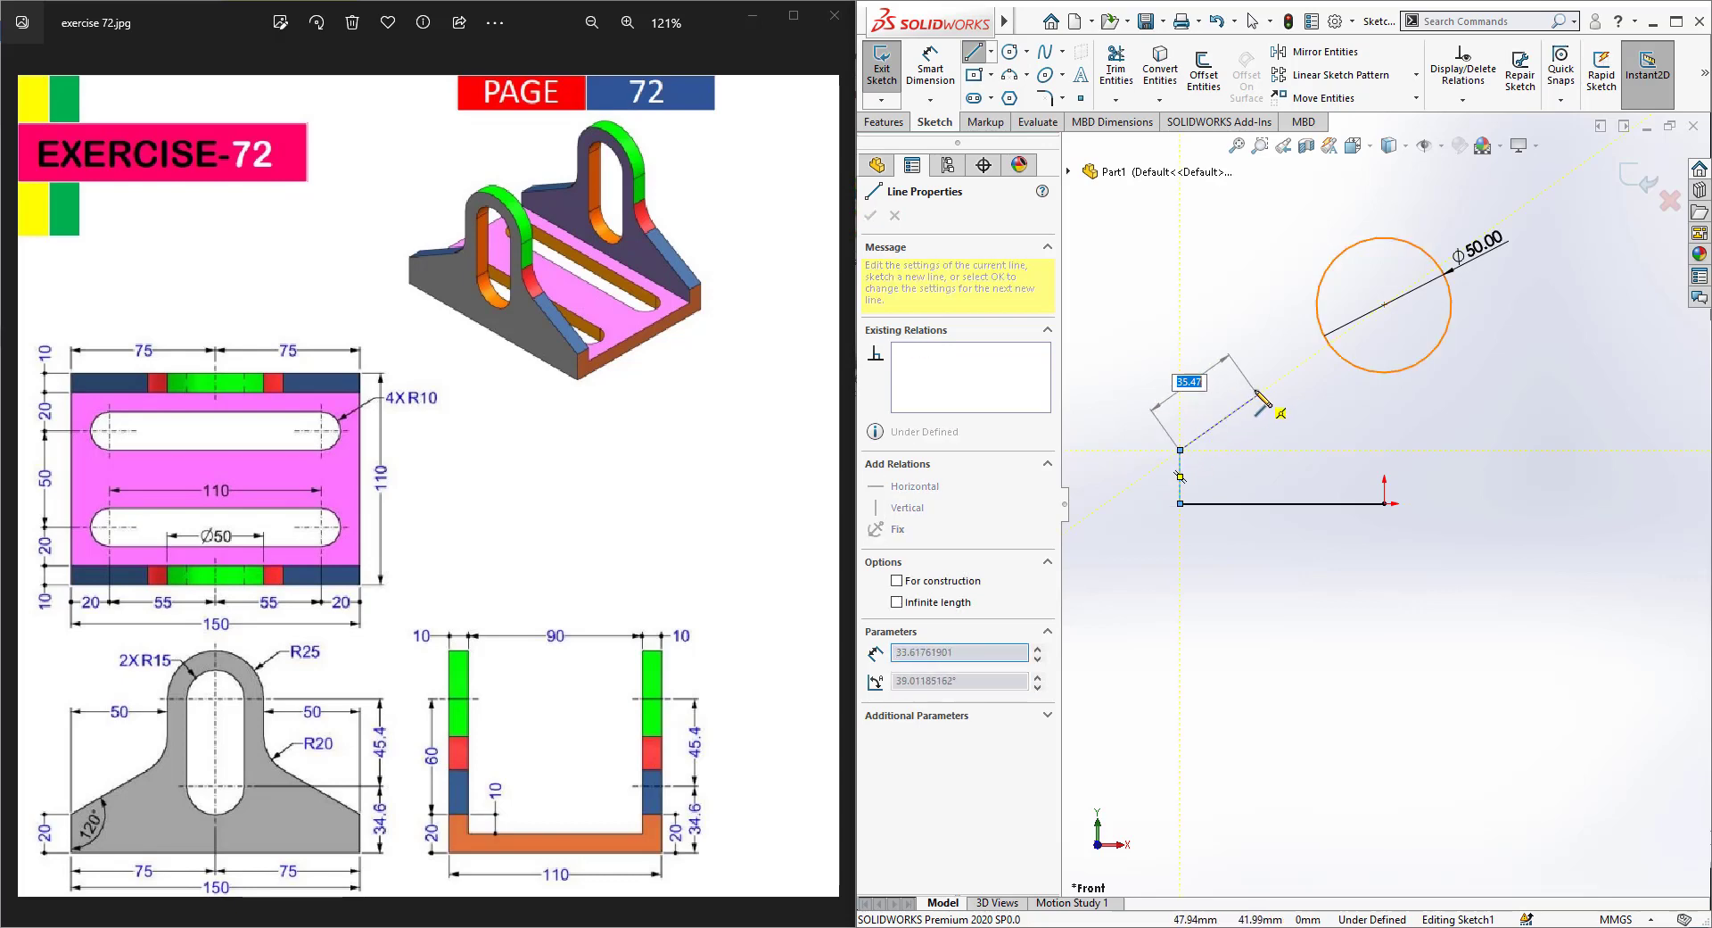
{"action": "left_click", "coordinate": [1318, 372]}
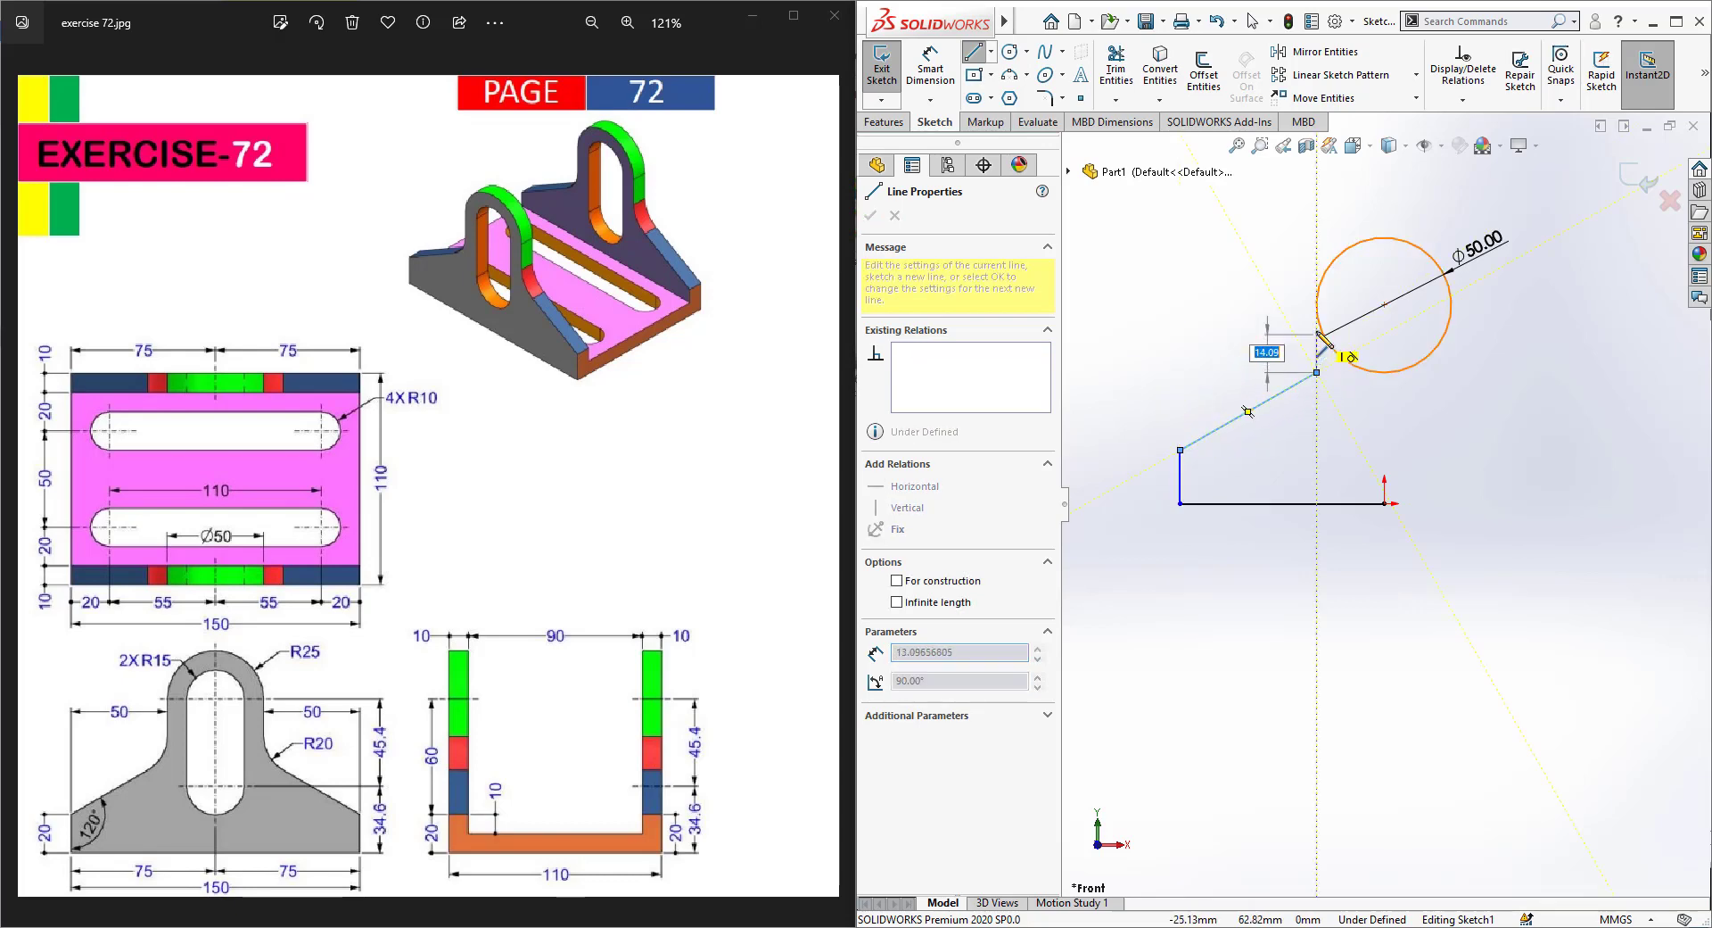
{"action": "left_click", "coordinate": [1318, 311]}
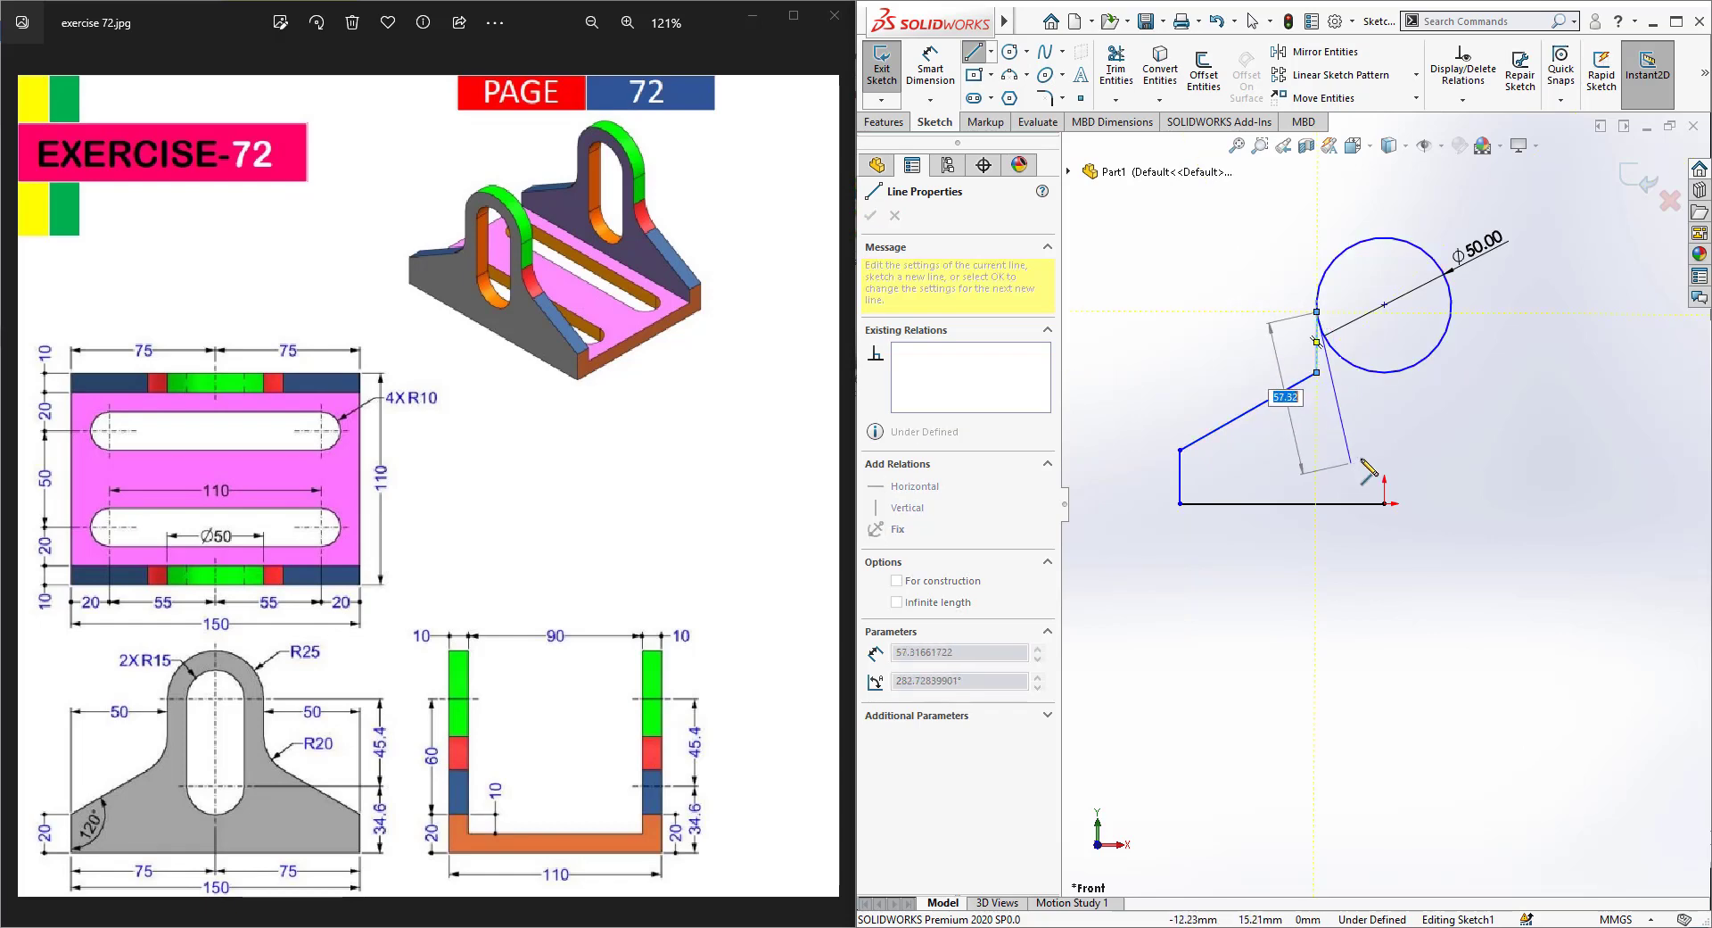
{"action": "key", "text": "Escape"}
Step: Draw a vertical centerline from the origin through the circle's centre to a point above the circle
{"action": "left_click", "coordinate": [990, 52]}
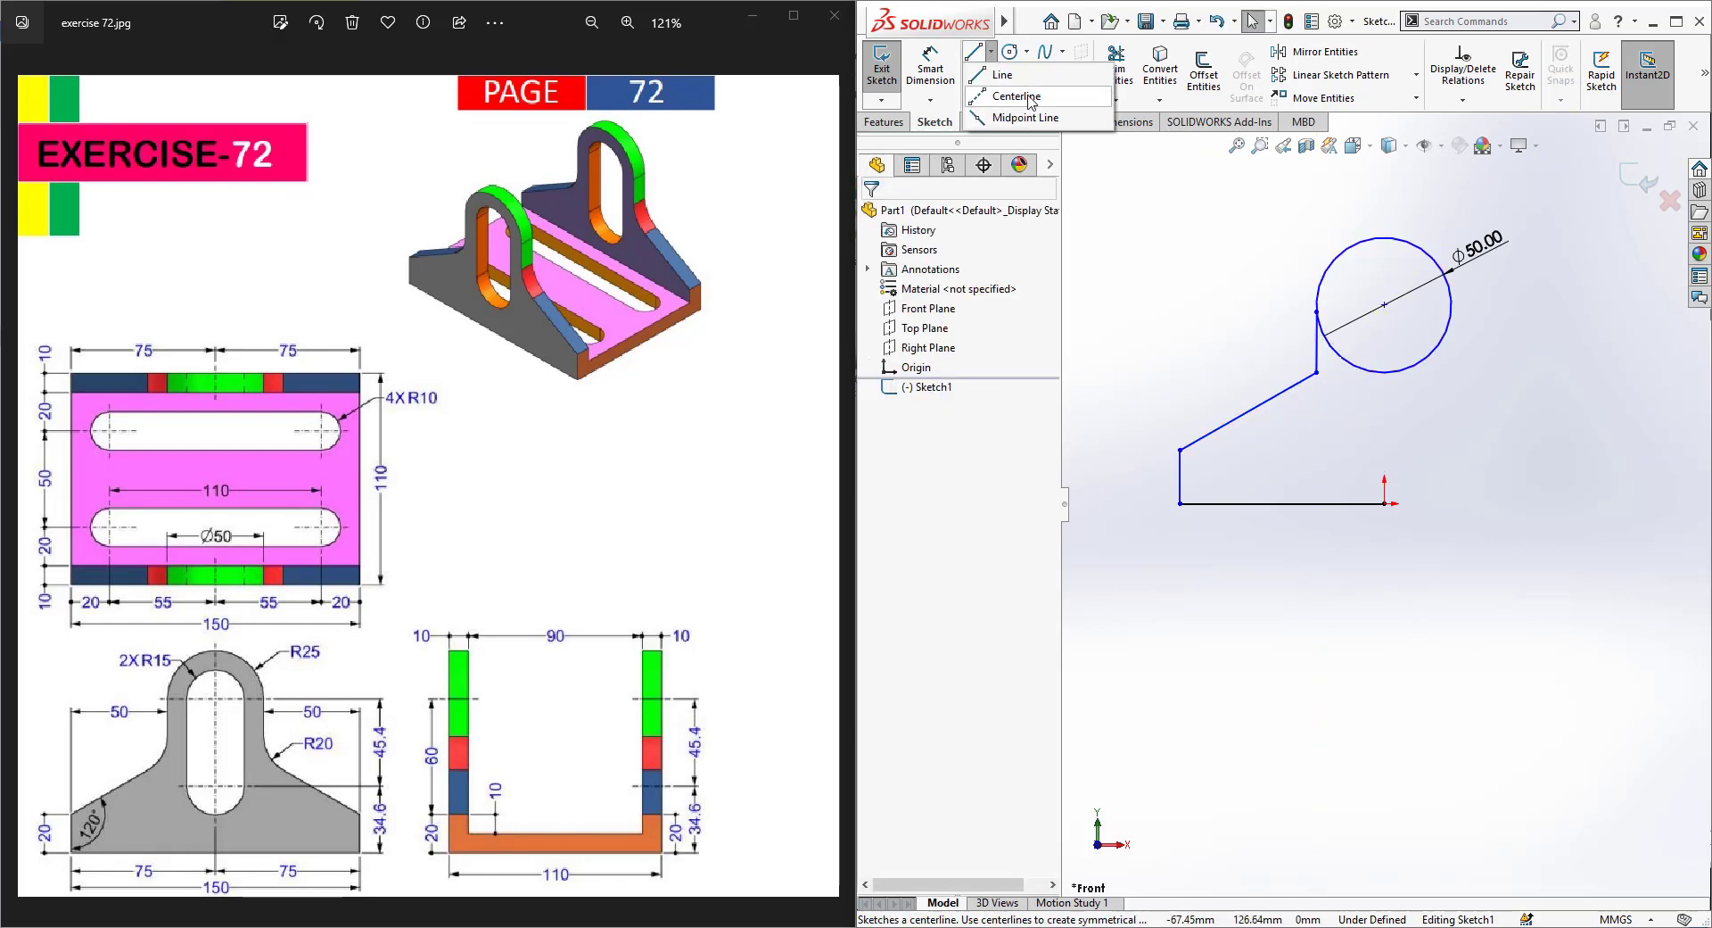
{"action": "left_click", "coordinate": [1013, 91]}
{"action": "left_click", "coordinate": [1385, 504]}
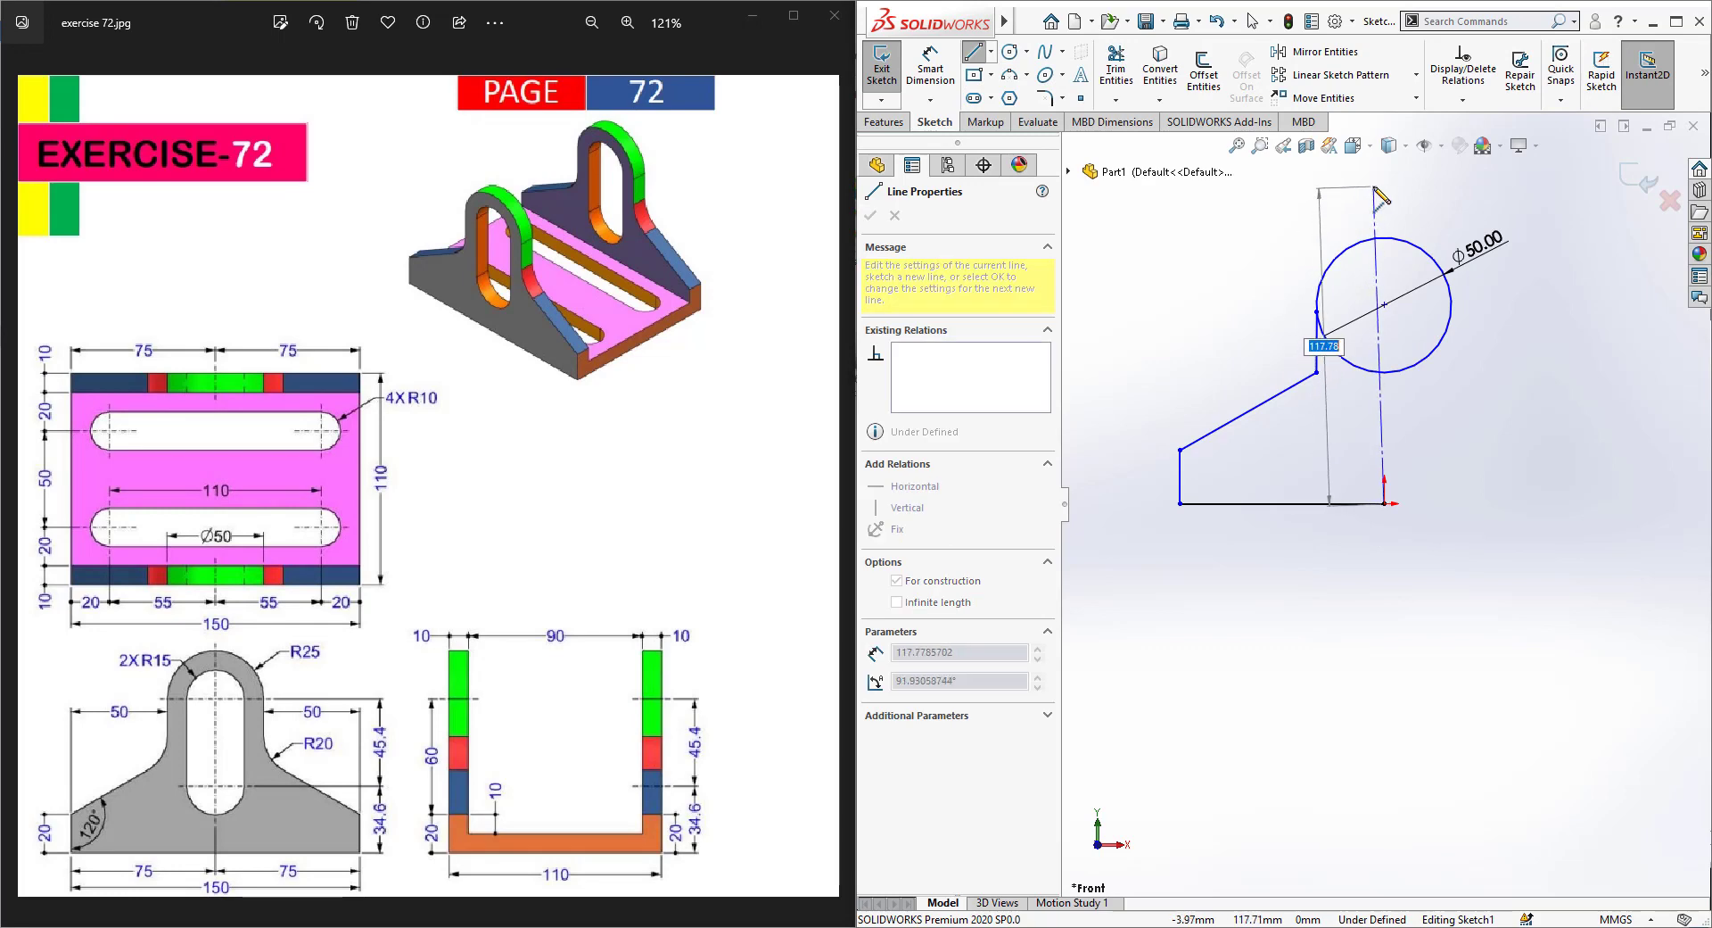
{"action": "left_click", "coordinate": [1384, 182]}
{"action": "key", "text": "Escape"}
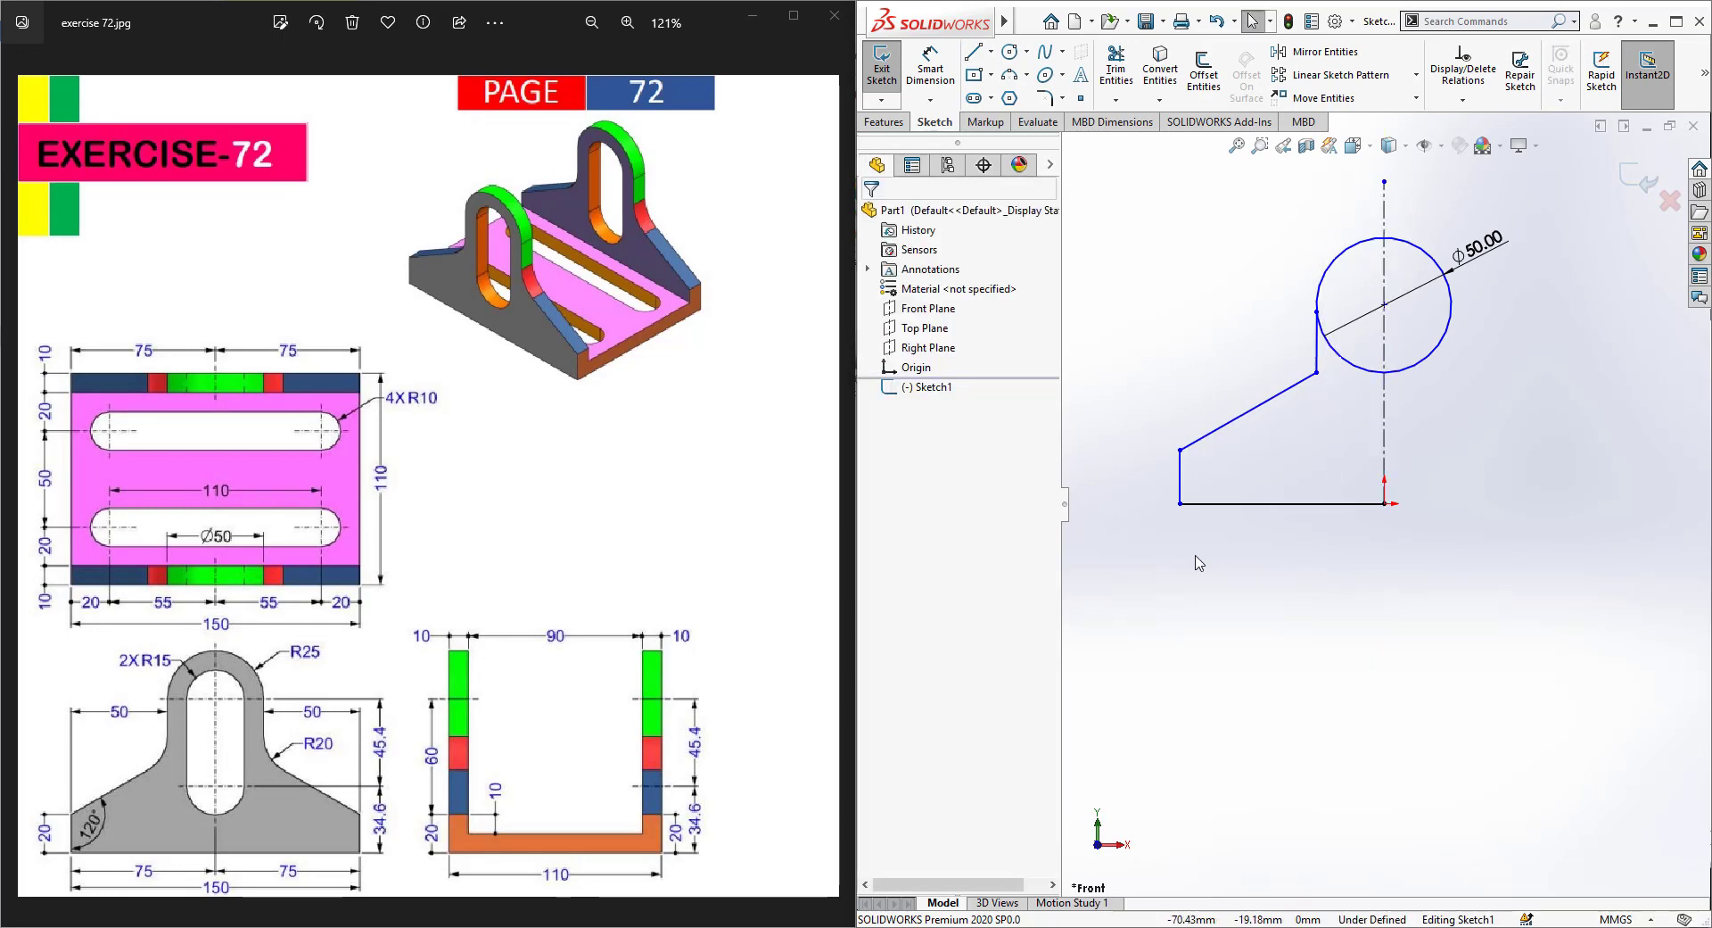
Step: Dimension the overall base width as 150 mm, doubled across the centerline from the outer vertical edge
{"action": "left_click", "coordinate": [1317, 343]}
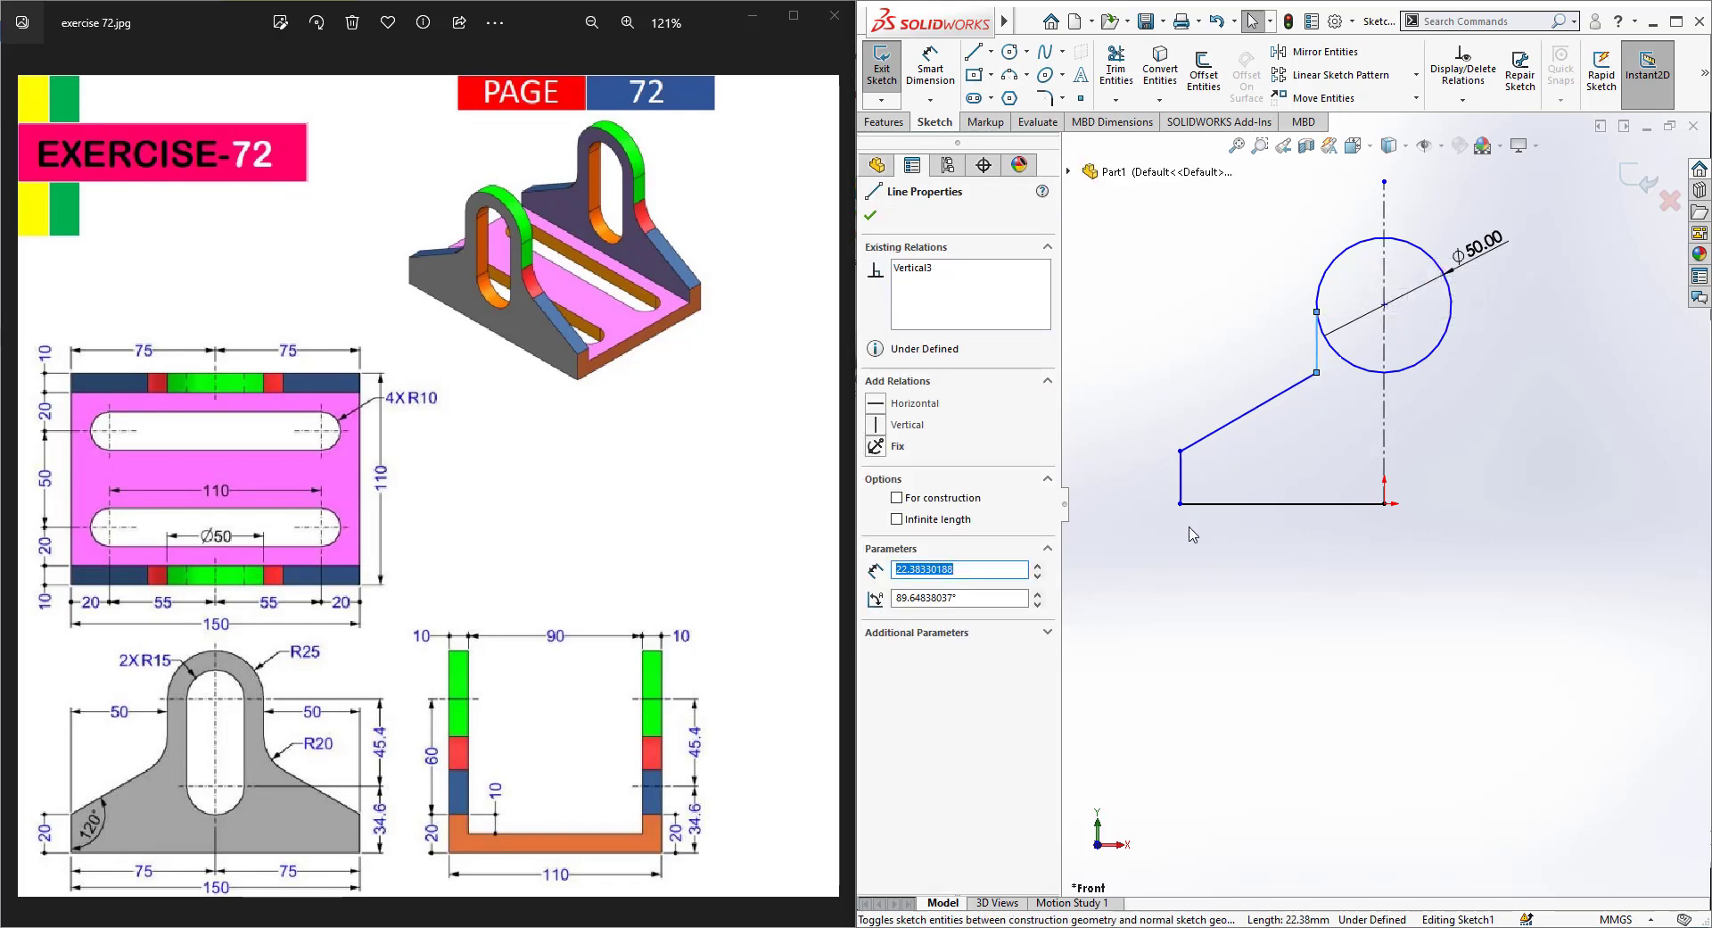
{"action": "right_click_drag", "start_coordinate": [1190, 527], "coordinate": [1189, 511]}
{"action": "left_click", "coordinate": [1181, 482]}
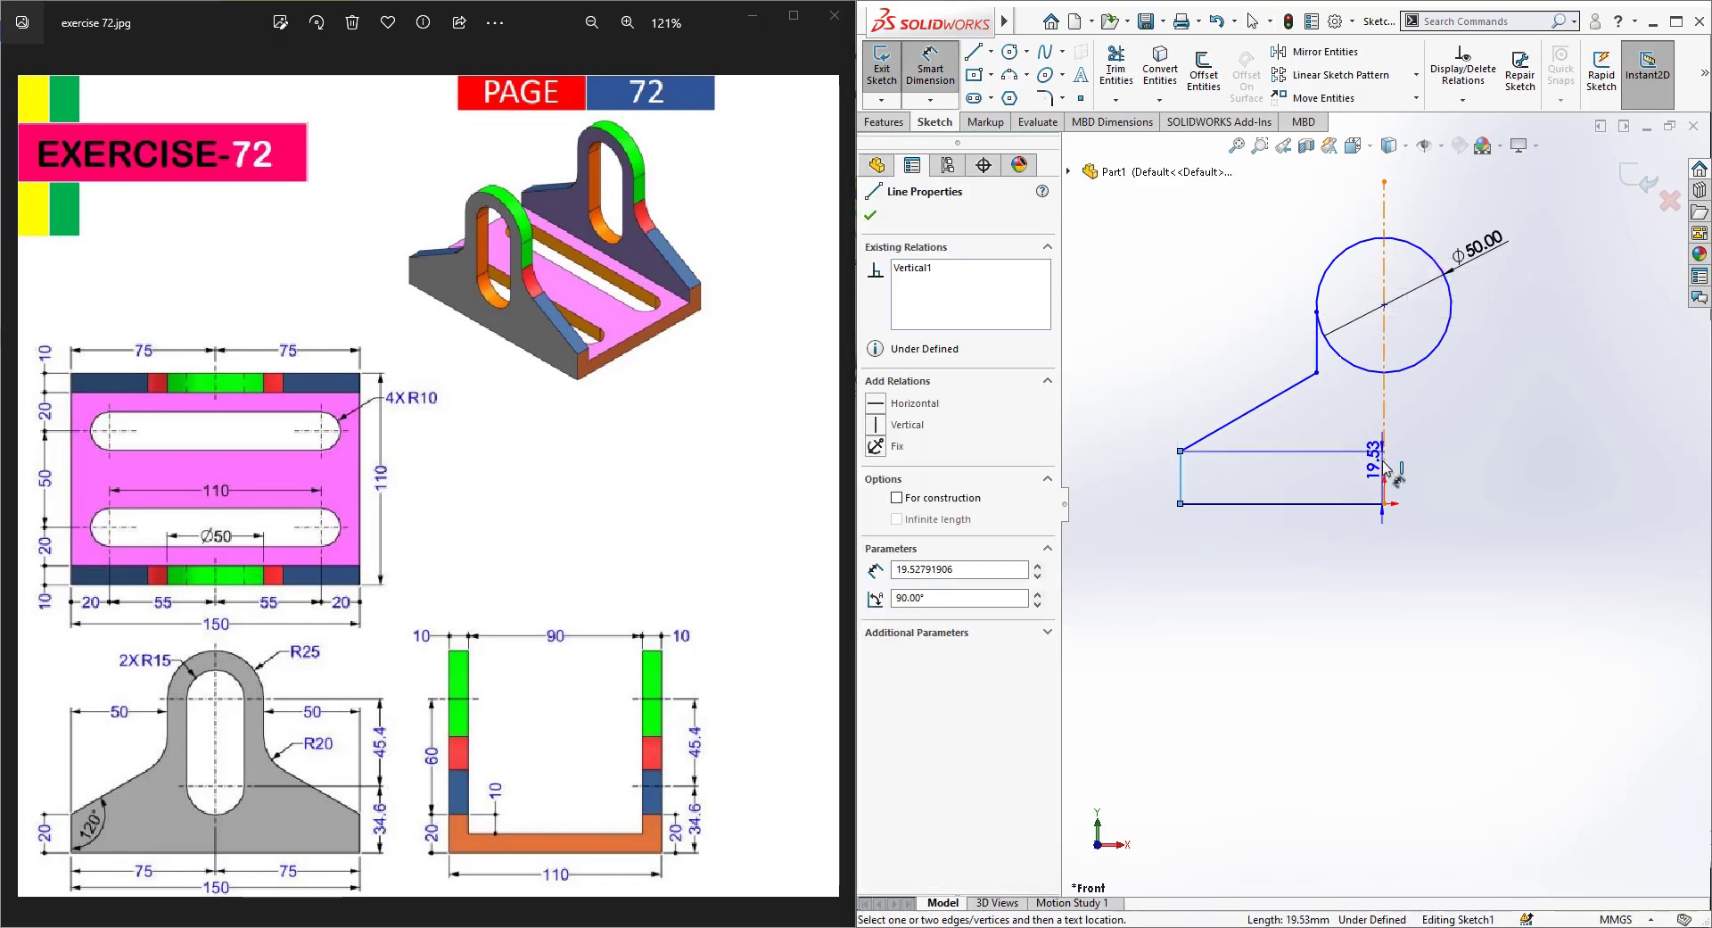
{"action": "left_click", "coordinate": [1385, 467]}
{"action": "left_click", "coordinate": [1489, 667]}
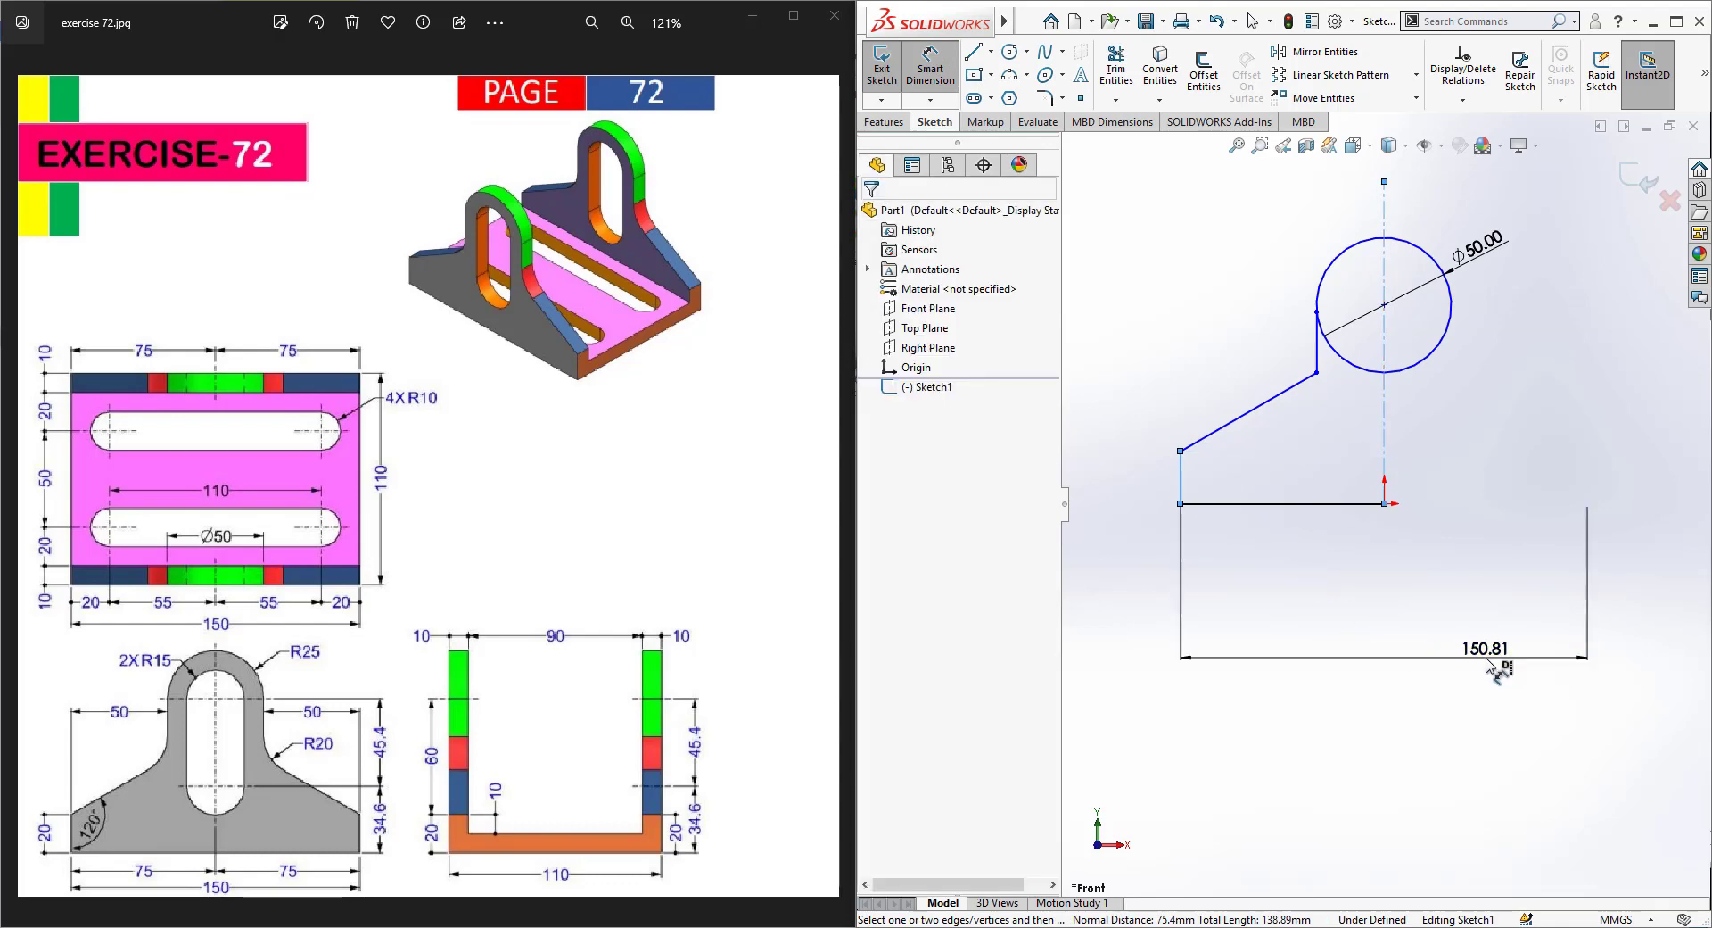
{"action": "type", "text": "150"}
{"action": "key", "text": "Return"}
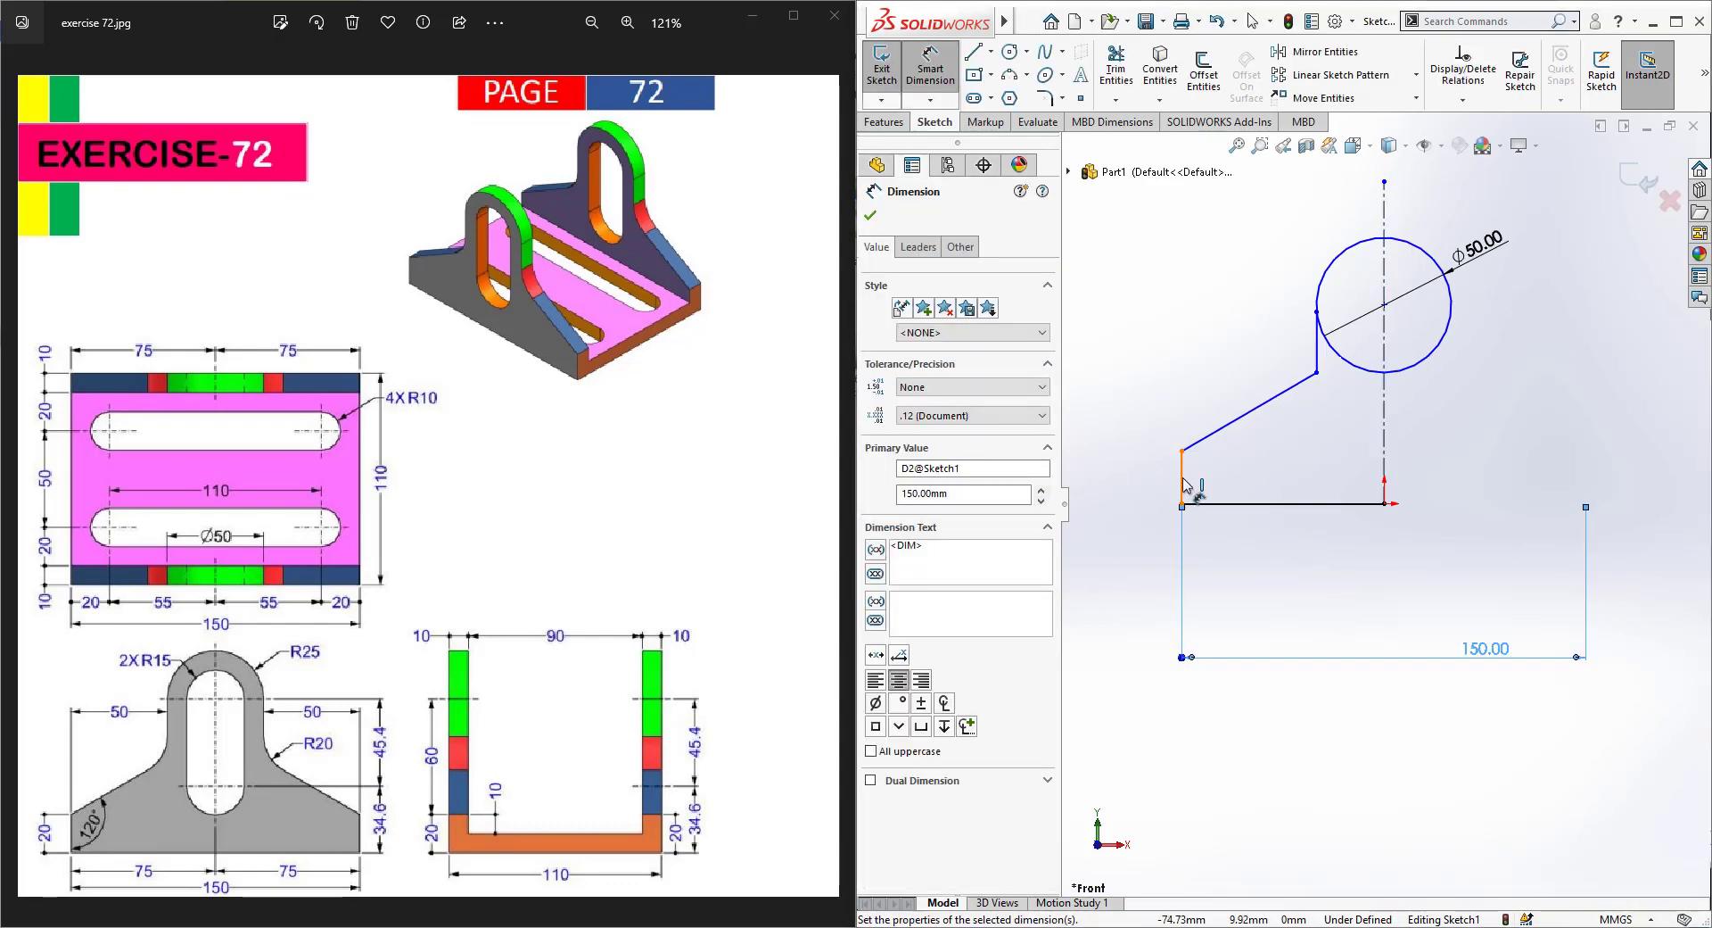
Step: Dimension the outer vertical edge's height as 20 mm
{"action": "left_click", "coordinate": [1182, 482]}
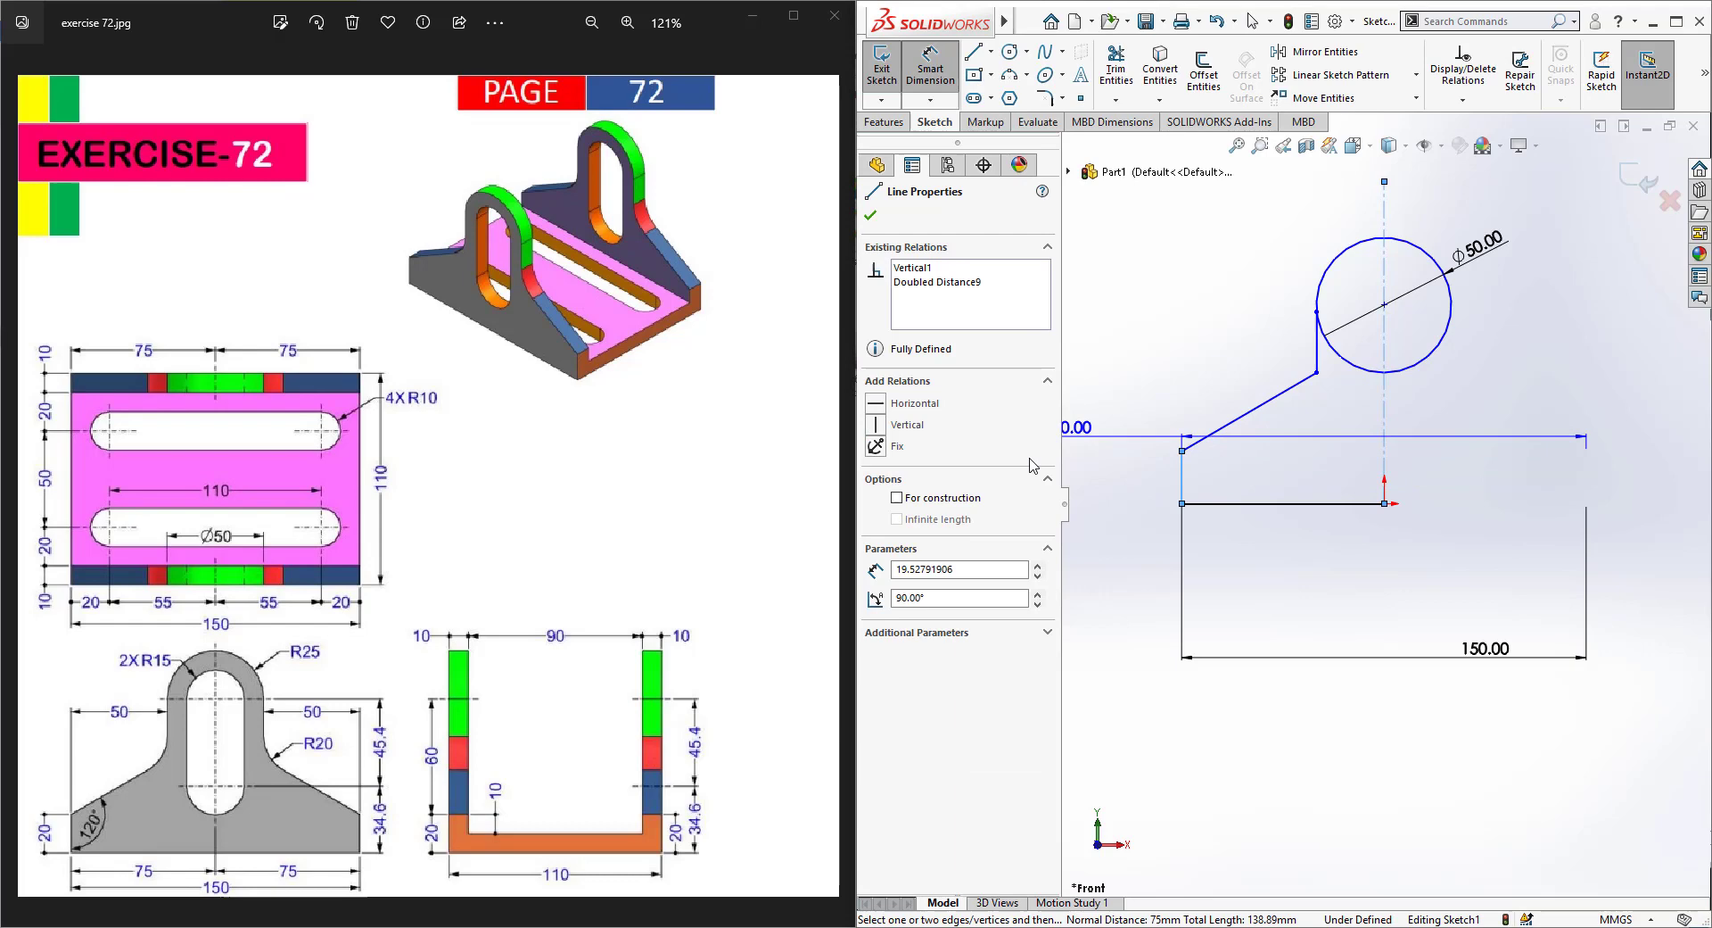
{"action": "left_click", "coordinate": [1181, 484]}
{"action": "left_click", "coordinate": [1128, 386]}
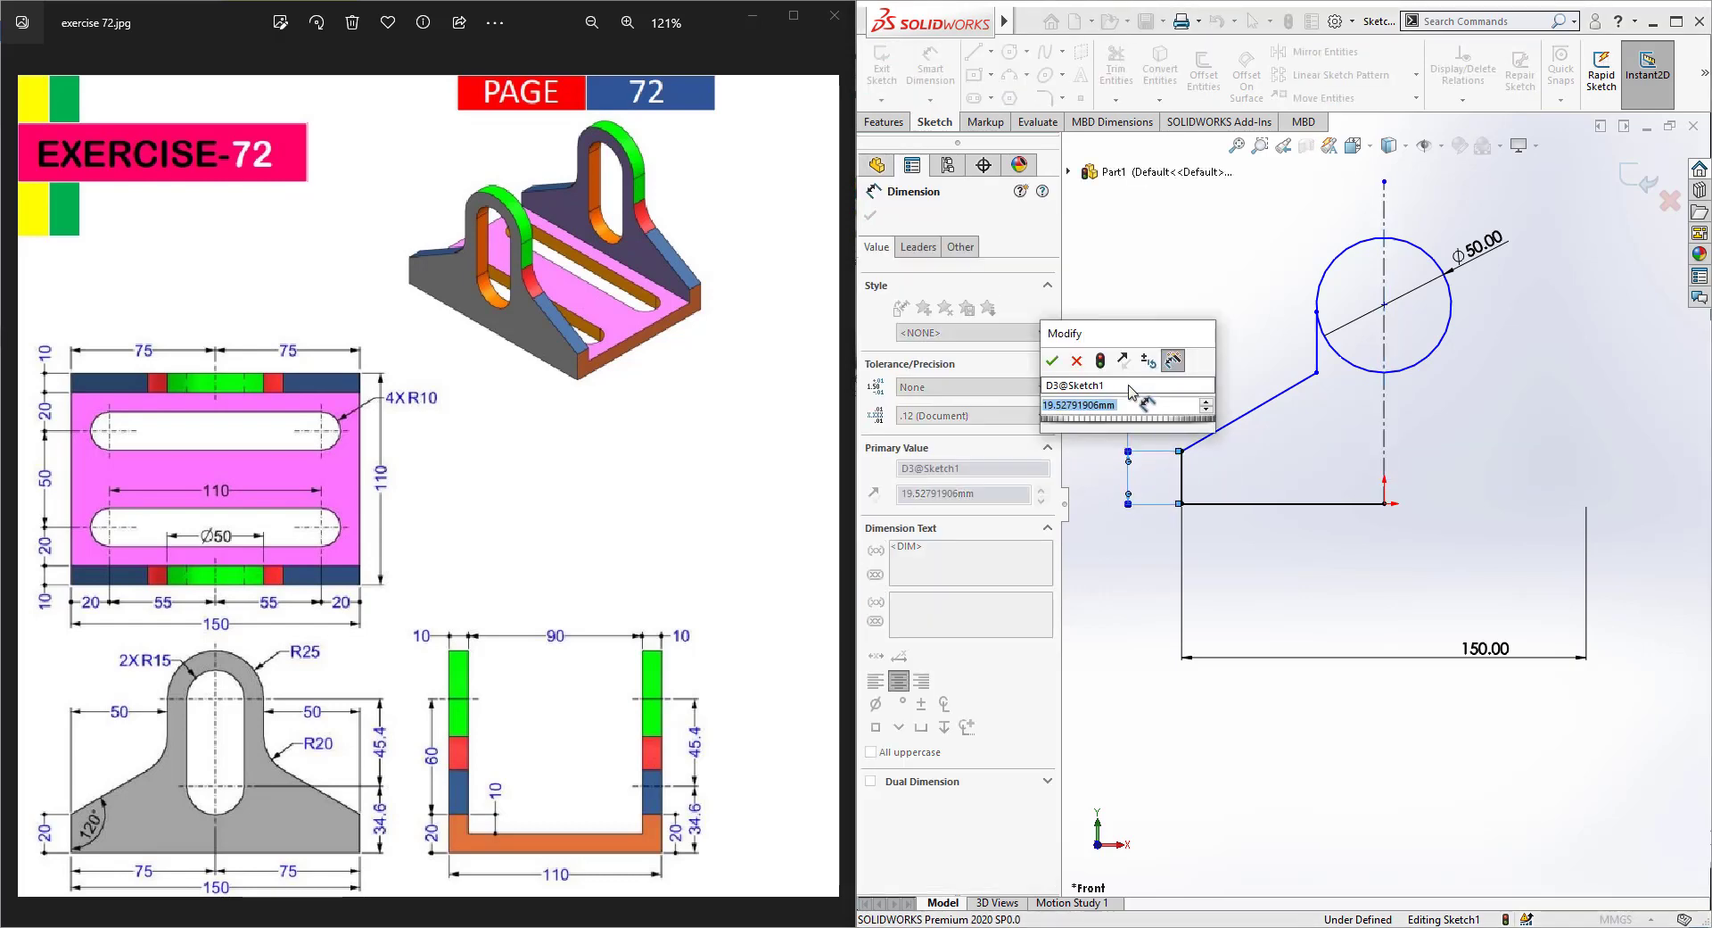
{"action": "type", "text": "20."}
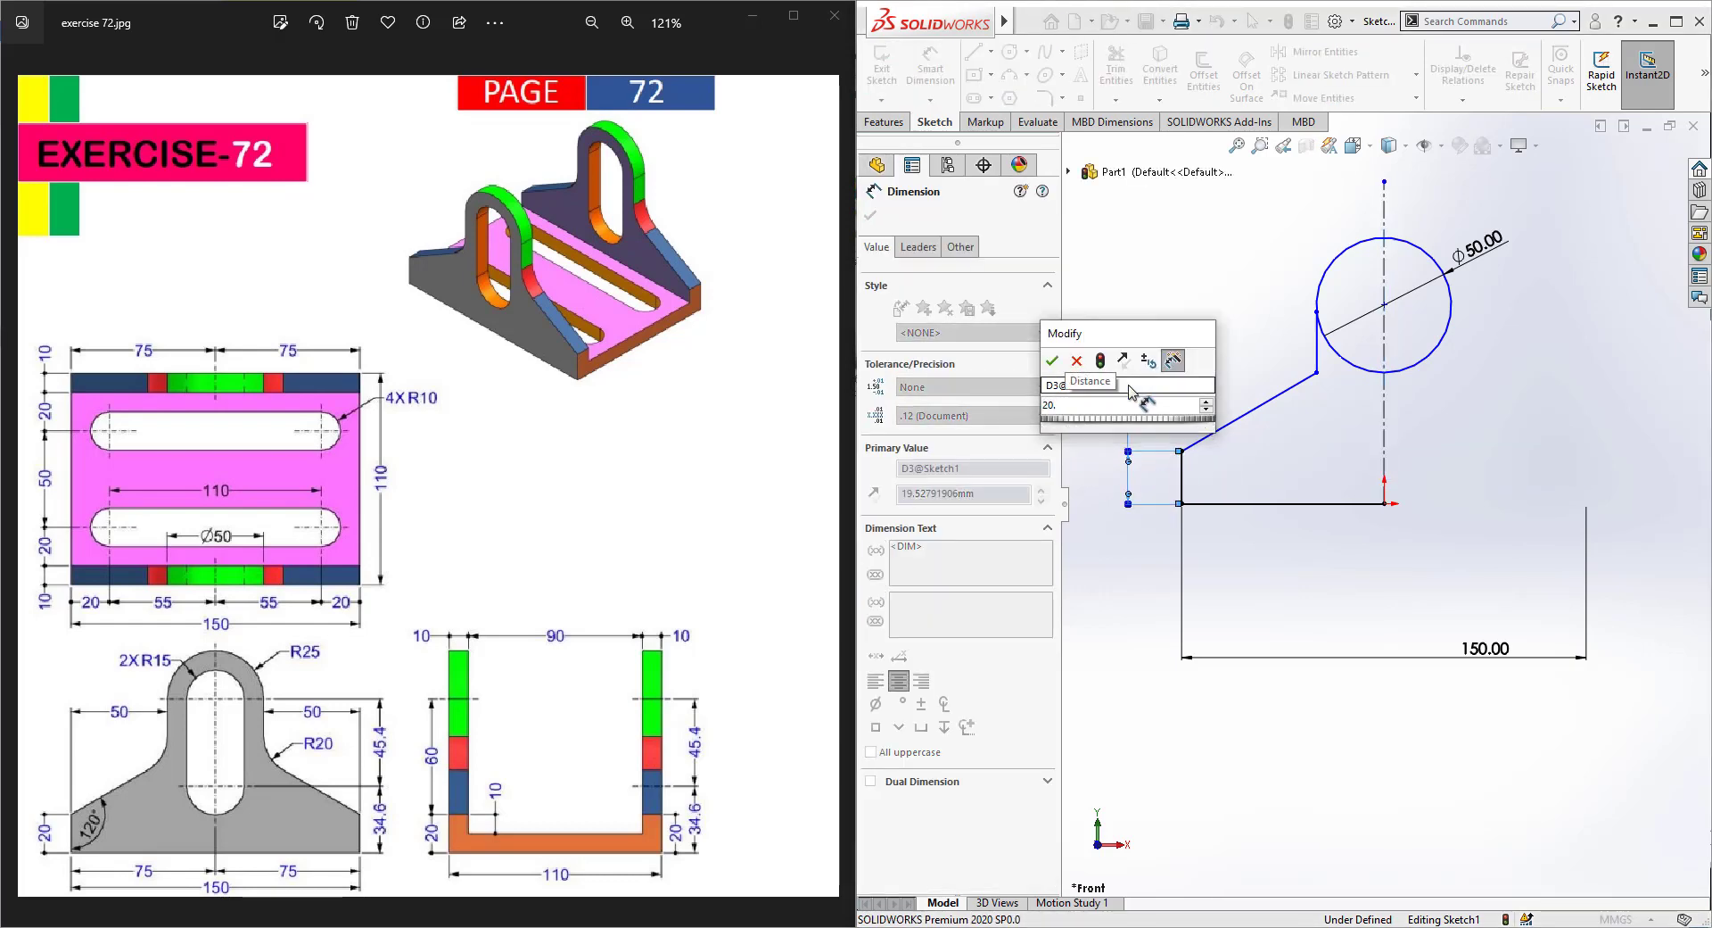
{"action": "key", "text": "Return"}
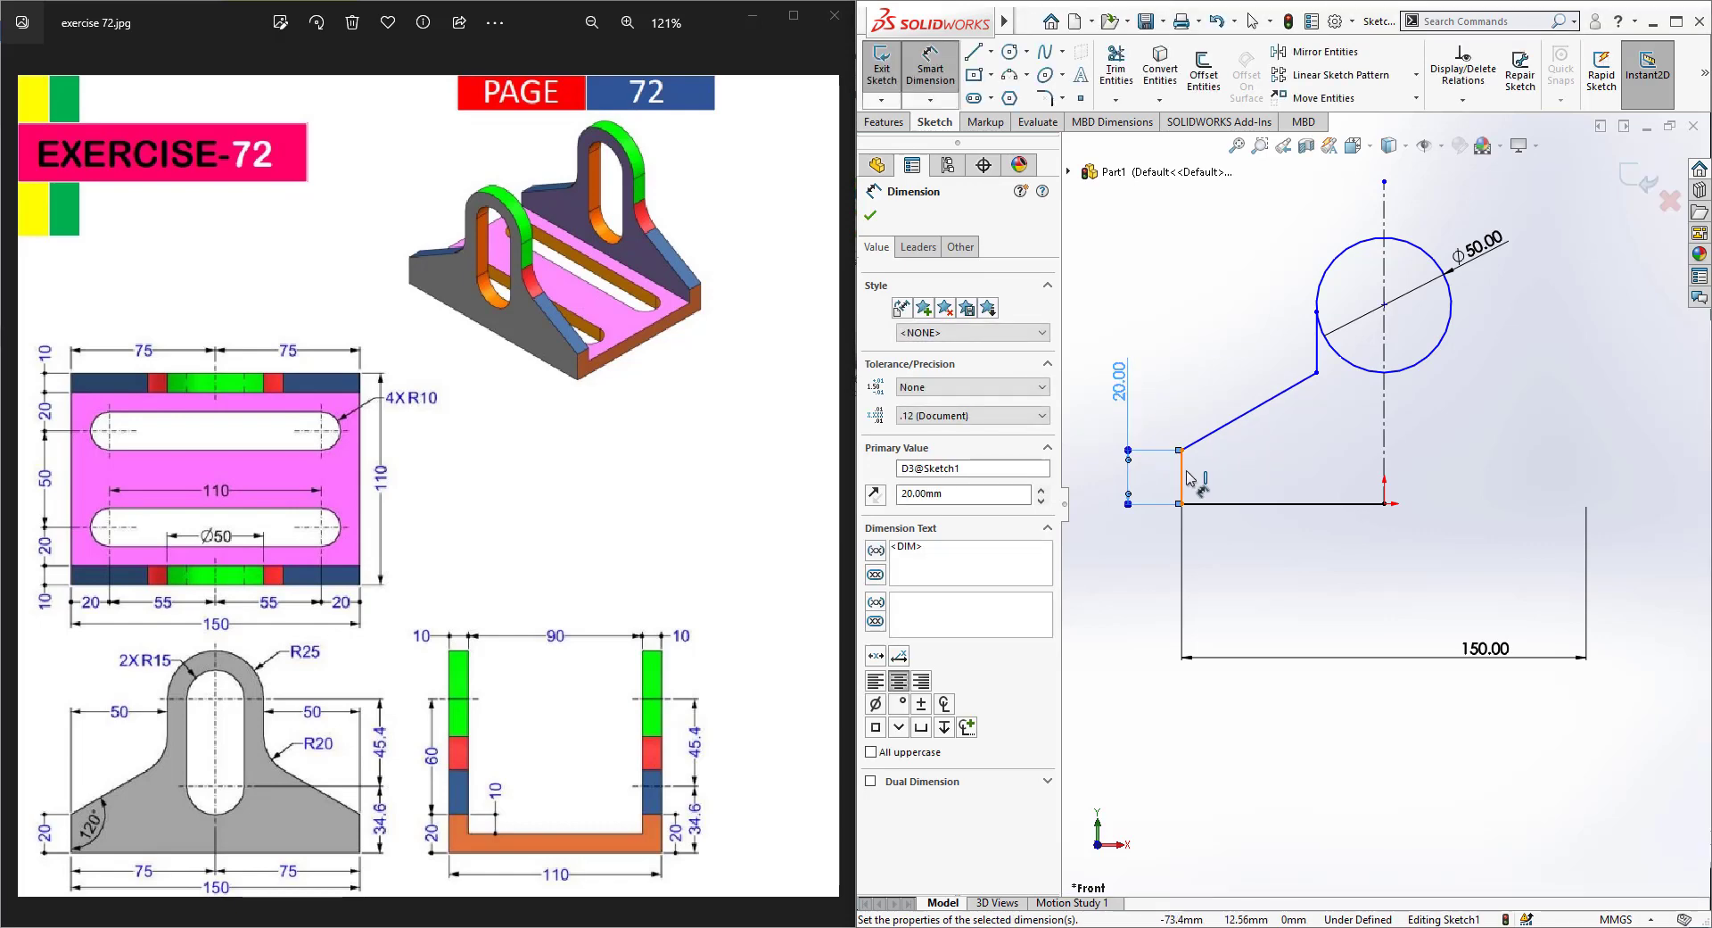
Step: Dimension the angle between the outer vertical edge and the sloped line as 120 degrees
{"action": "left_click", "coordinate": [1184, 479]}
{"action": "left_click", "coordinate": [1208, 434]}
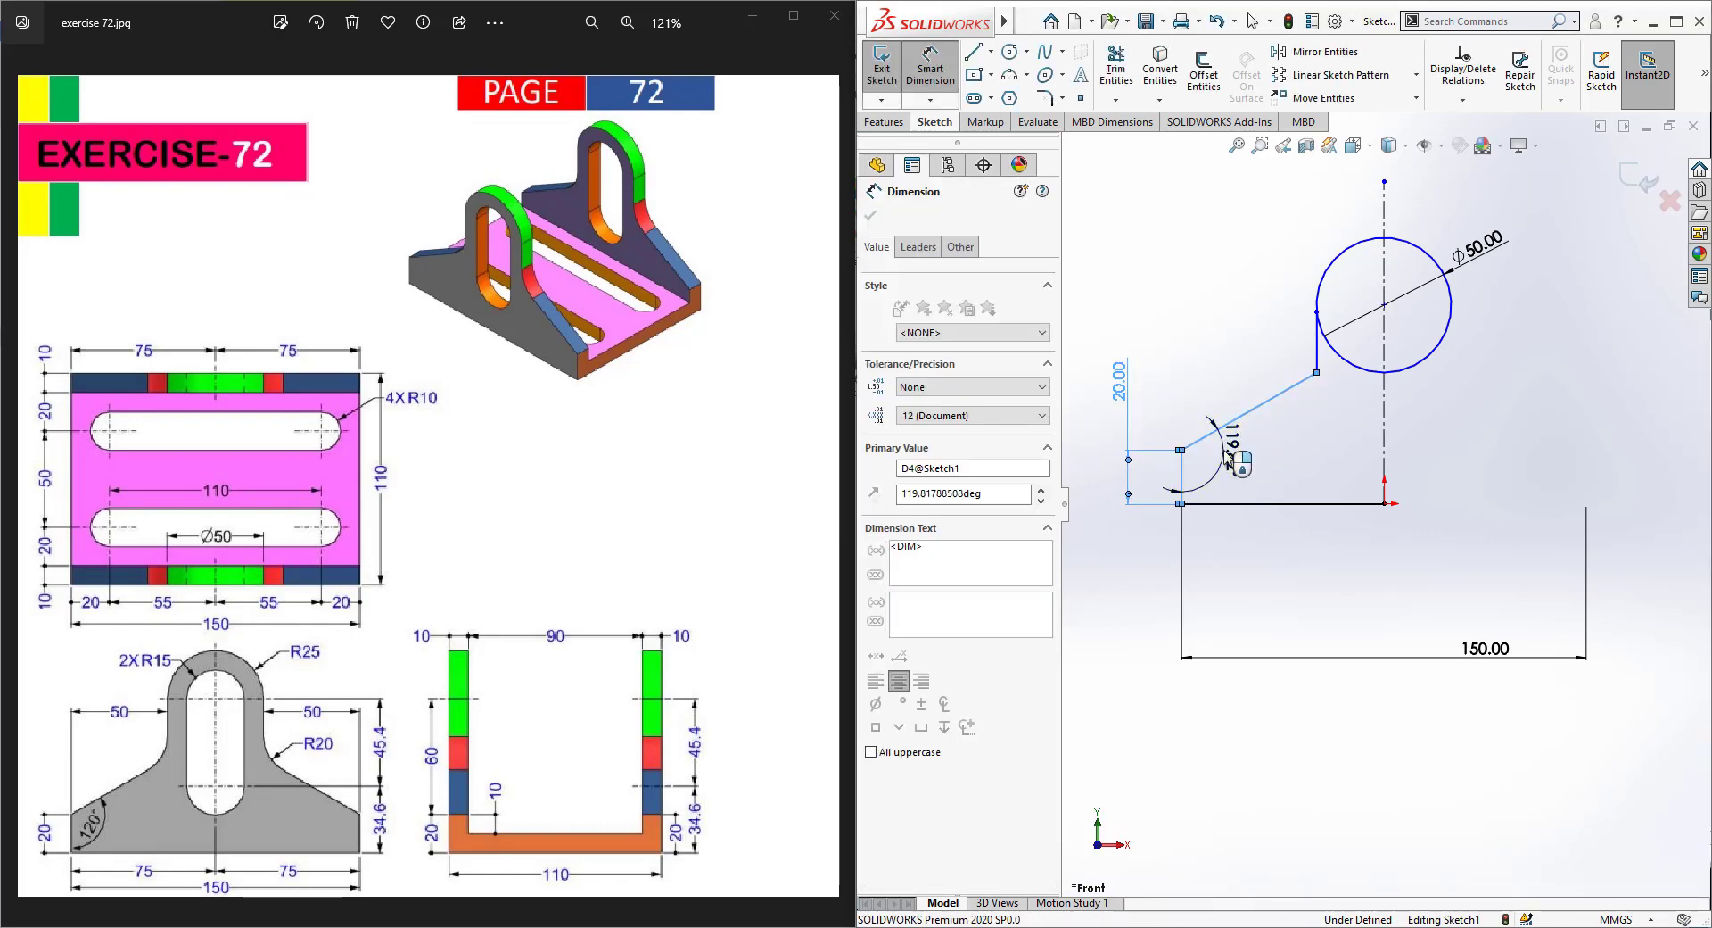
{"action": "left_click", "coordinate": [1229, 459]}
{"action": "type", "text": "120"}
{"action": "key", "text": "Return"}
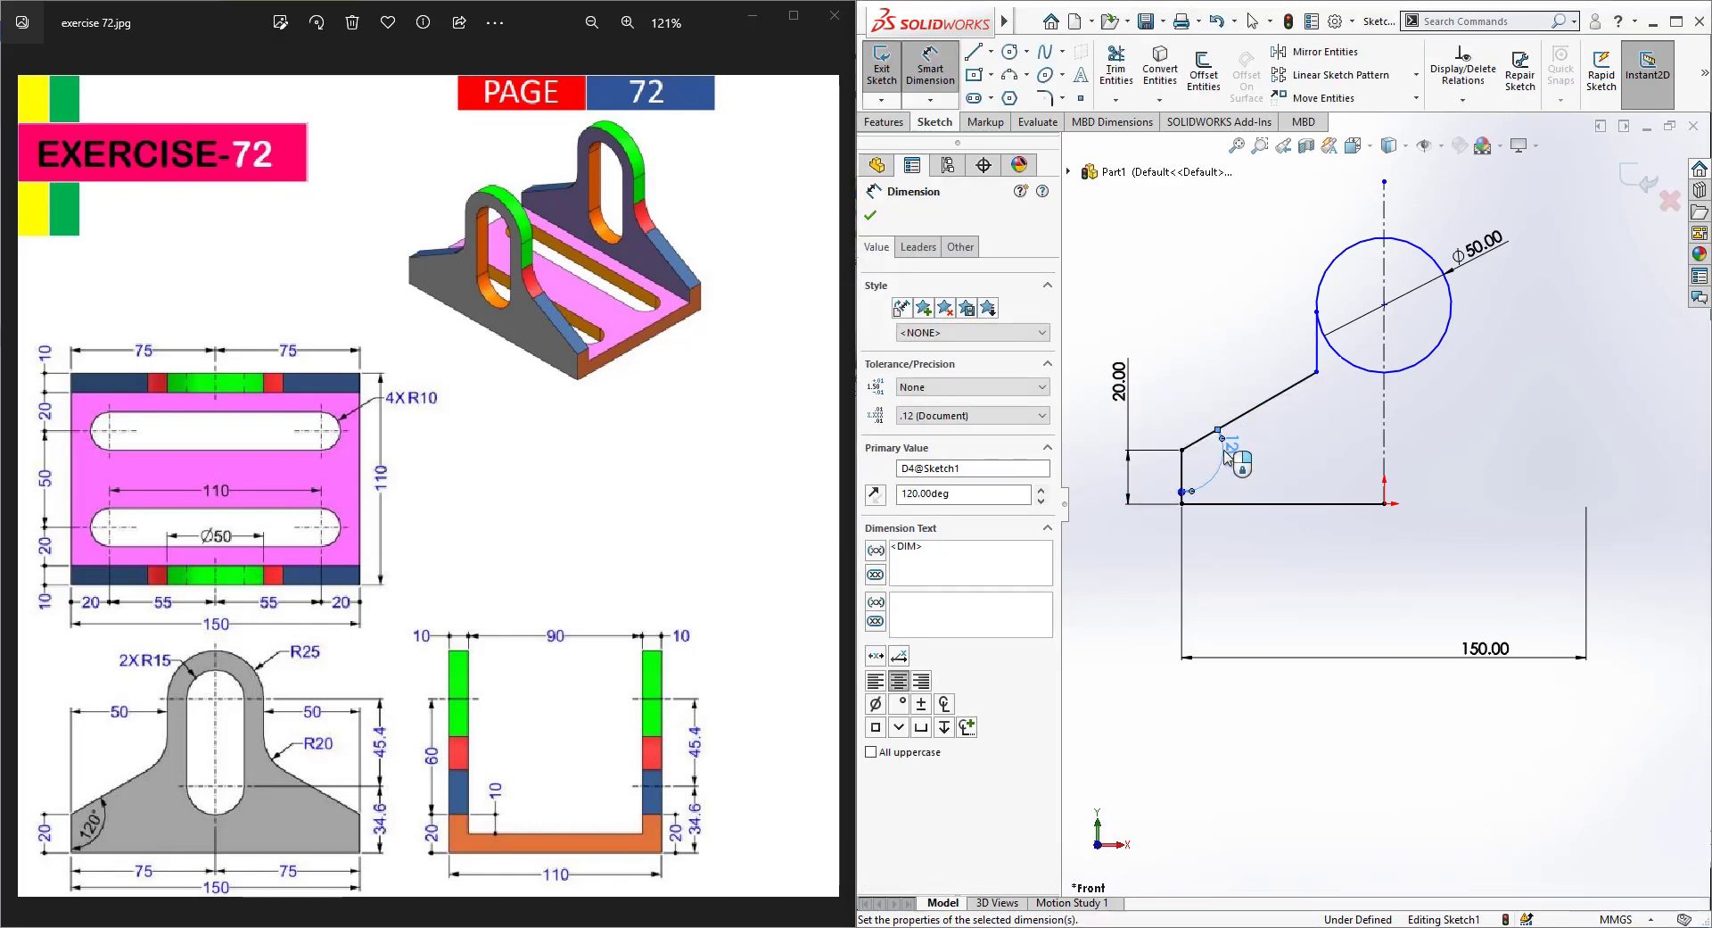
Step: Dimension the circle centre's height above the base line as 34.6+45.4 mm
{"action": "left_click", "coordinate": [1384, 304]}
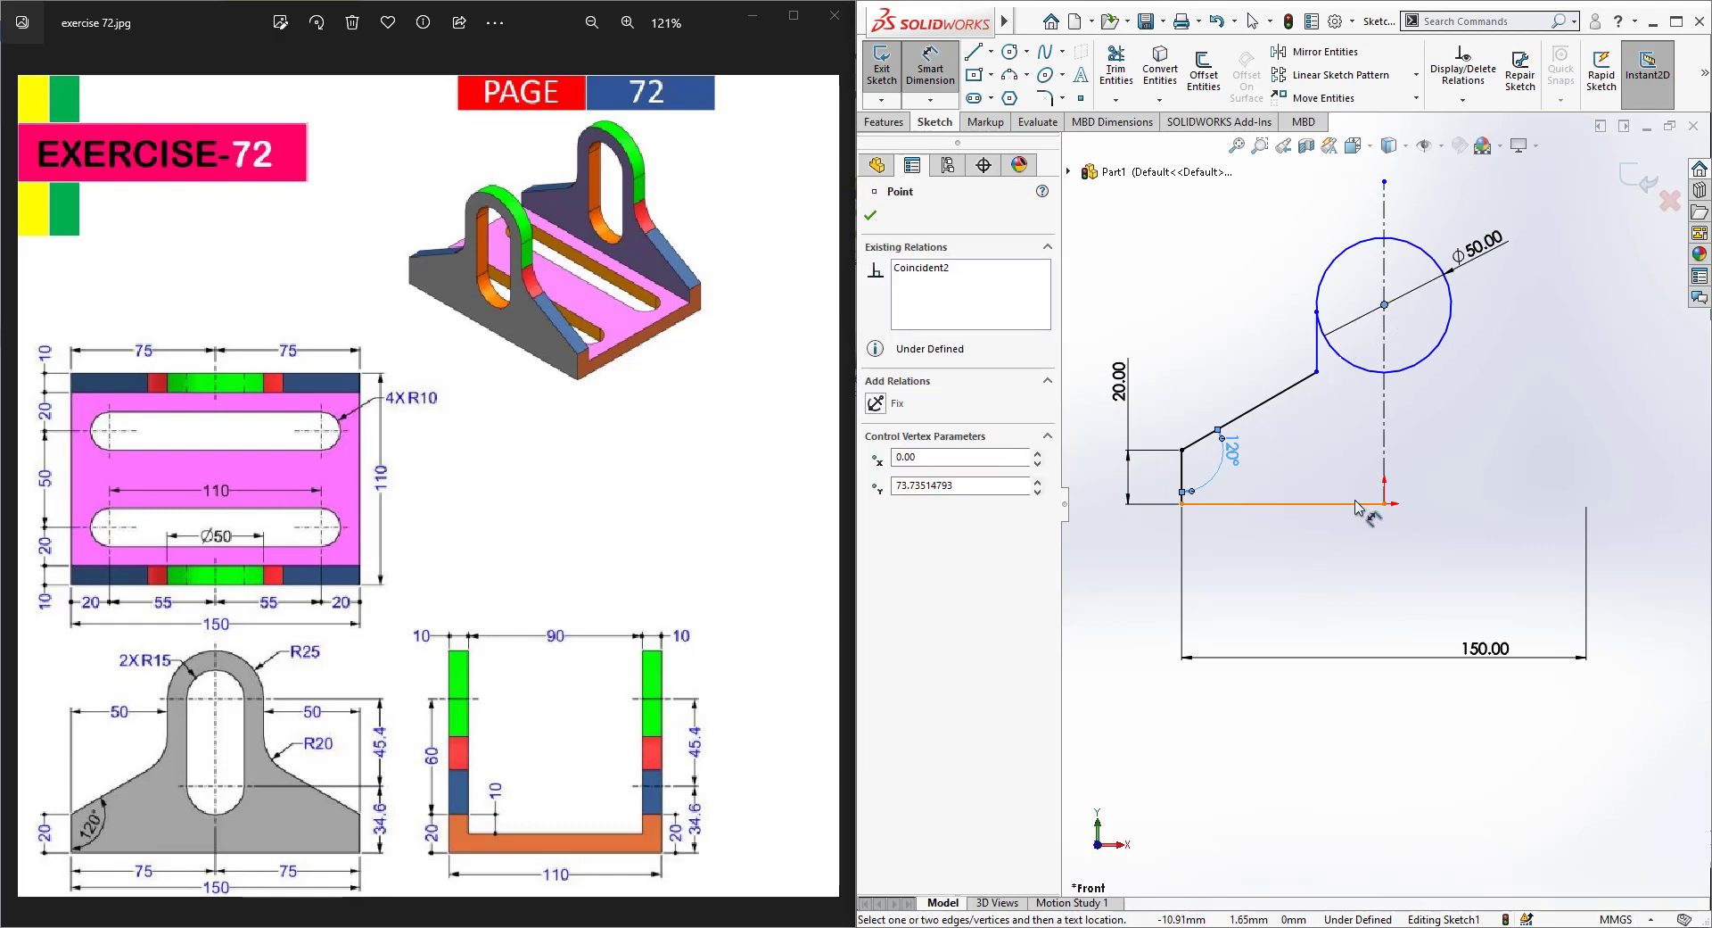
{"action": "left_click", "coordinate": [1365, 503]}
{"action": "left_click", "coordinate": [1514, 411]}
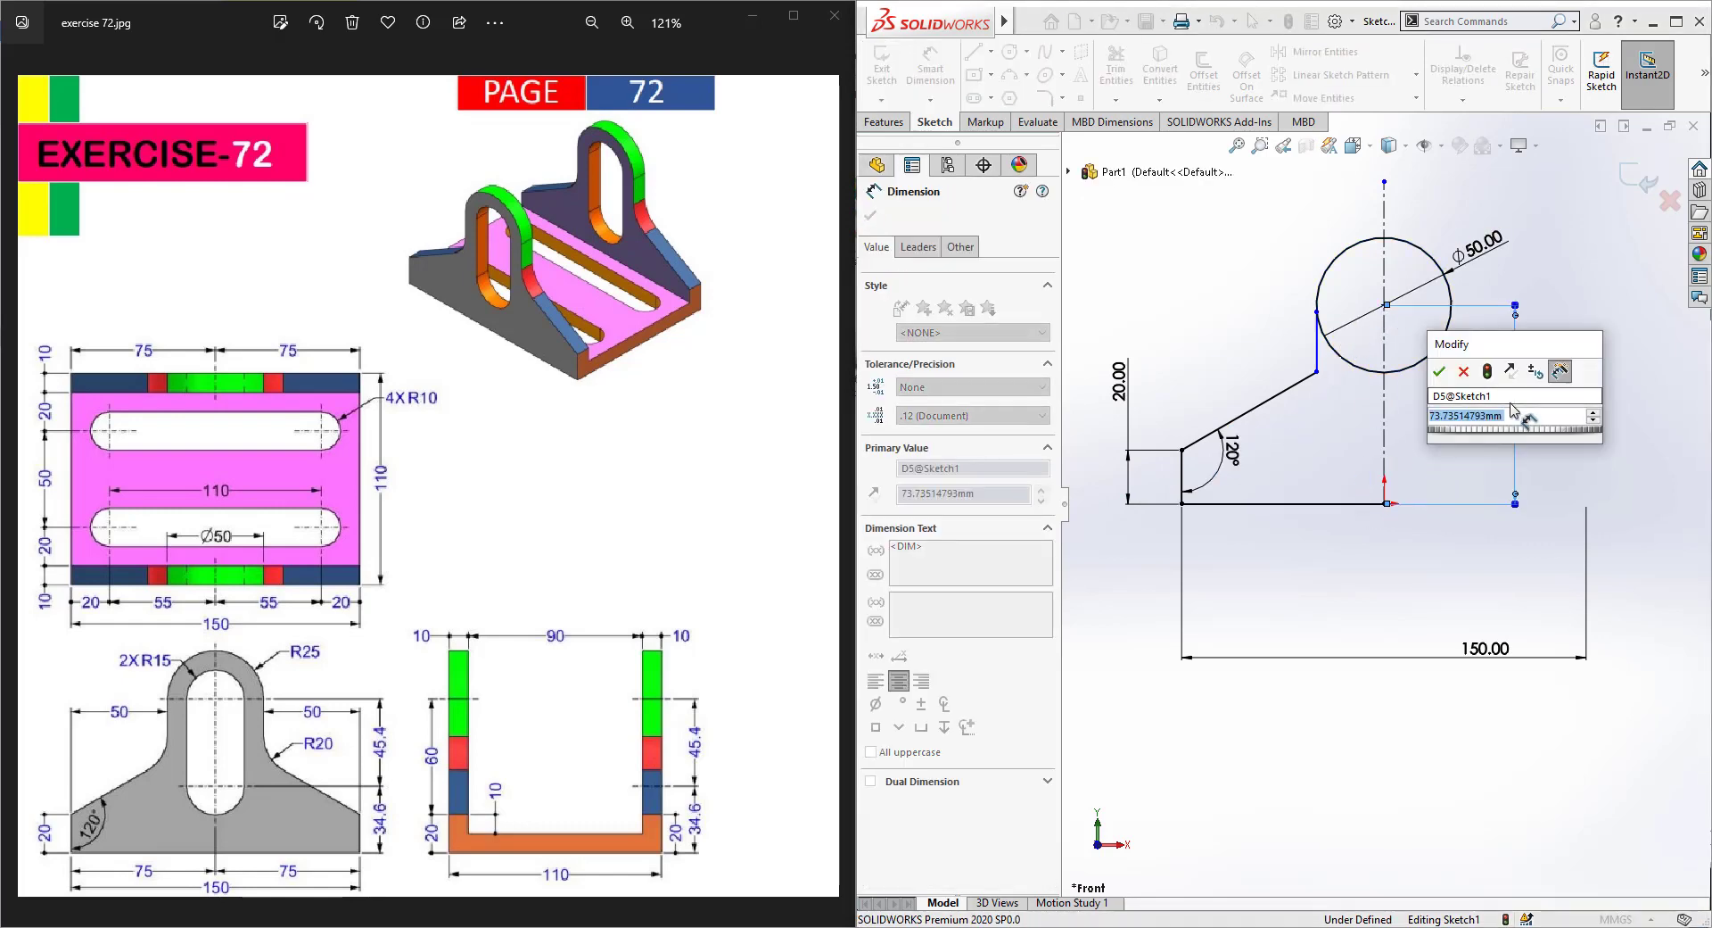
{"action": "type", "text": "34."}
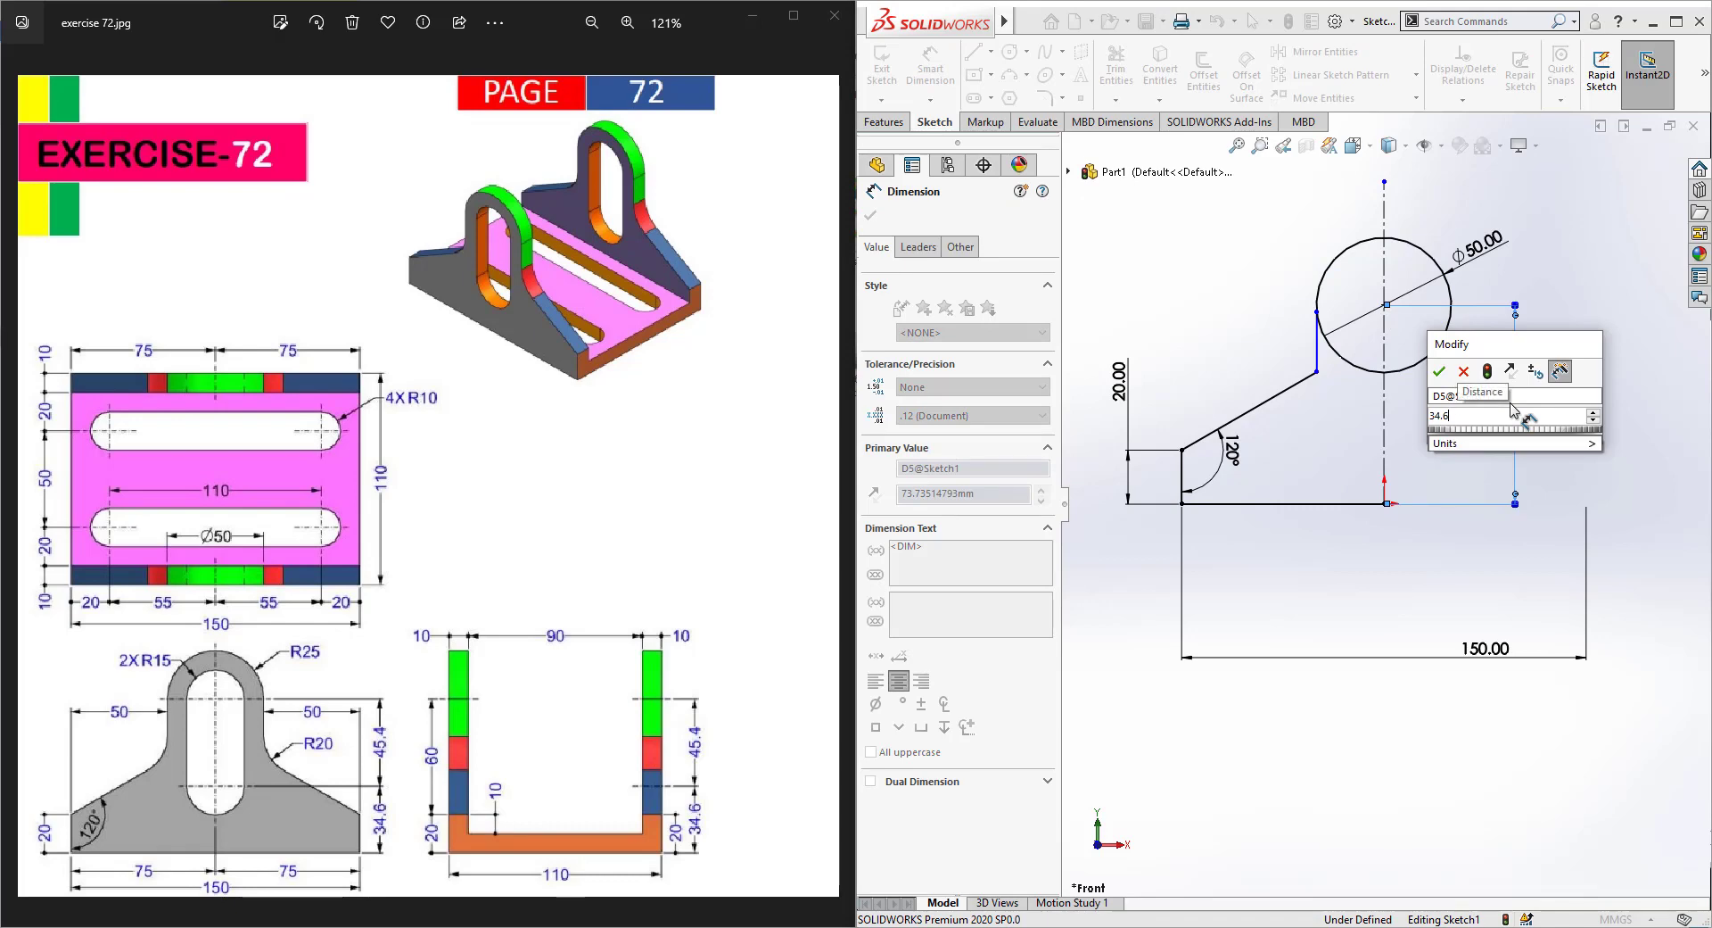
{"action": "type", "text": "6+45.4"}
{"action": "key", "text": "Return"}
Step: Dimension the horizontal distance between the outer vertical edge and the upper vertical line as 50 mm
{"action": "left_click", "coordinate": [1316, 333]}
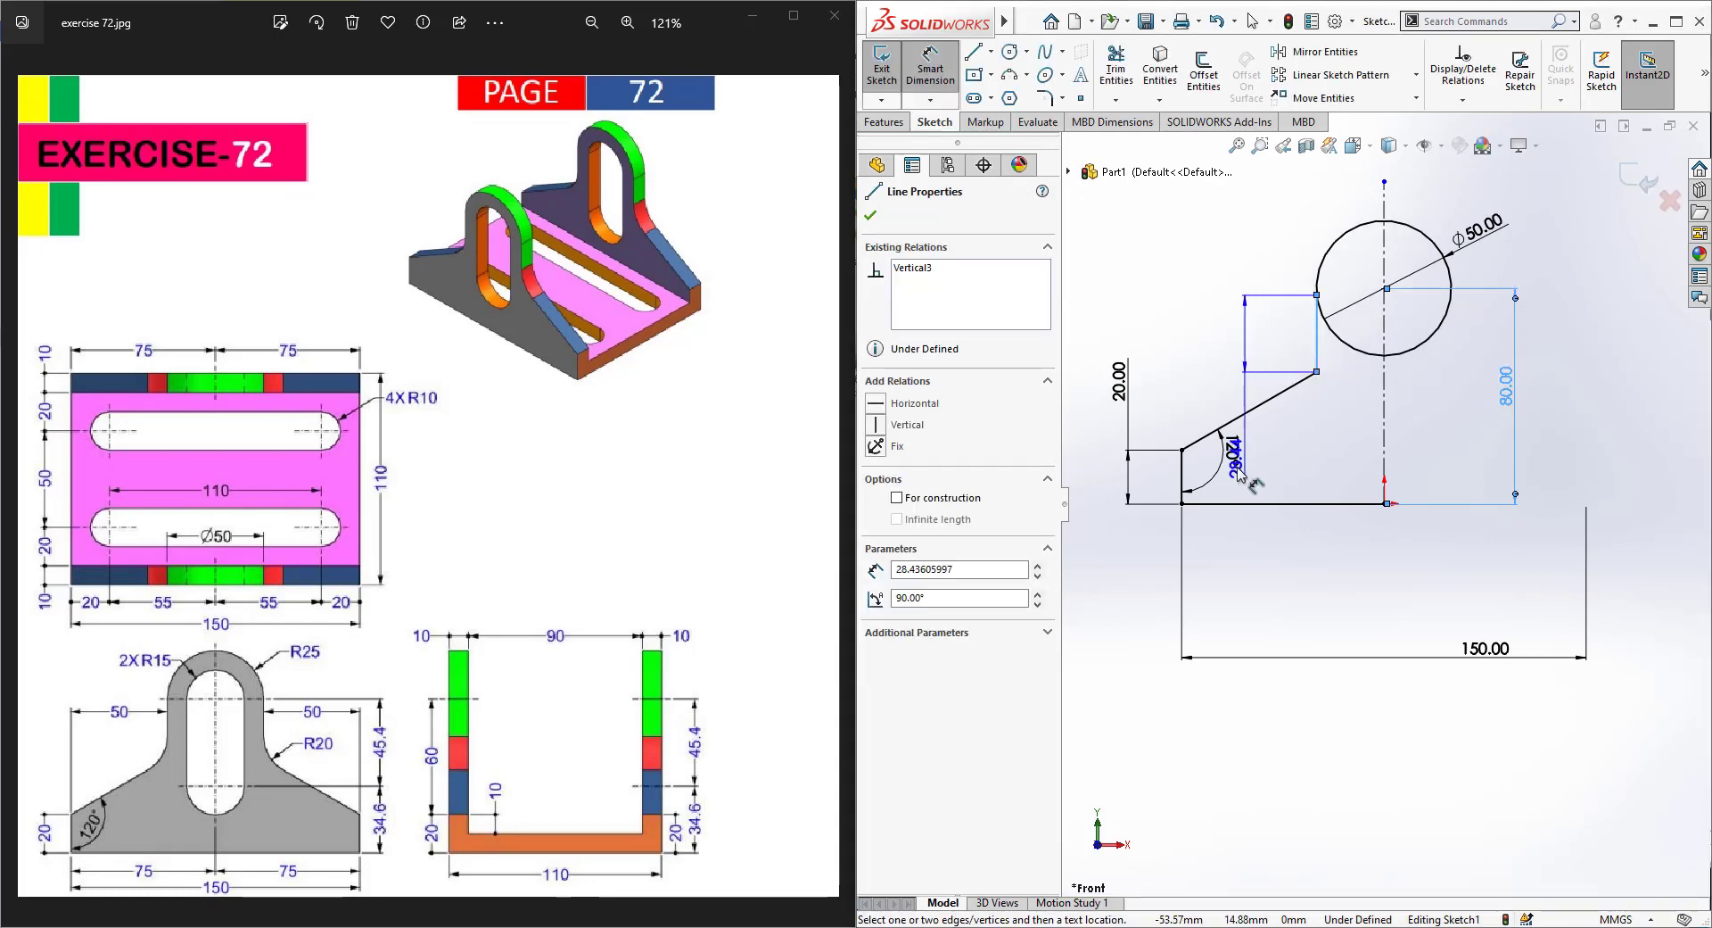
{"action": "left_click", "coordinate": [1184, 468]}
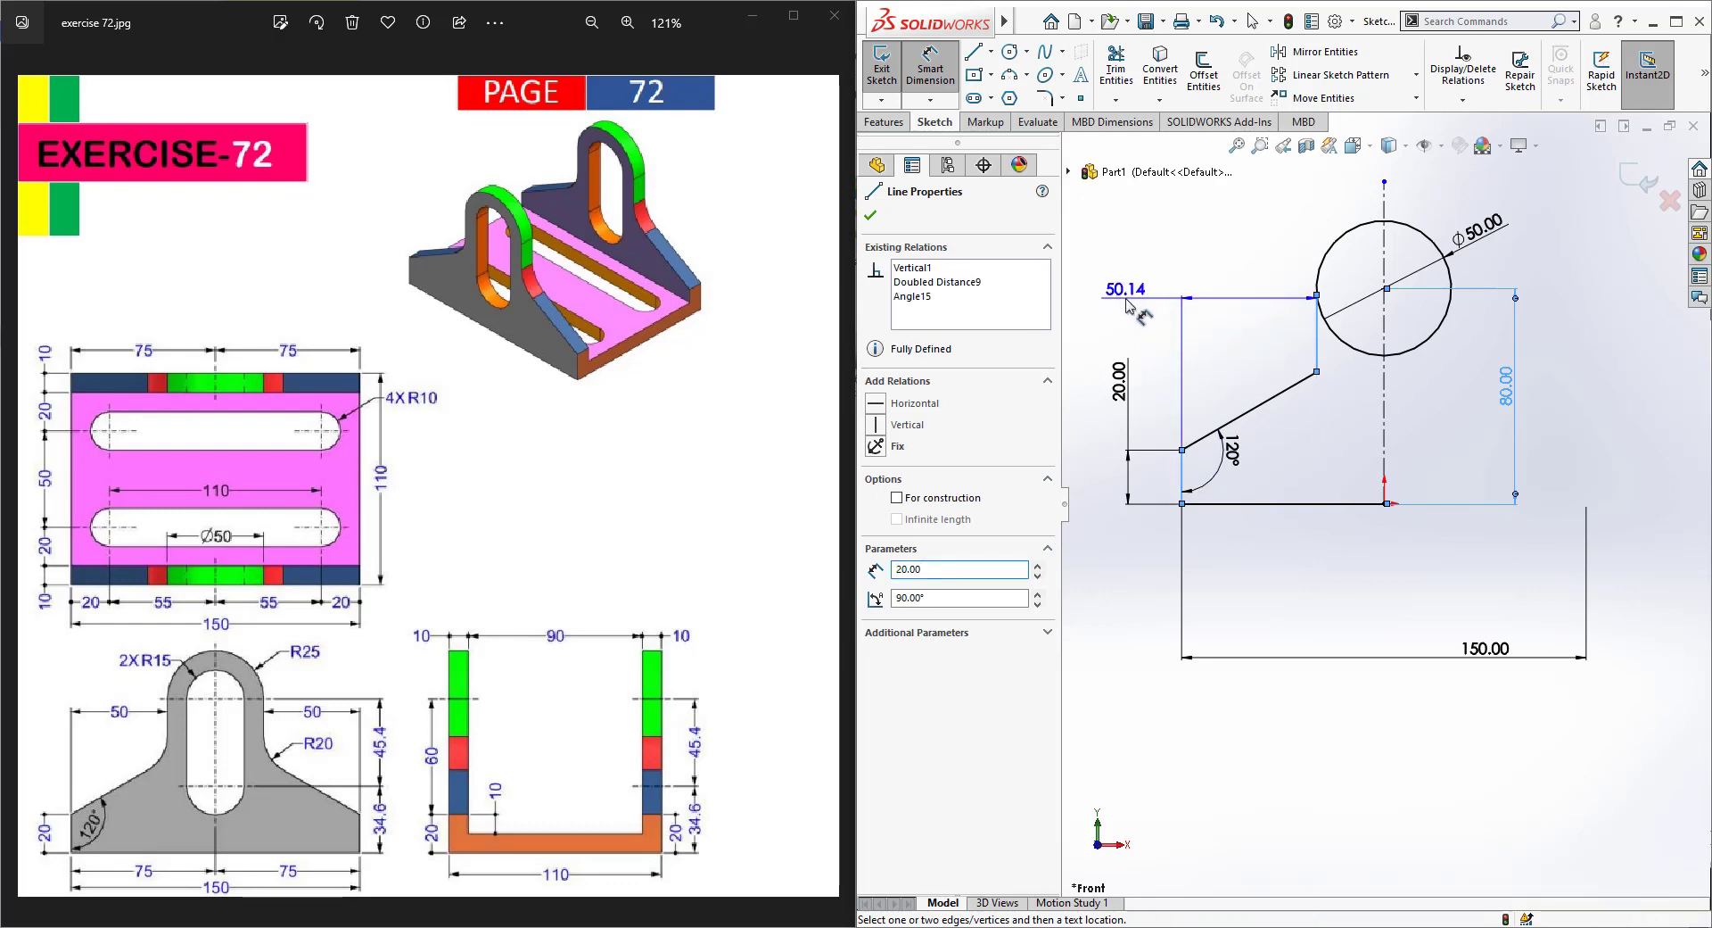
{"action": "left_click", "coordinate": [1129, 304]}
{"action": "type", "text": "50"}
{"action": "key", "text": "Return"}
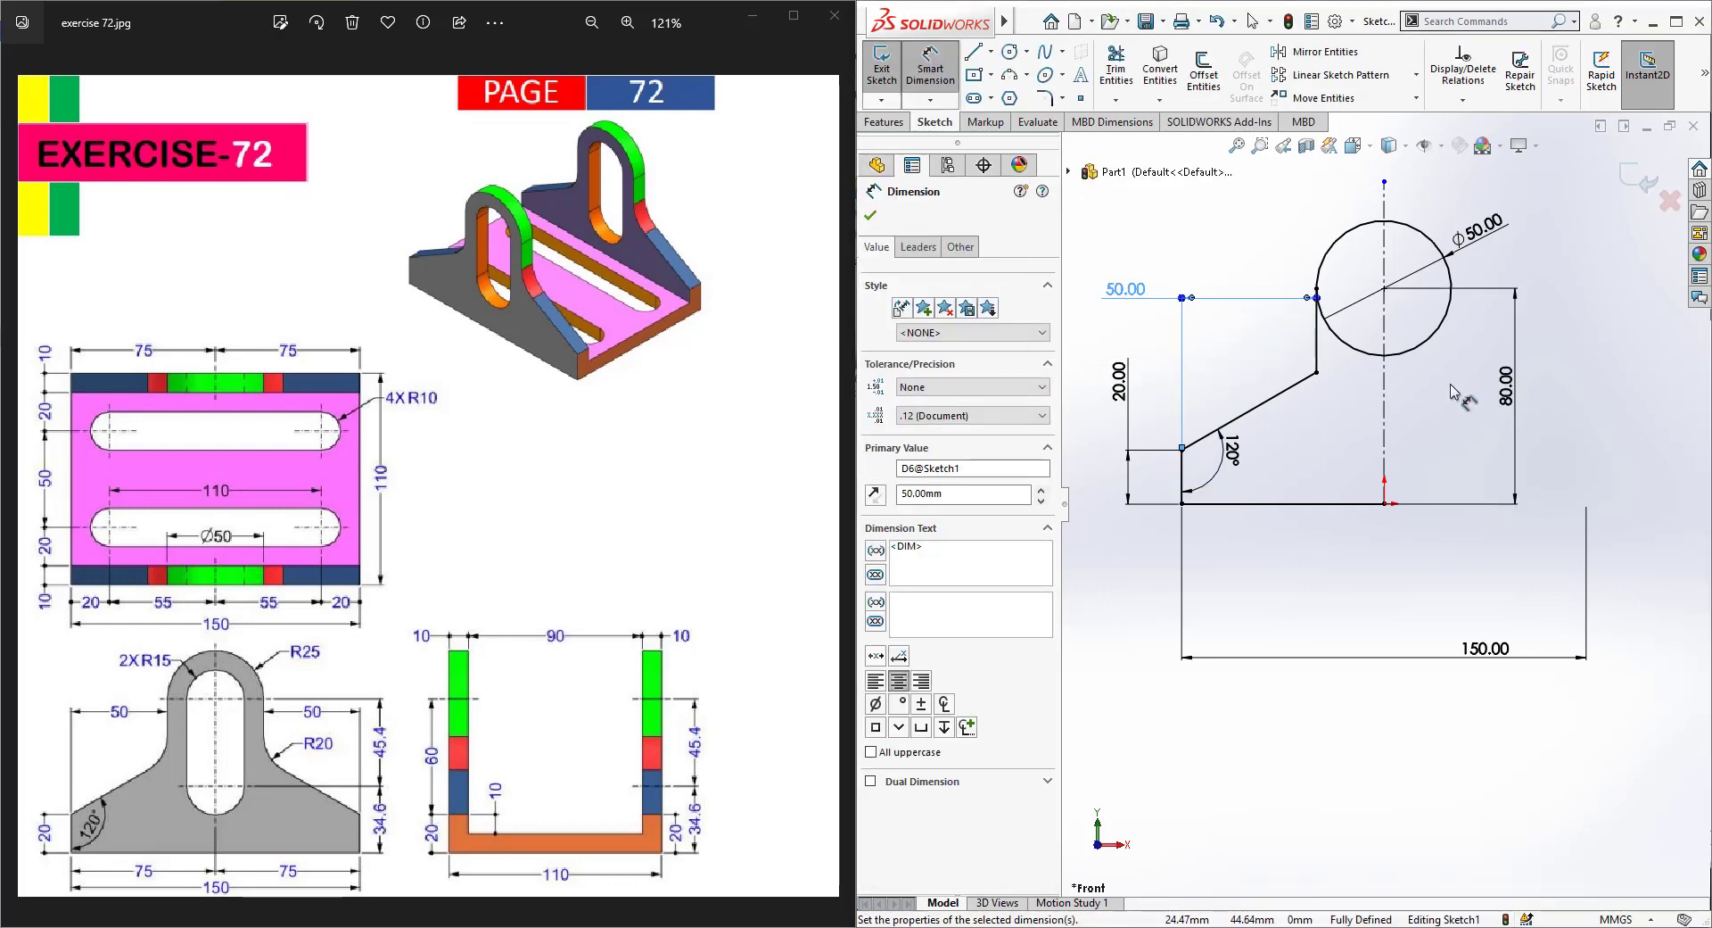
{"action": "key", "text": "Escape"}
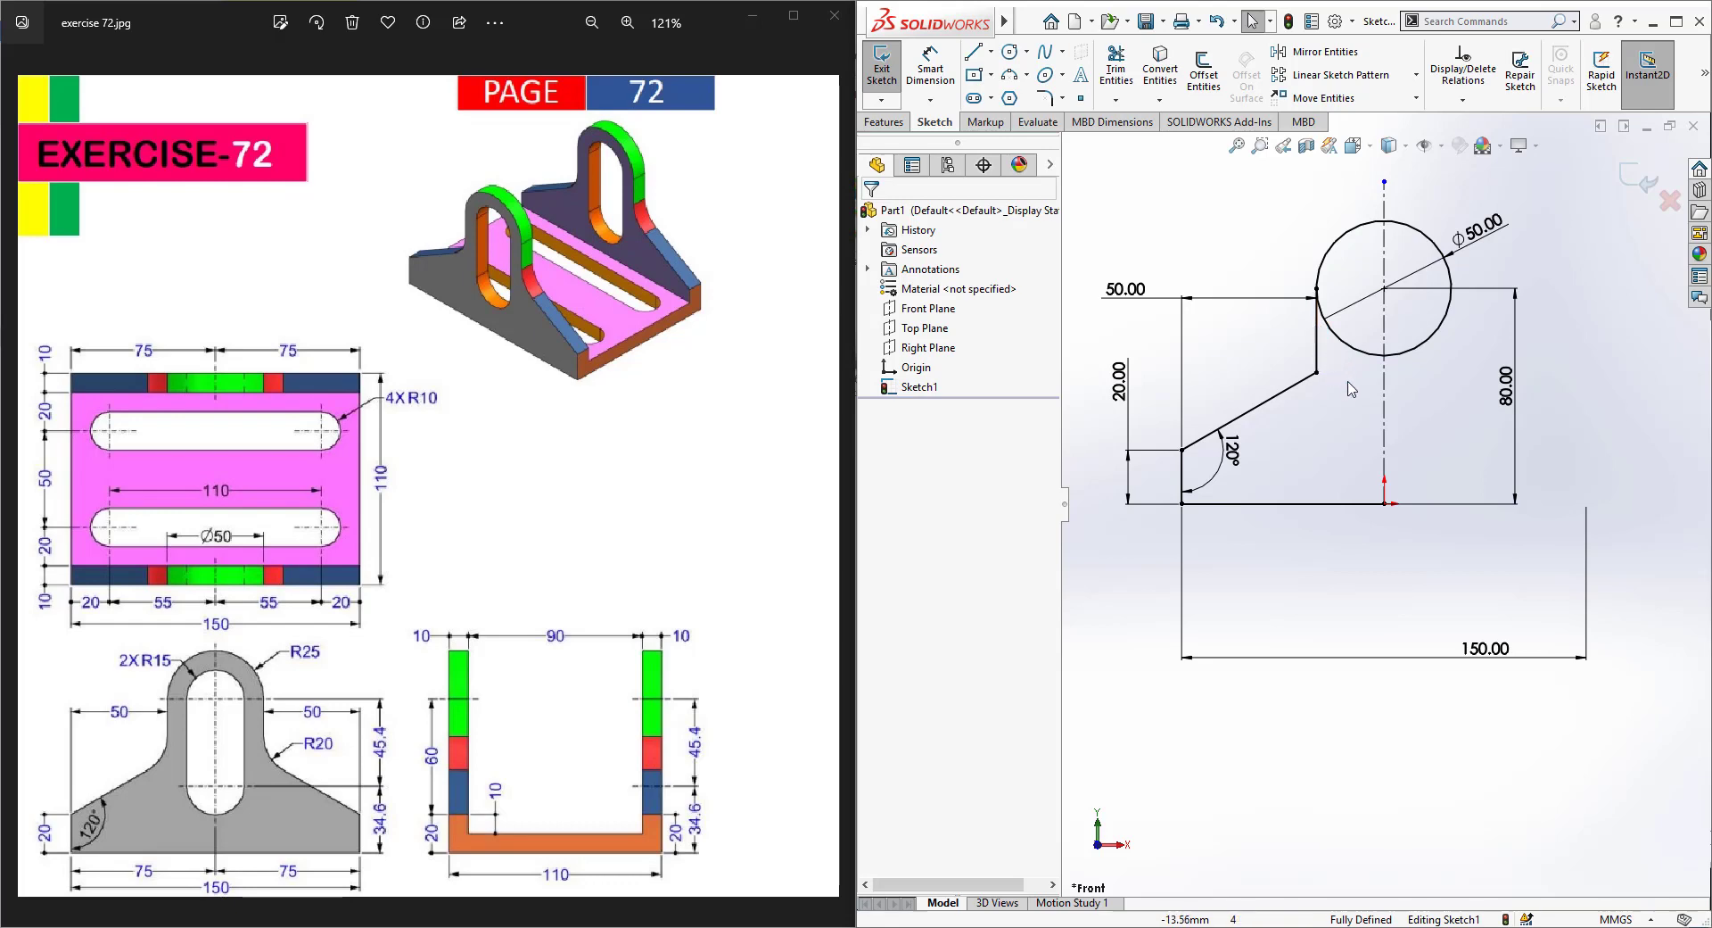
Step: Draw a solid vertical line along the centerline from the origin to the top of the circle
{"action": "scroll", "coordinate": [1380, 417], "scroll_direction": "up", "scroll_amount": 1}
{"action": "scroll", "coordinate": [1379, 419], "scroll_direction": "down", "scroll_amount": 1}
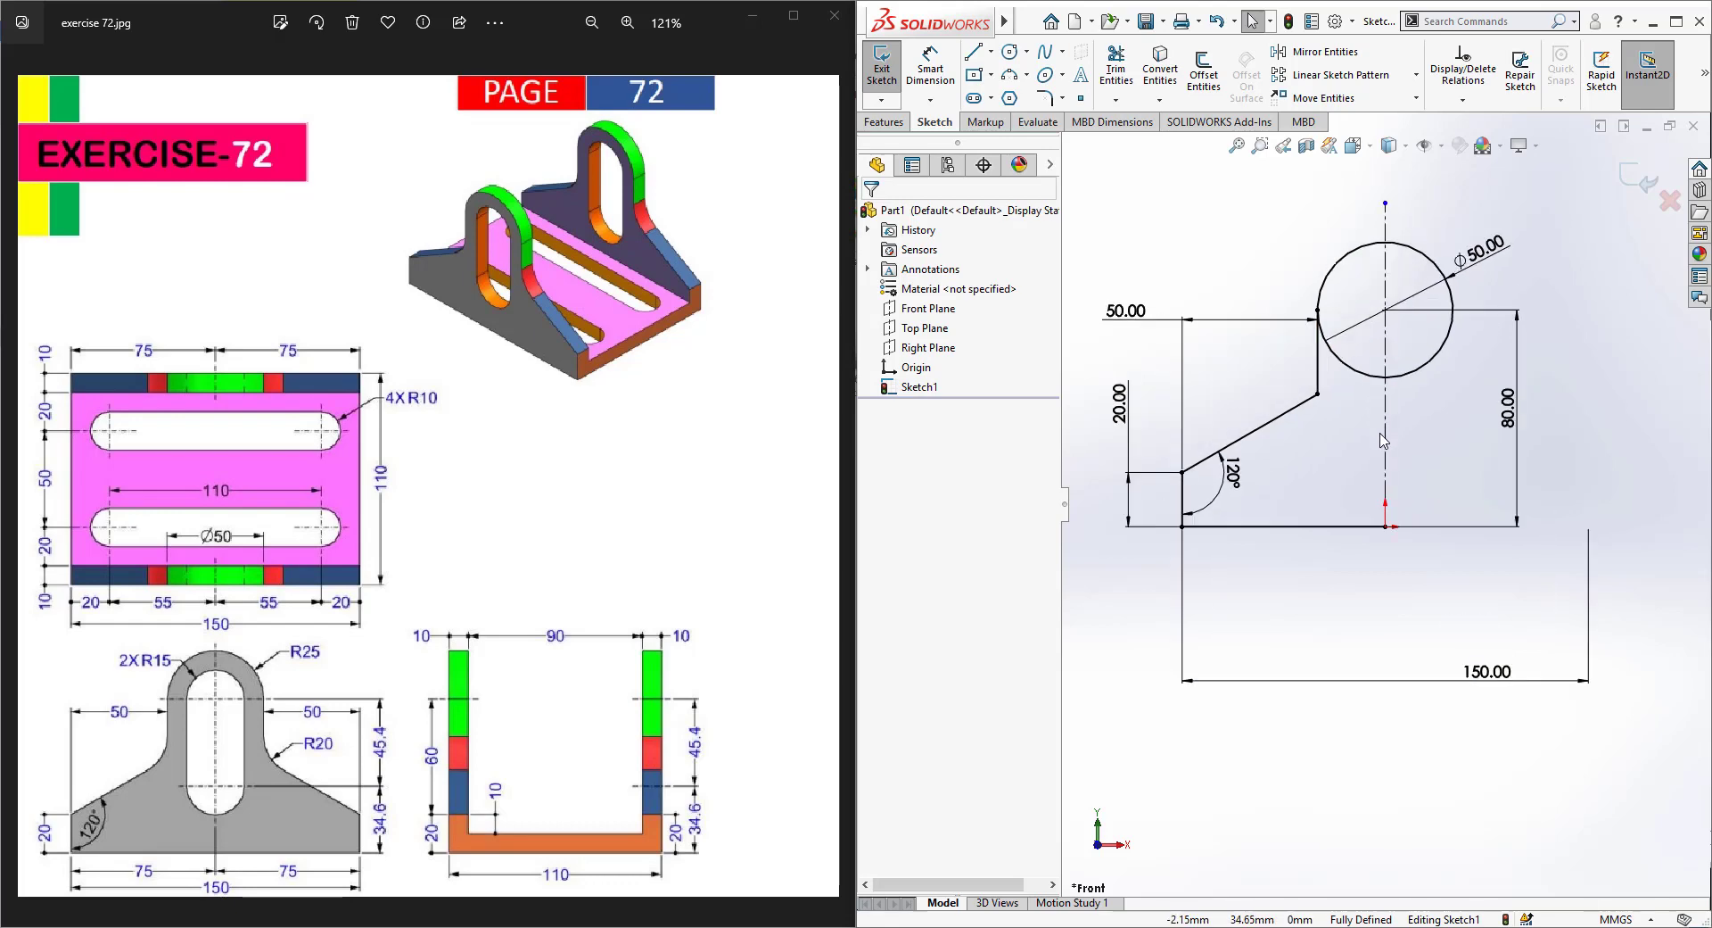
{"action": "left_click", "coordinate": [974, 52]}
{"action": "left_click", "coordinate": [1385, 527]}
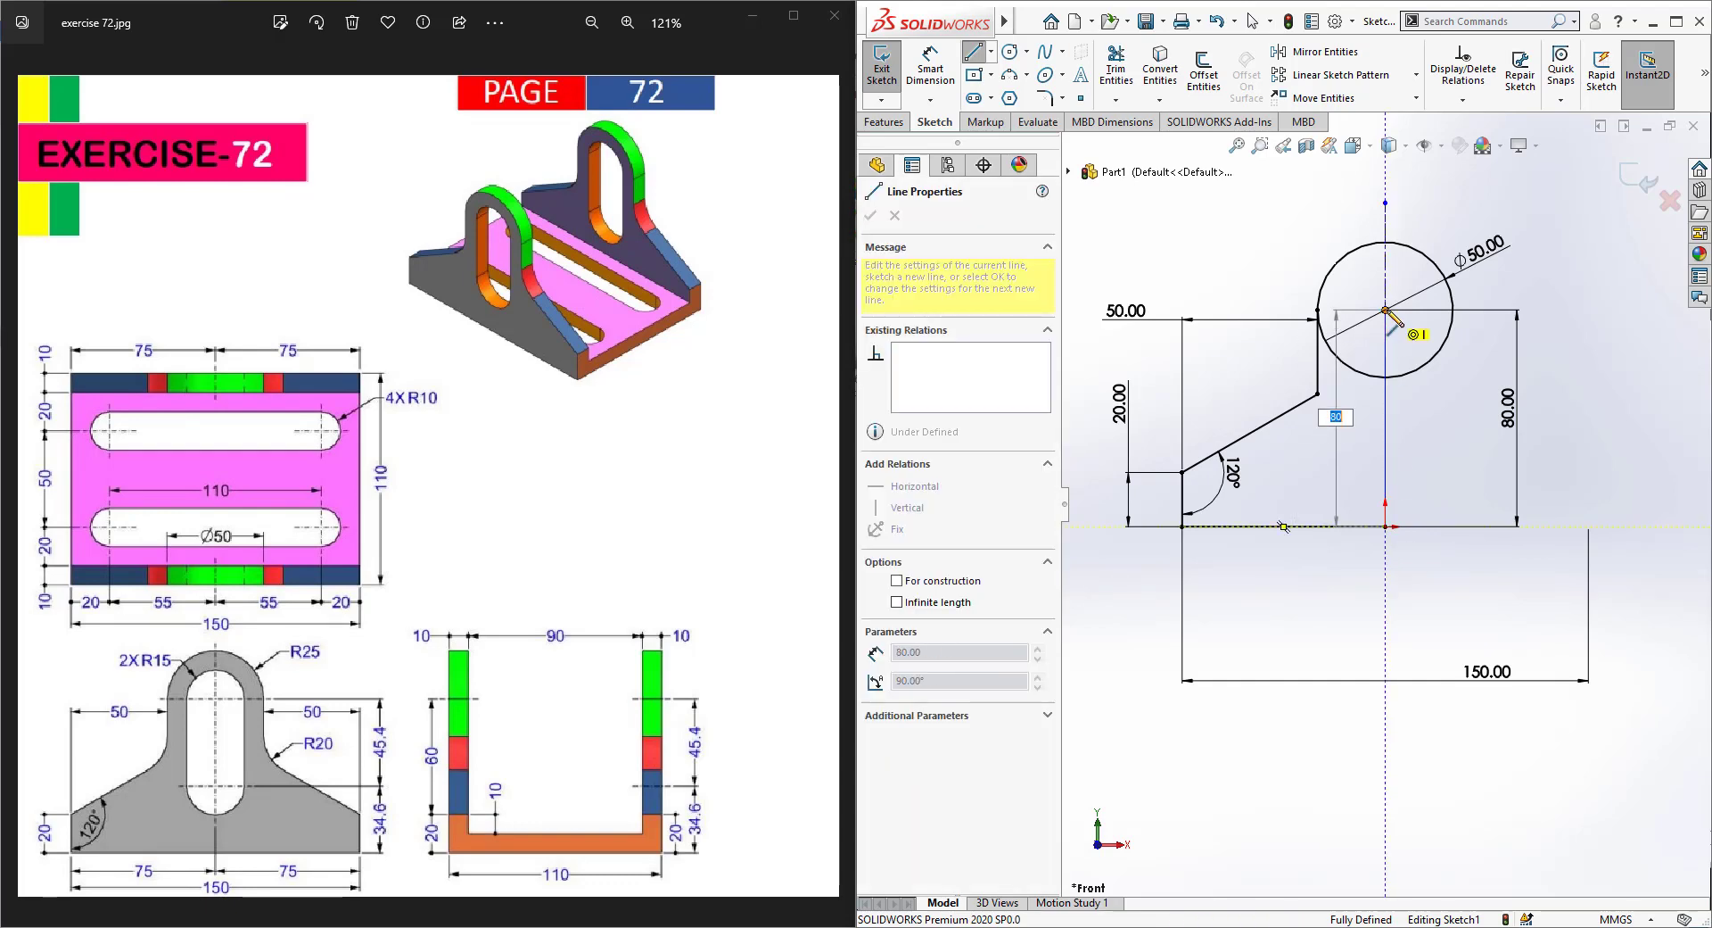
{"action": "left_click", "coordinate": [1386, 241]}
{"action": "key", "text": "Escape"}
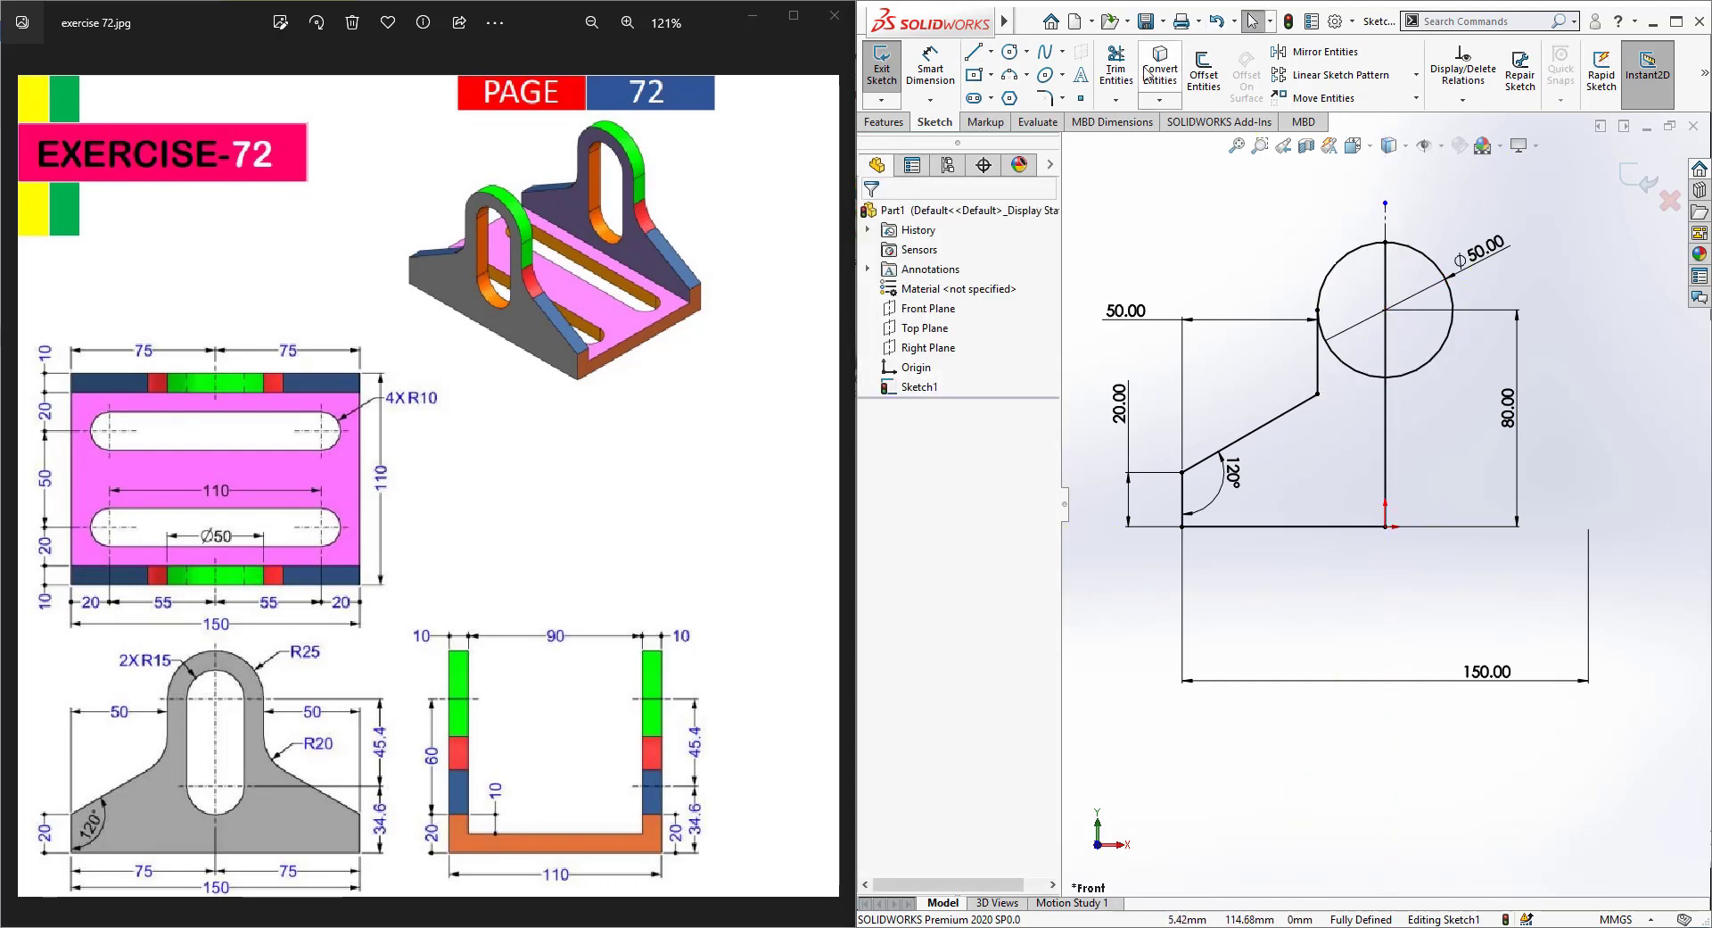
Step: Trim the circle's right half and lower-left portion, keeping only the upper-left arc of the half profile
{"action": "left_click", "coordinate": [1115, 67]}
{"action": "mouse_move", "coordinate": [1425, 375]}
{"action": "left_mouse_down"}
{"action": "mouse_move", "coordinate": [1419, 328]}
{"action": "mouse_move", "coordinate": [1350, 342]}
{"action": "left_mouse_up"}
{"action": "scroll", "coordinate": [1360, 383], "scroll_direction": "up", "scroll_amount": 2}
{"action": "scroll", "coordinate": [1360, 387], "scroll_direction": "down", "scroll_amount": 2}
{"action": "key", "text": "Escape"}
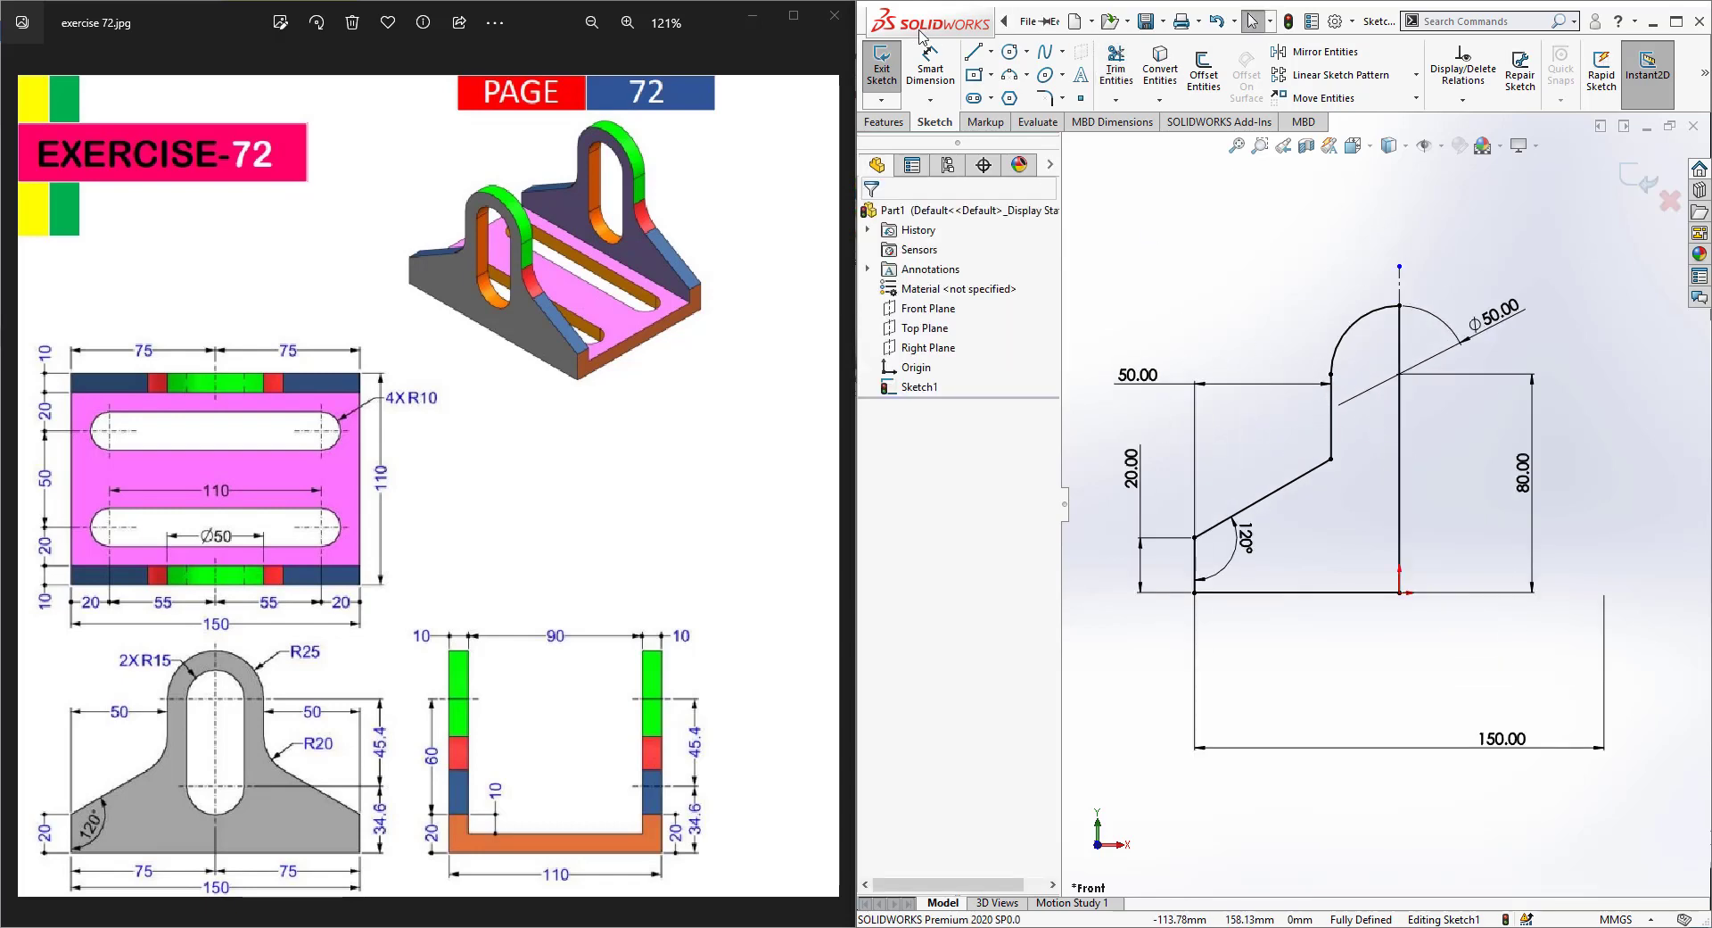
Step: Exit the sketch and extrude the half profile as a blind boss with a depth of 110/2 mm
{"action": "left_click", "coordinate": [885, 64]}
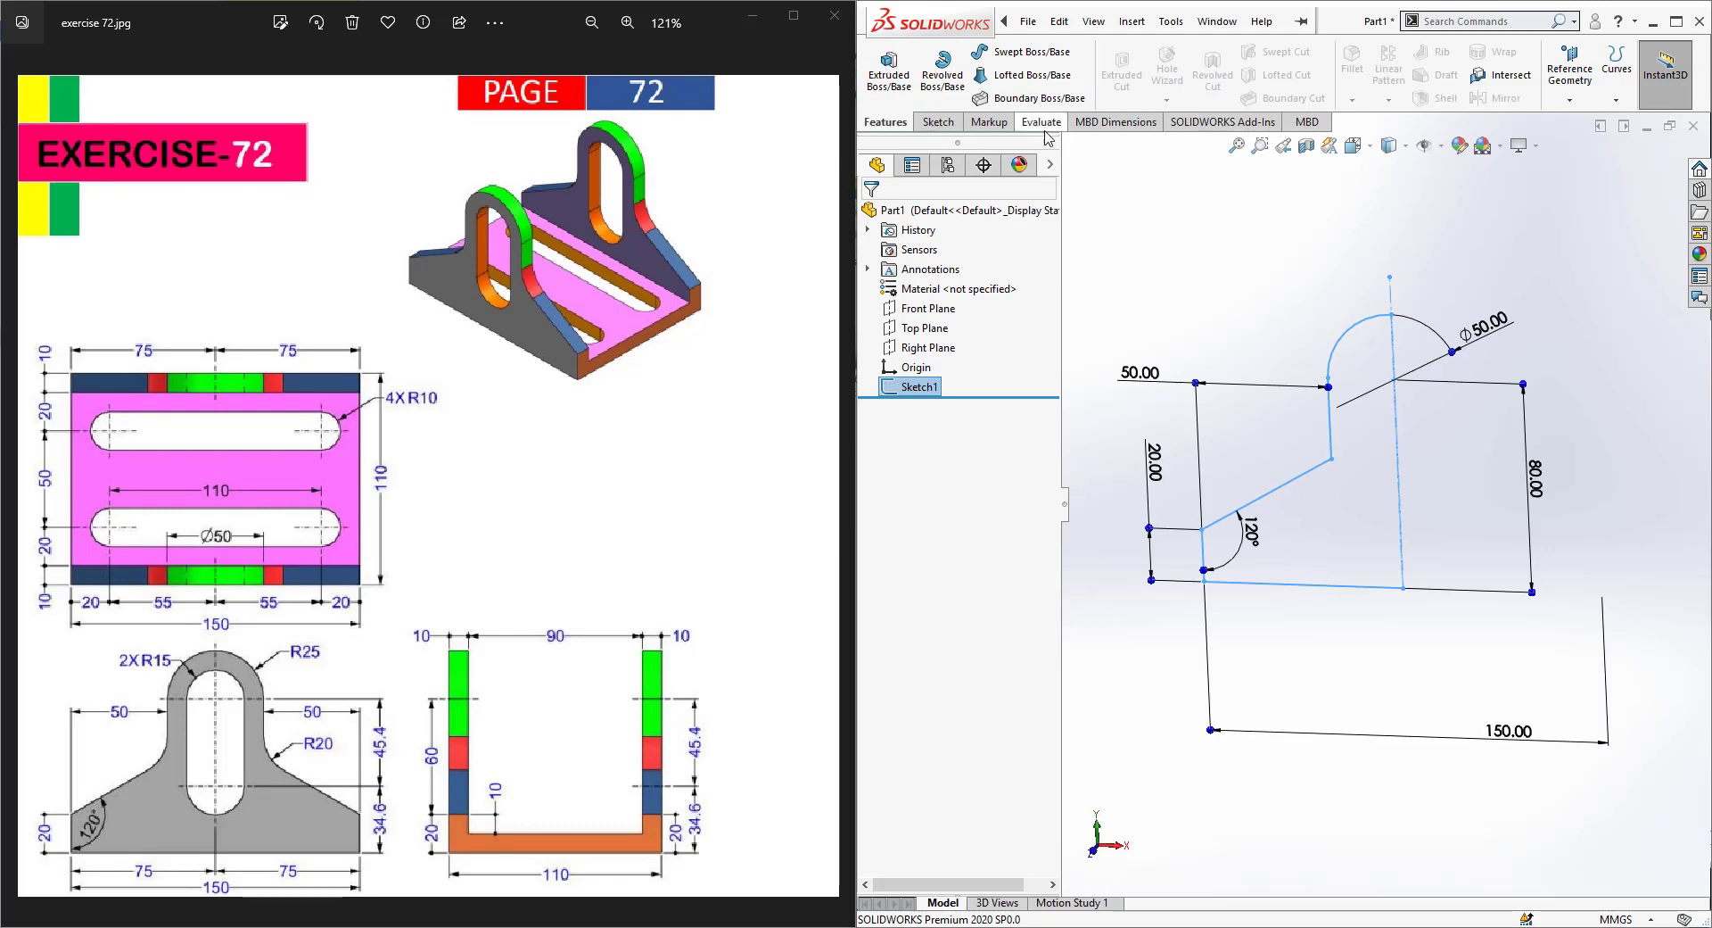
{"action": "left_click", "coordinate": [889, 70]}
{"action": "type", "text": "110.00mm"}
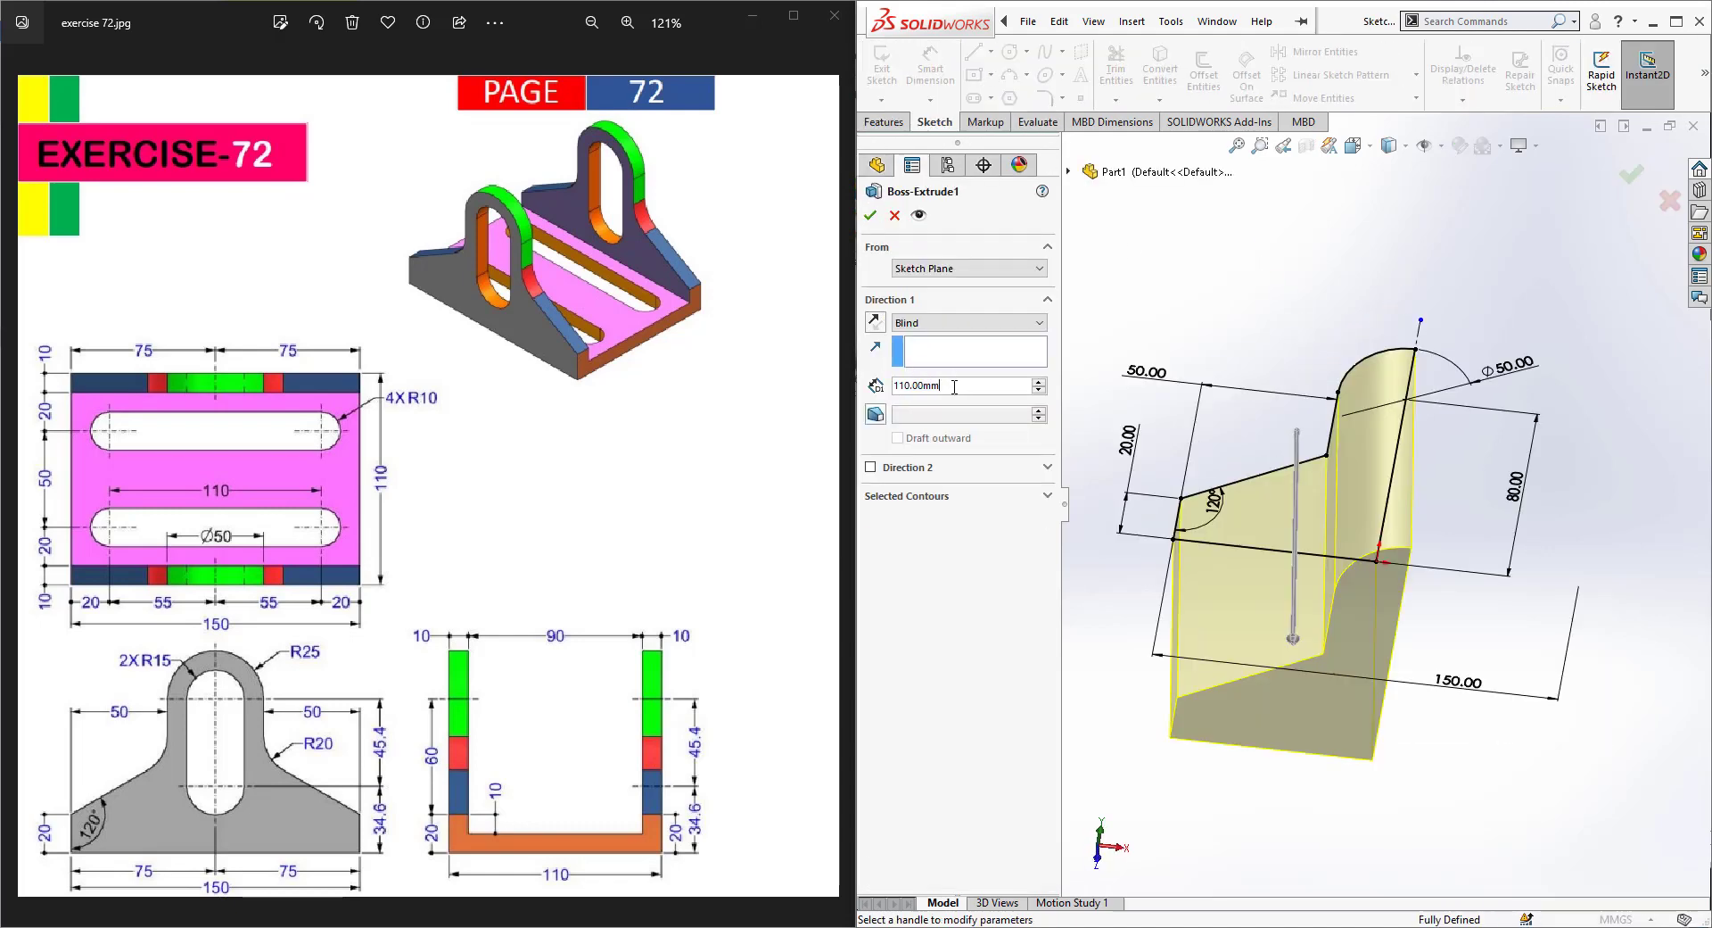
{"action": "type", "text": "/2"}
{"action": "key", "text": "Return"}
{"action": "left_click", "coordinate": [867, 217]}
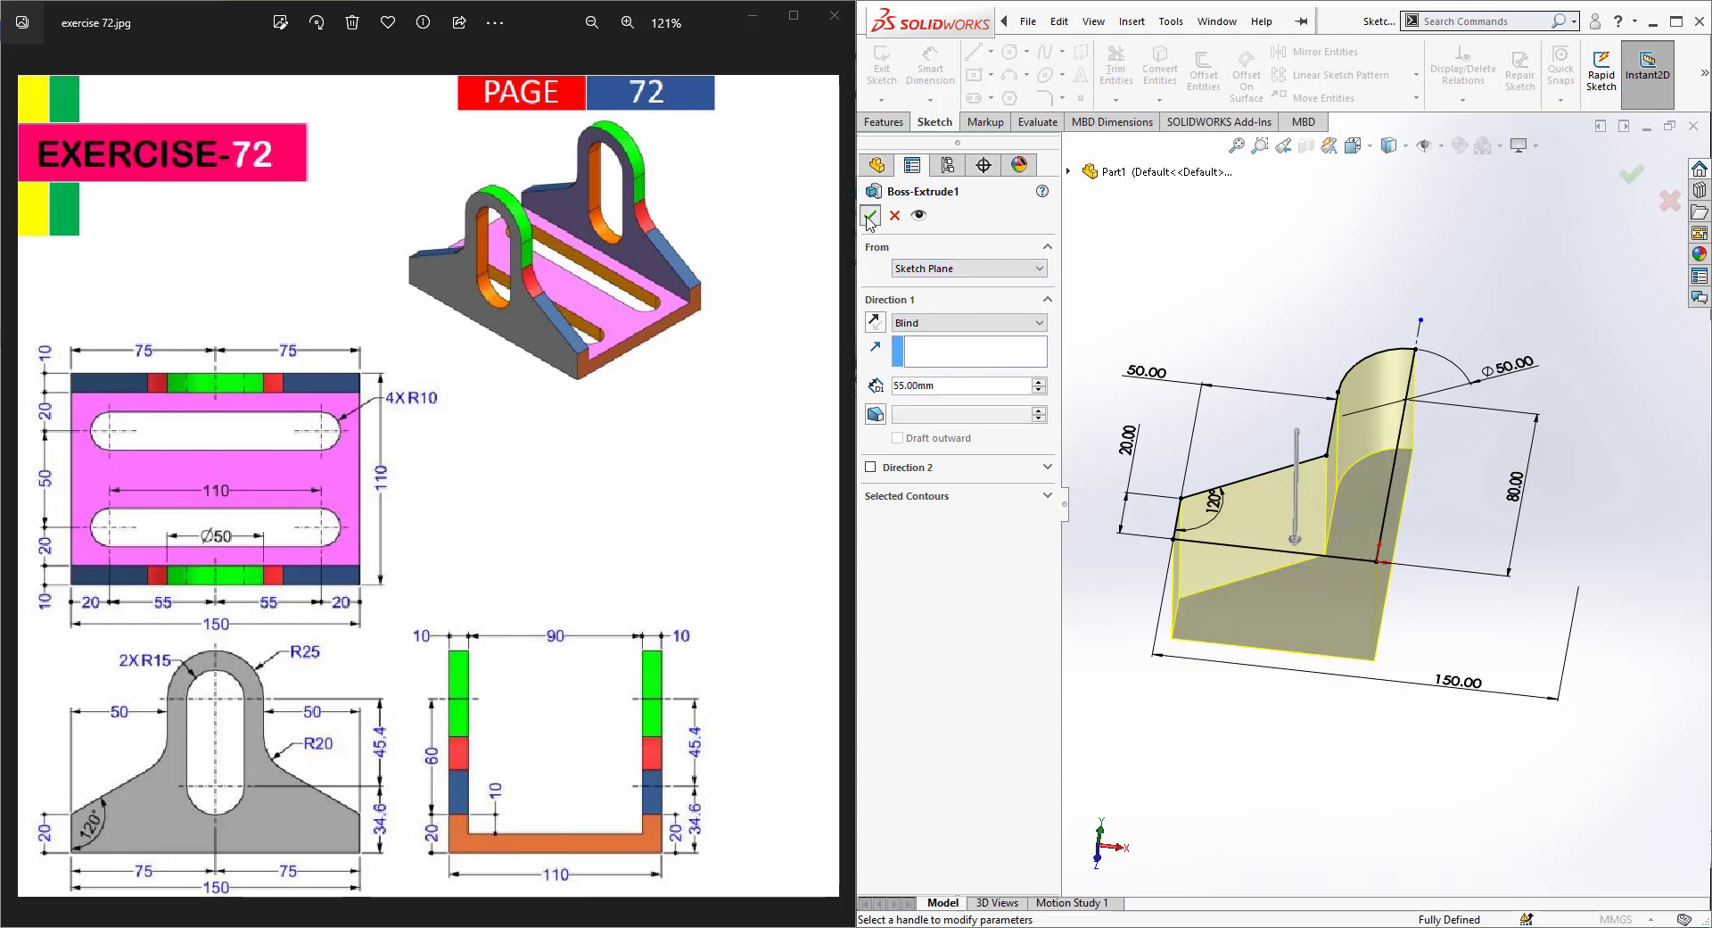
Step: Shell the extruded body to 10 mm thickness, removing faces so only the front upright wall and the base plate remain
{"action": "middle_click_drag", "start_coordinate": [1186, 526], "coordinate": [1142, 294]}
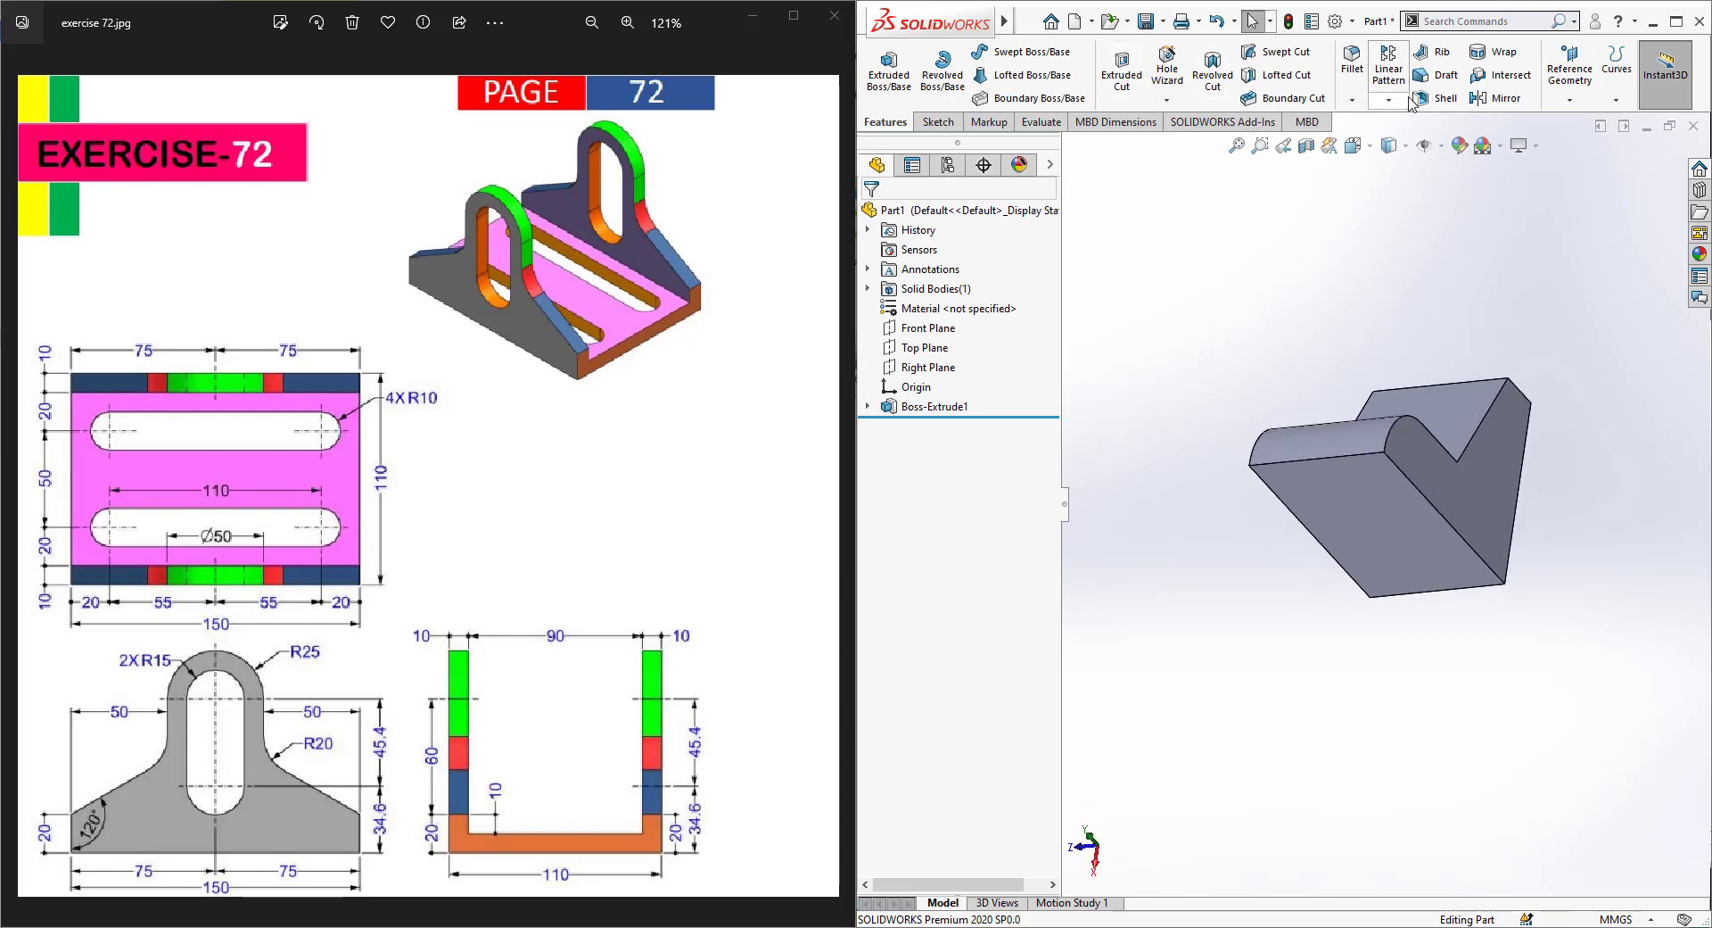
{"action": "left_click", "coordinate": [1447, 99]}
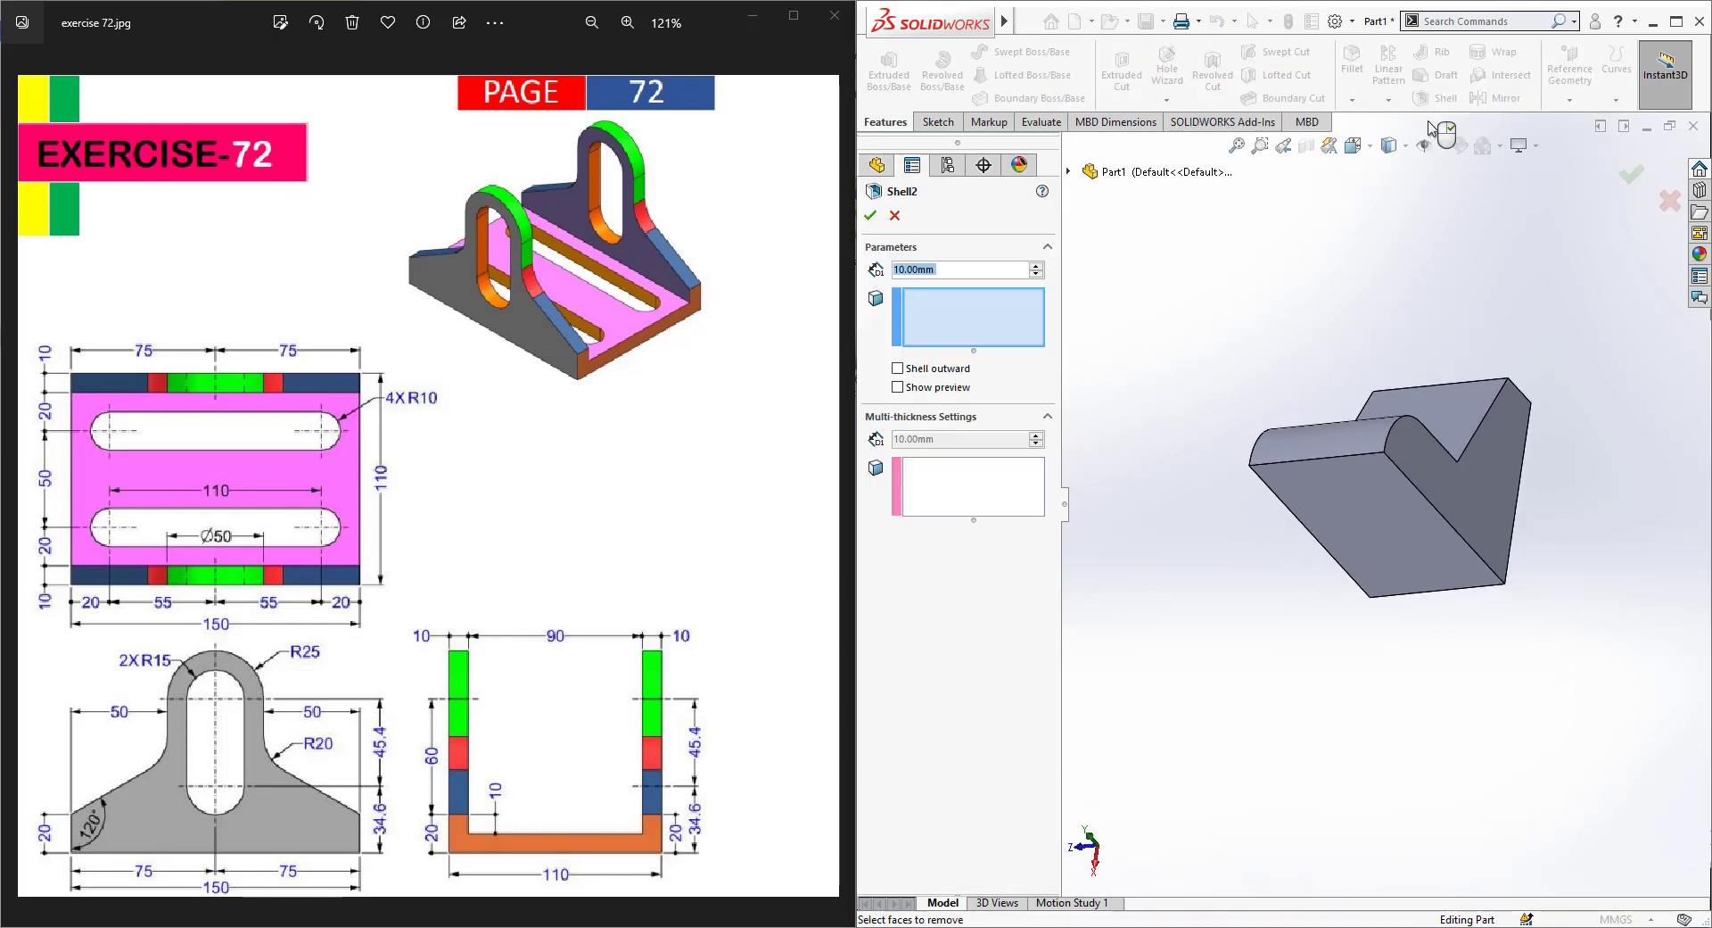
{"action": "left_click", "coordinate": [1475, 470]}
{"action": "left_click", "coordinate": [1404, 512]}
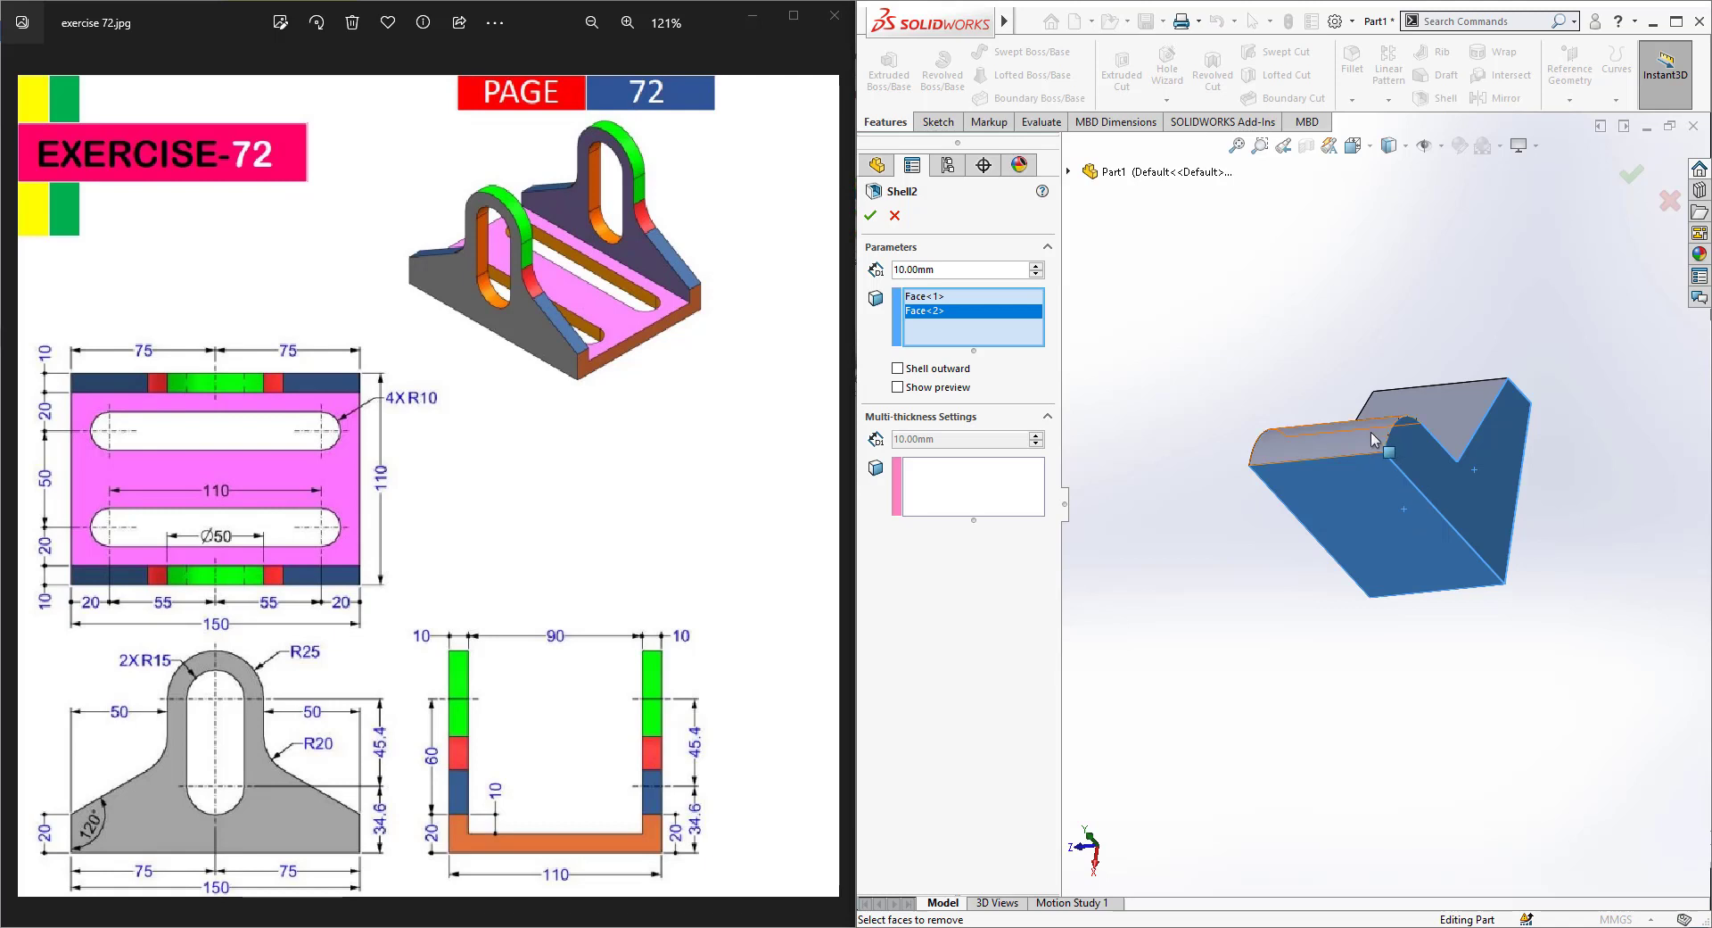
{"action": "left_click", "coordinate": [1372, 434]}
{"action": "key", "text": "shift+Up"}
{"action": "left_click", "coordinate": [1398, 479]}
{"action": "left_click", "coordinate": [1415, 380]}
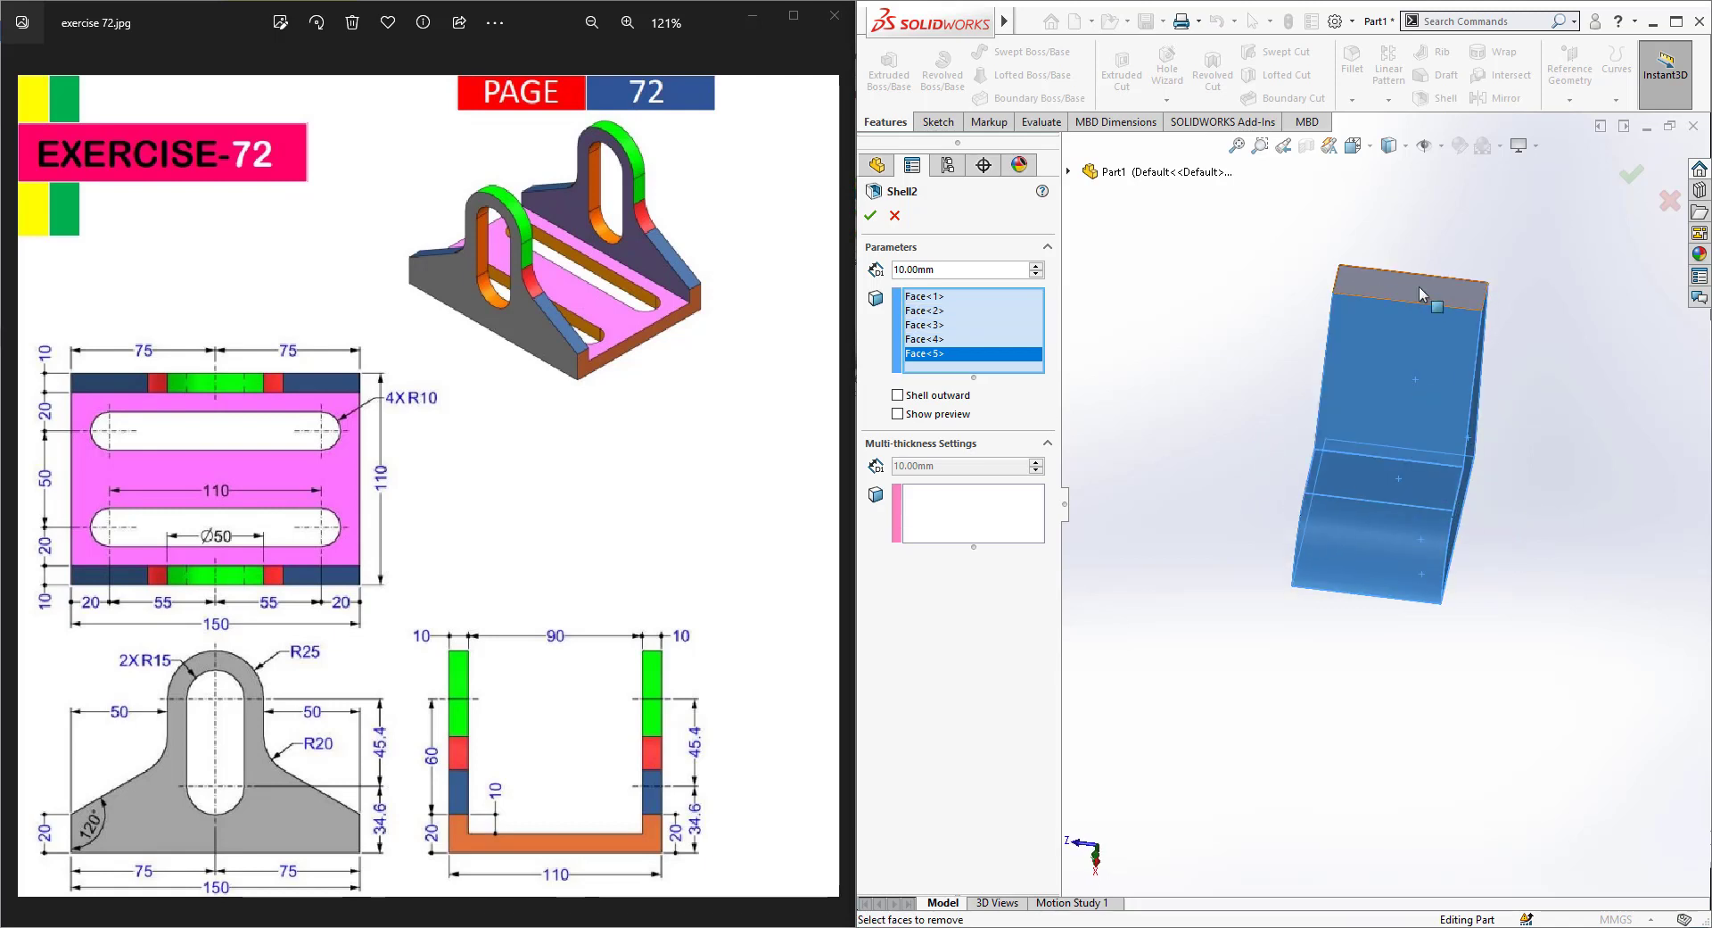
{"action": "left_click", "coordinate": [1421, 294]}
{"action": "middle_click_drag", "start_coordinate": [1404, 442], "coordinate": [1463, 211]}
{"action": "left_click", "coordinate": [869, 215]}
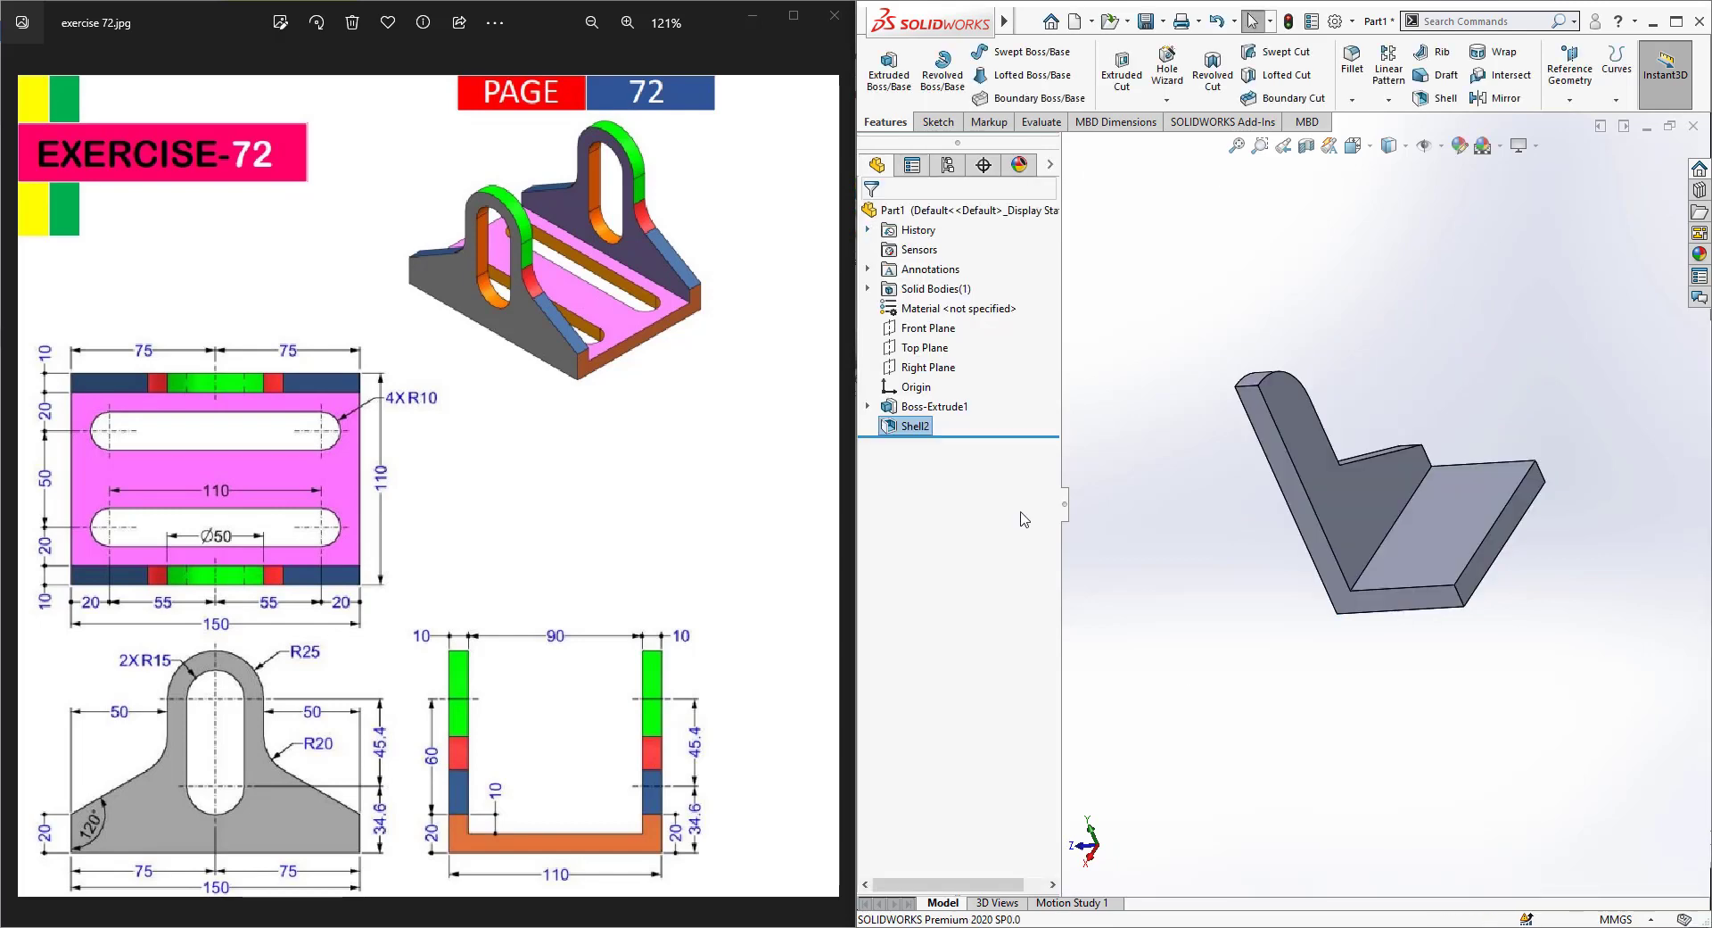
Step: Mirror the shelled solid body about the Right Plane, with merged solids, to complete the bracket's full width
{"action": "middle_click_drag", "start_coordinate": [1200, 699], "coordinate": [1409, 665]}
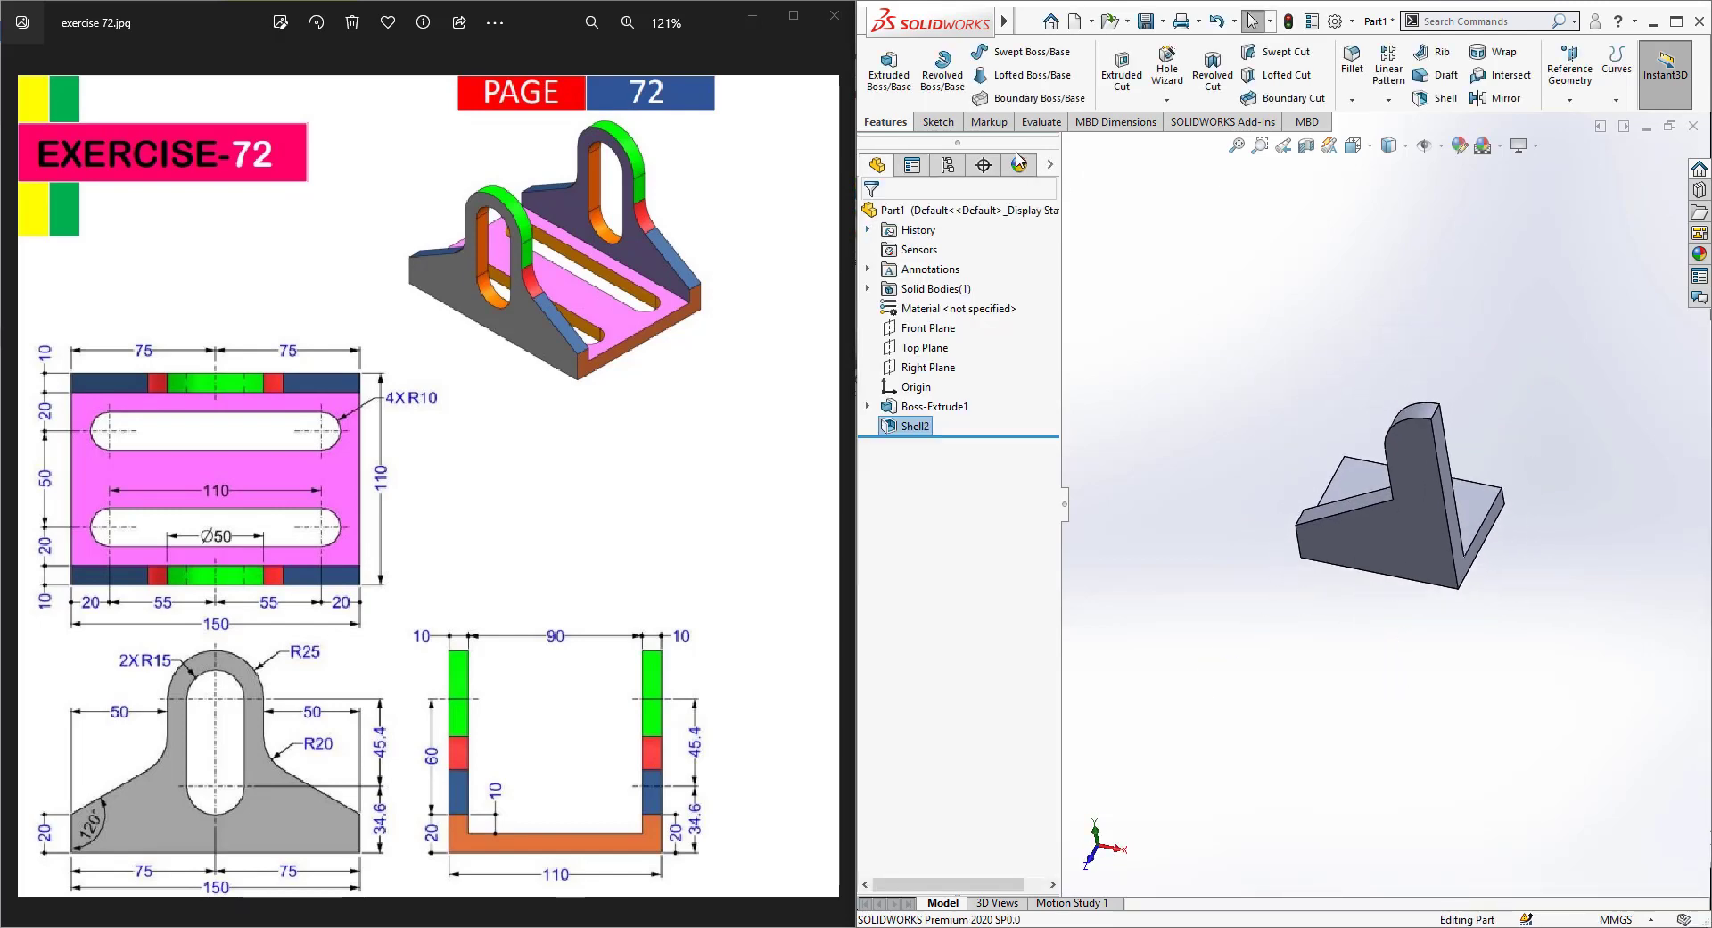
{"action": "left_click", "coordinate": [1498, 99]}
{"action": "left_click", "coordinate": [1414, 518]}
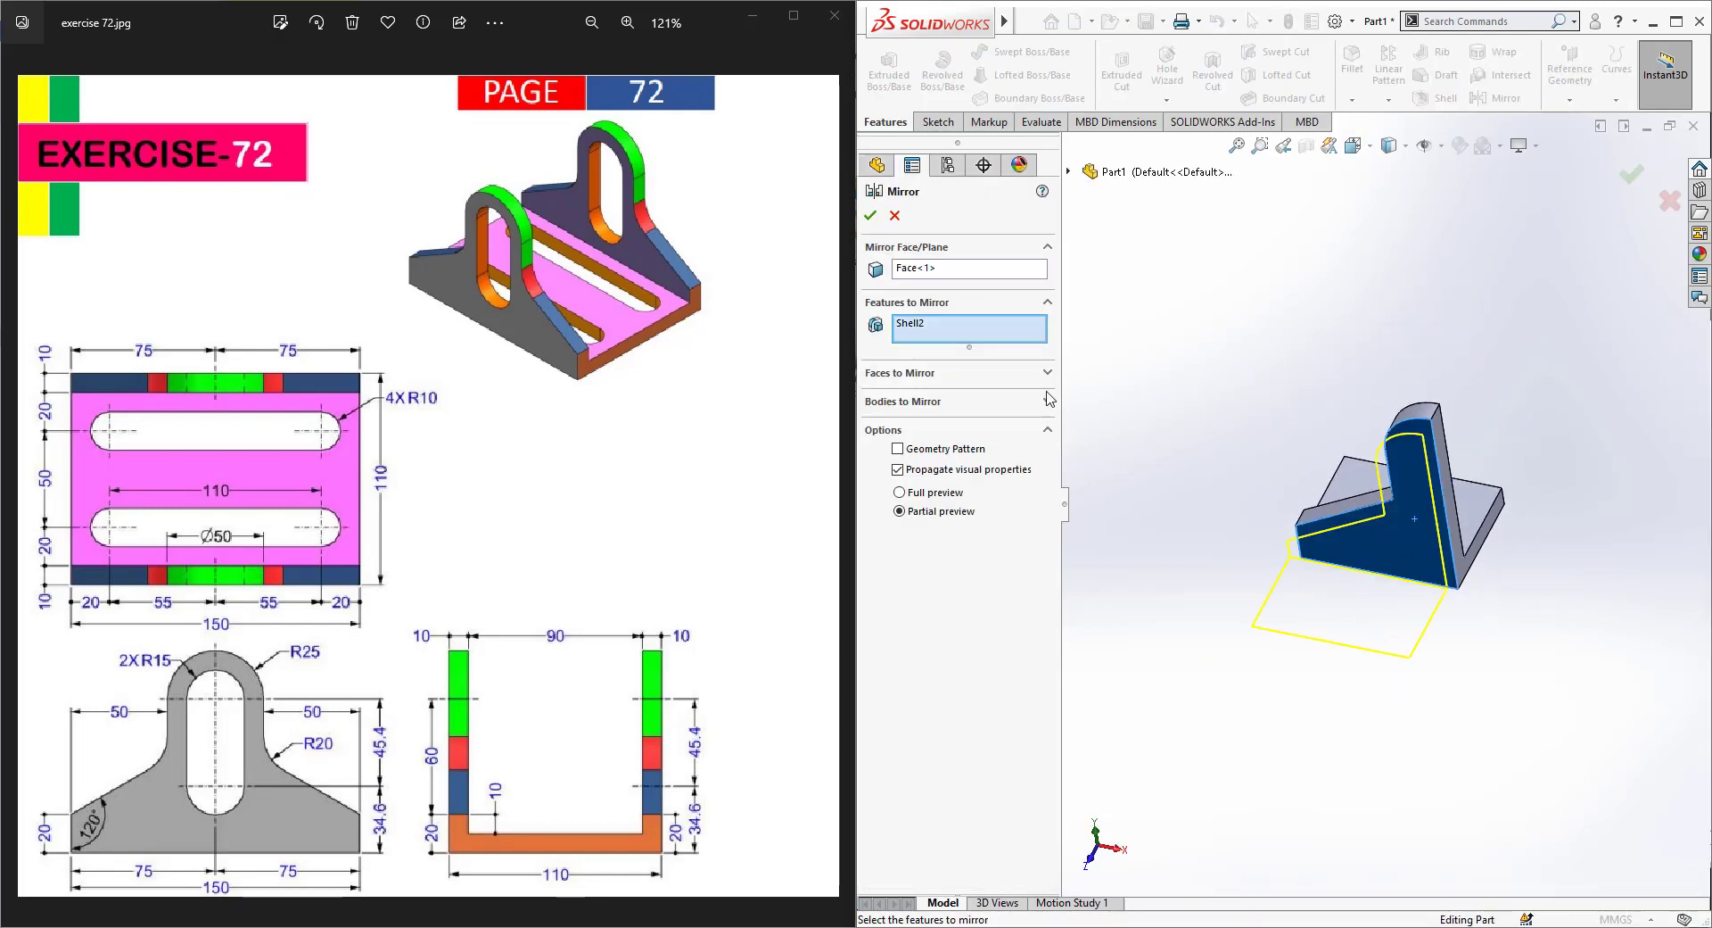
{"action": "right_click", "coordinate": [931, 329]}
{"action": "left_click", "coordinate": [958, 360]}
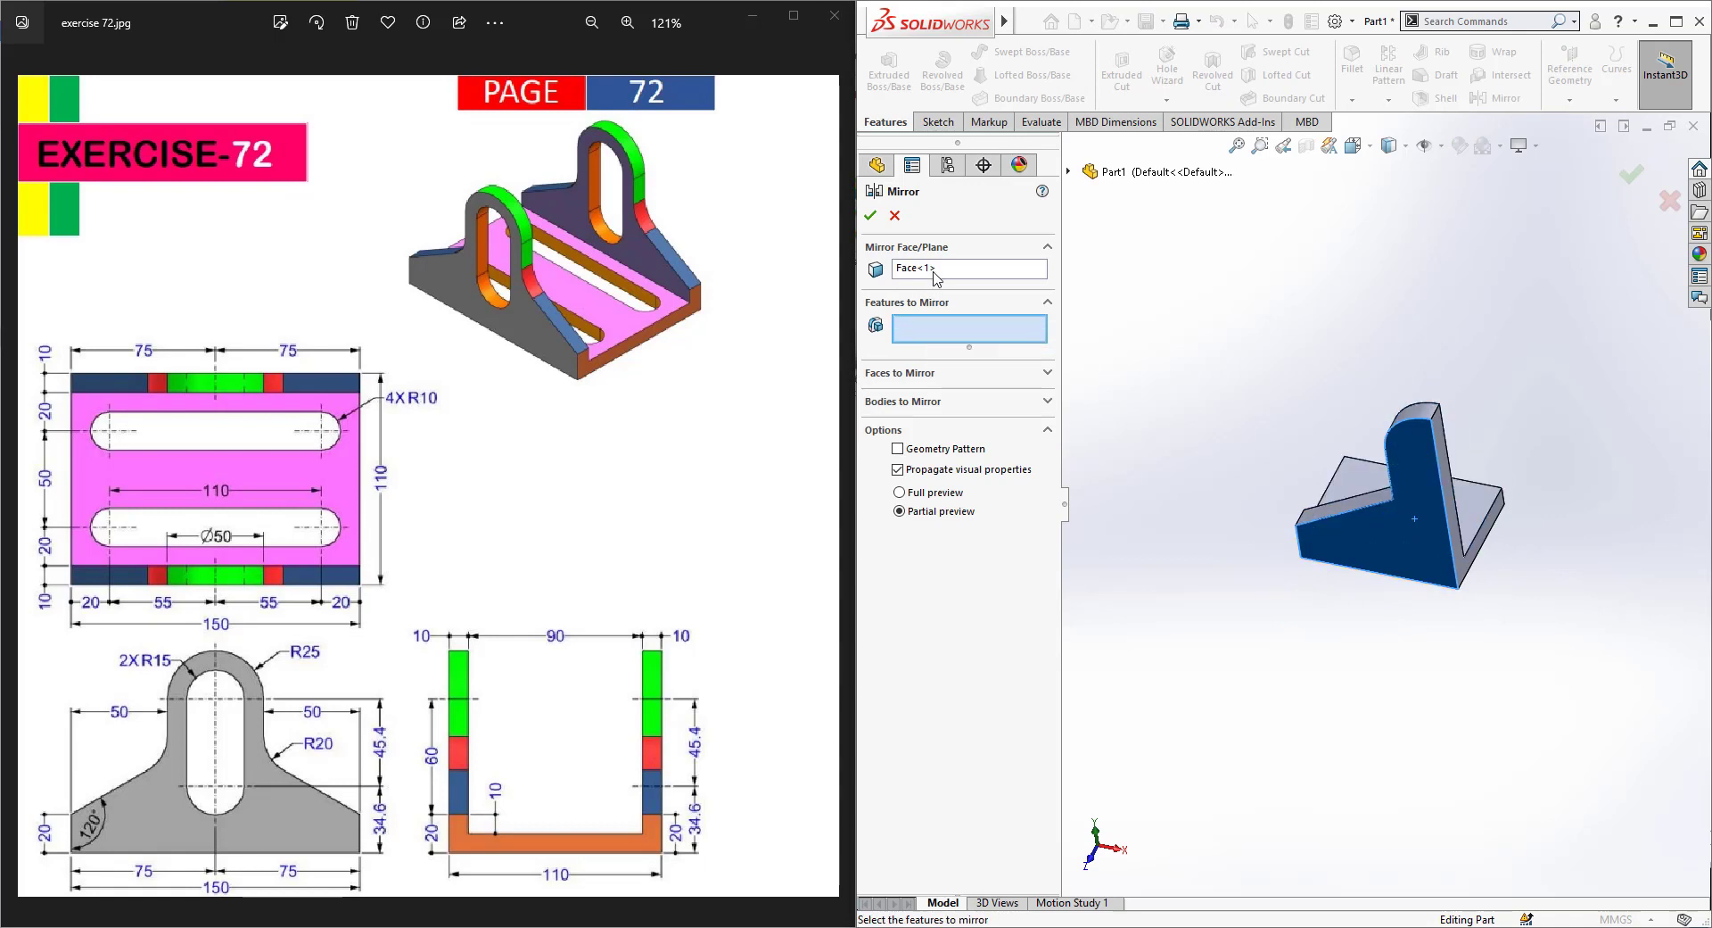
{"action": "right_click", "coordinate": [935, 271]}
{"action": "left_click", "coordinate": [976, 306]}
{"action": "left_click", "coordinate": [1068, 171]}
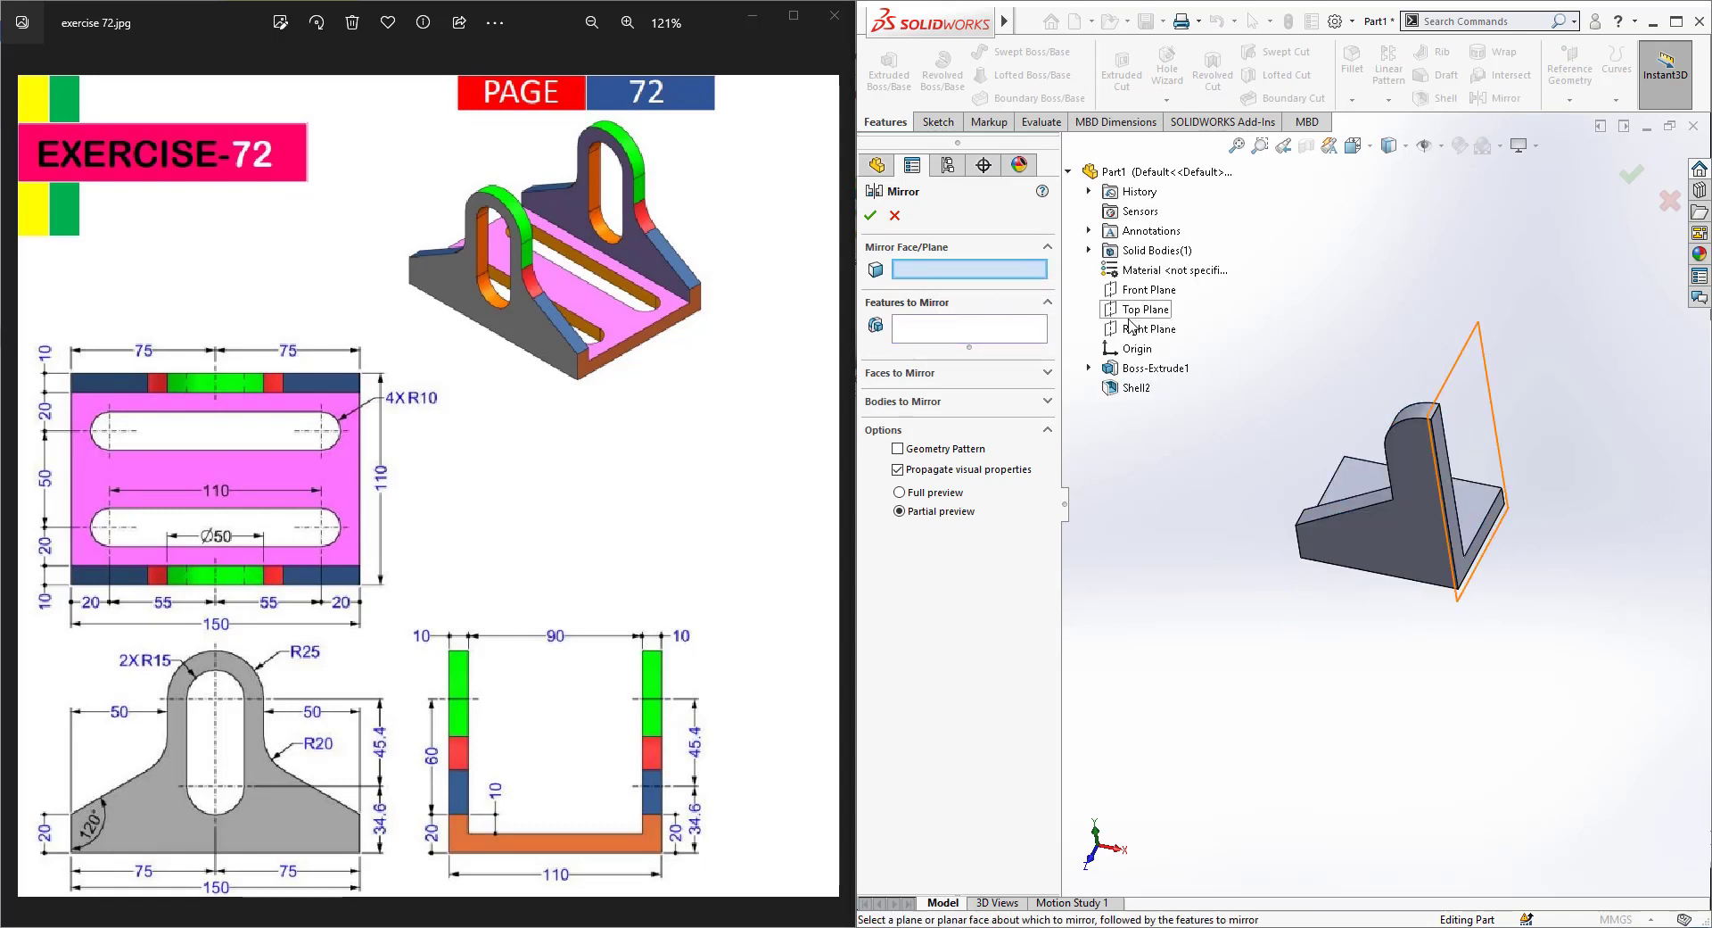
{"action": "left_click", "coordinate": [1150, 331]}
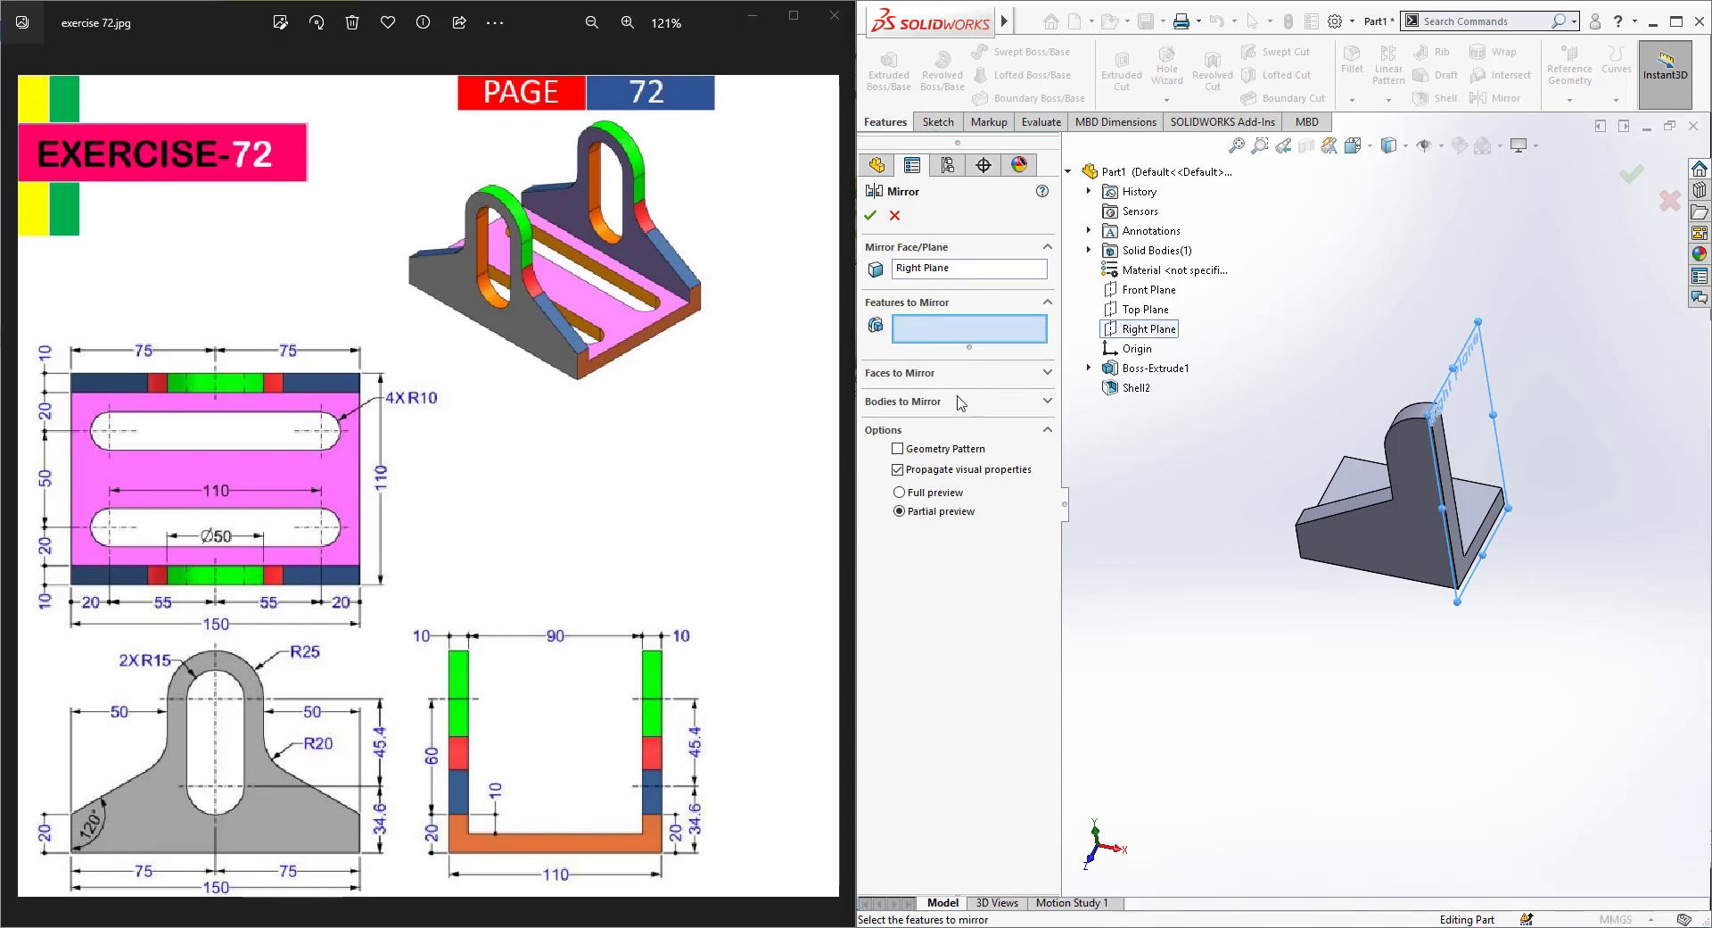
{"action": "left_click", "coordinate": [945, 400]}
{"action": "left_click", "coordinate": [1463, 493]}
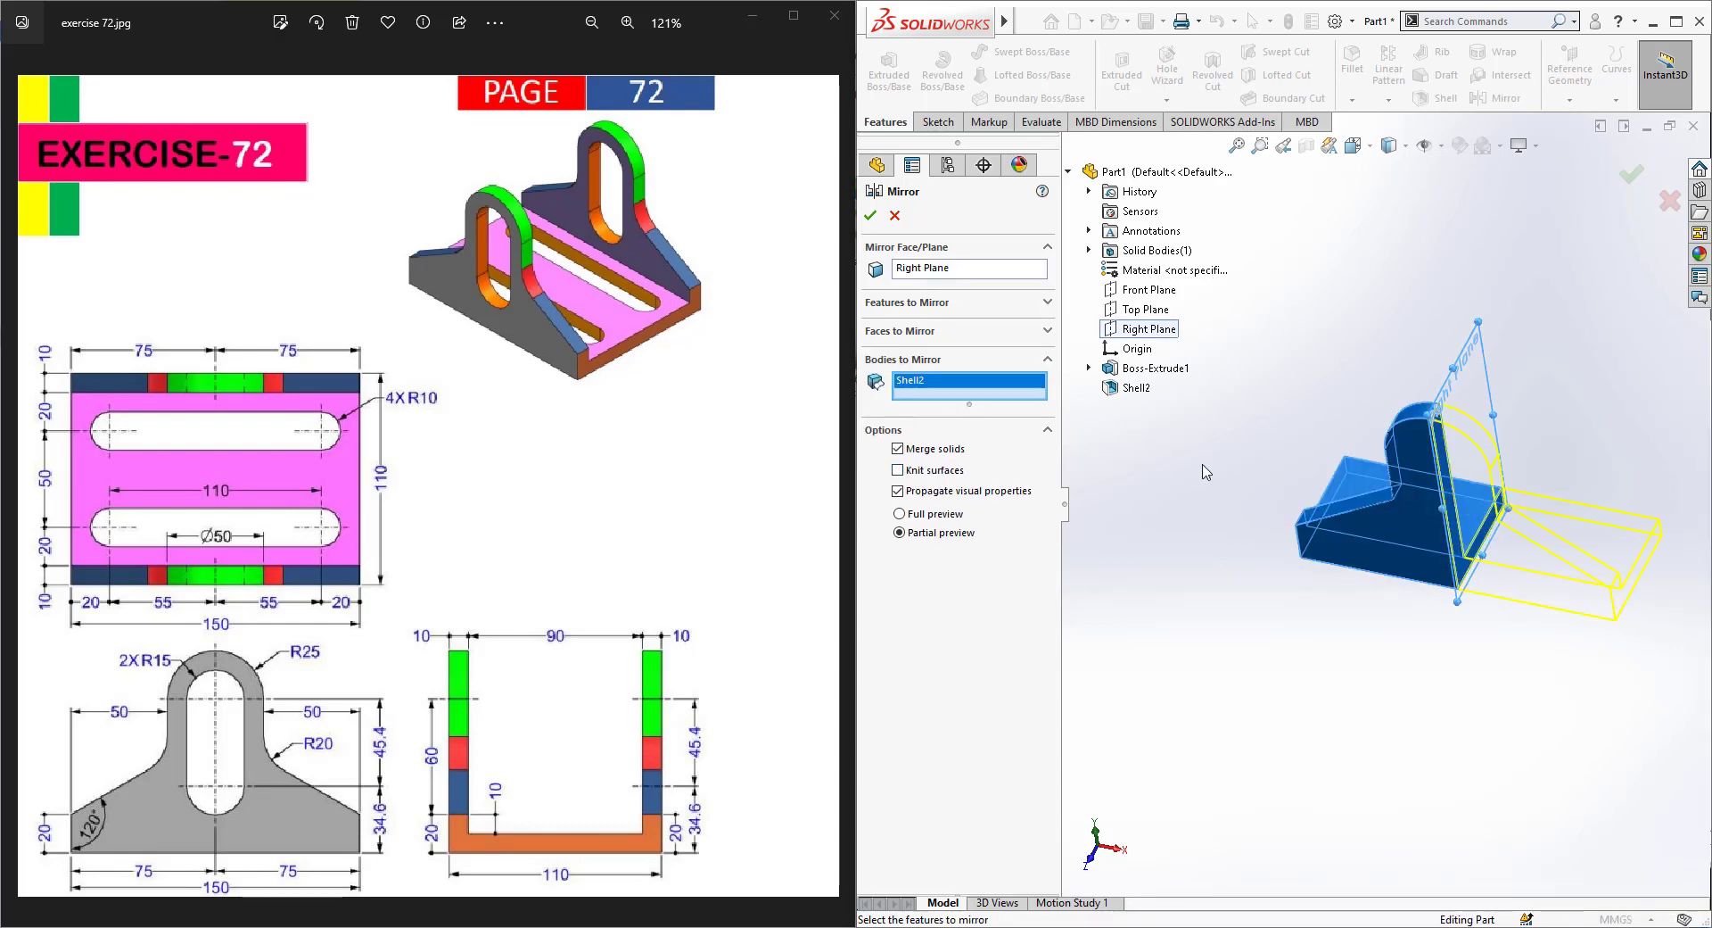
{"action": "left_click", "coordinate": [874, 215]}
Step: Sketch a vertical straight slot on the Front Plane along the upright's centerline, about 45 mm between centers and 21 mm wide
{"action": "scroll", "coordinate": [1291, 423], "scroll_direction": "up", "scroll_amount": 3}
{"action": "scroll", "coordinate": [1665, 528], "scroll_direction": "down", "scroll_amount": 4}
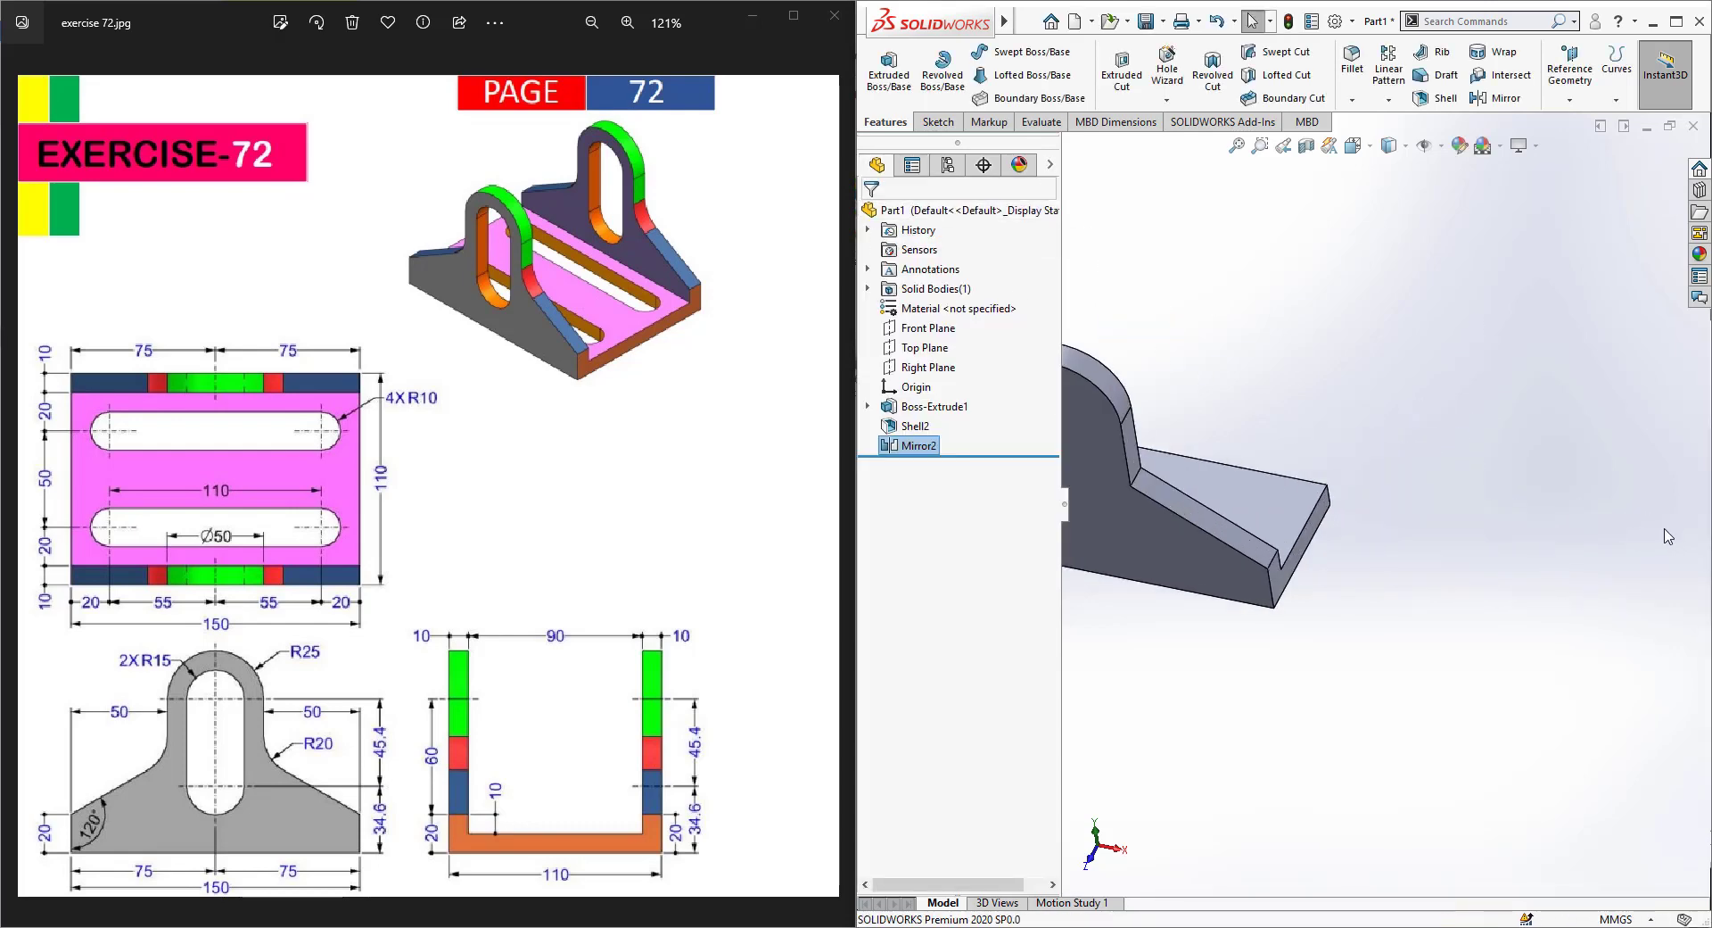
{"action": "scroll", "coordinate": [1287, 545], "scroll_direction": "up", "scroll_amount": 3}
{"action": "scroll", "coordinate": [1248, 522], "scroll_direction": "down", "scroll_amount": 3}
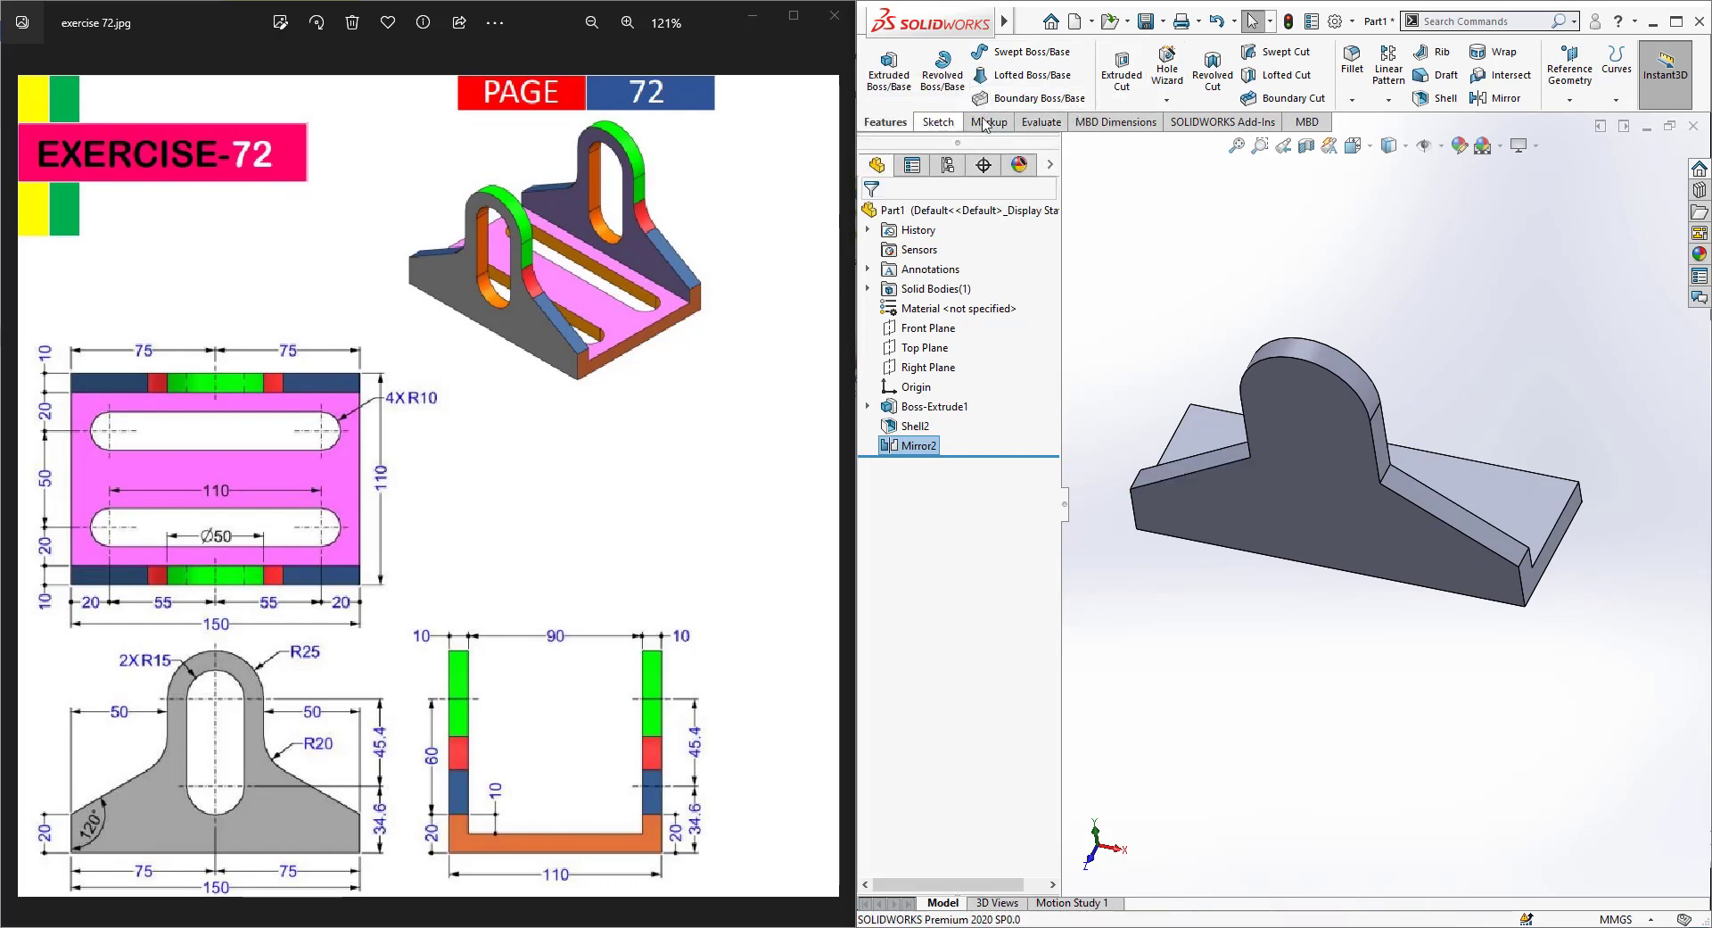
{"action": "left_click", "coordinate": [927, 329]}
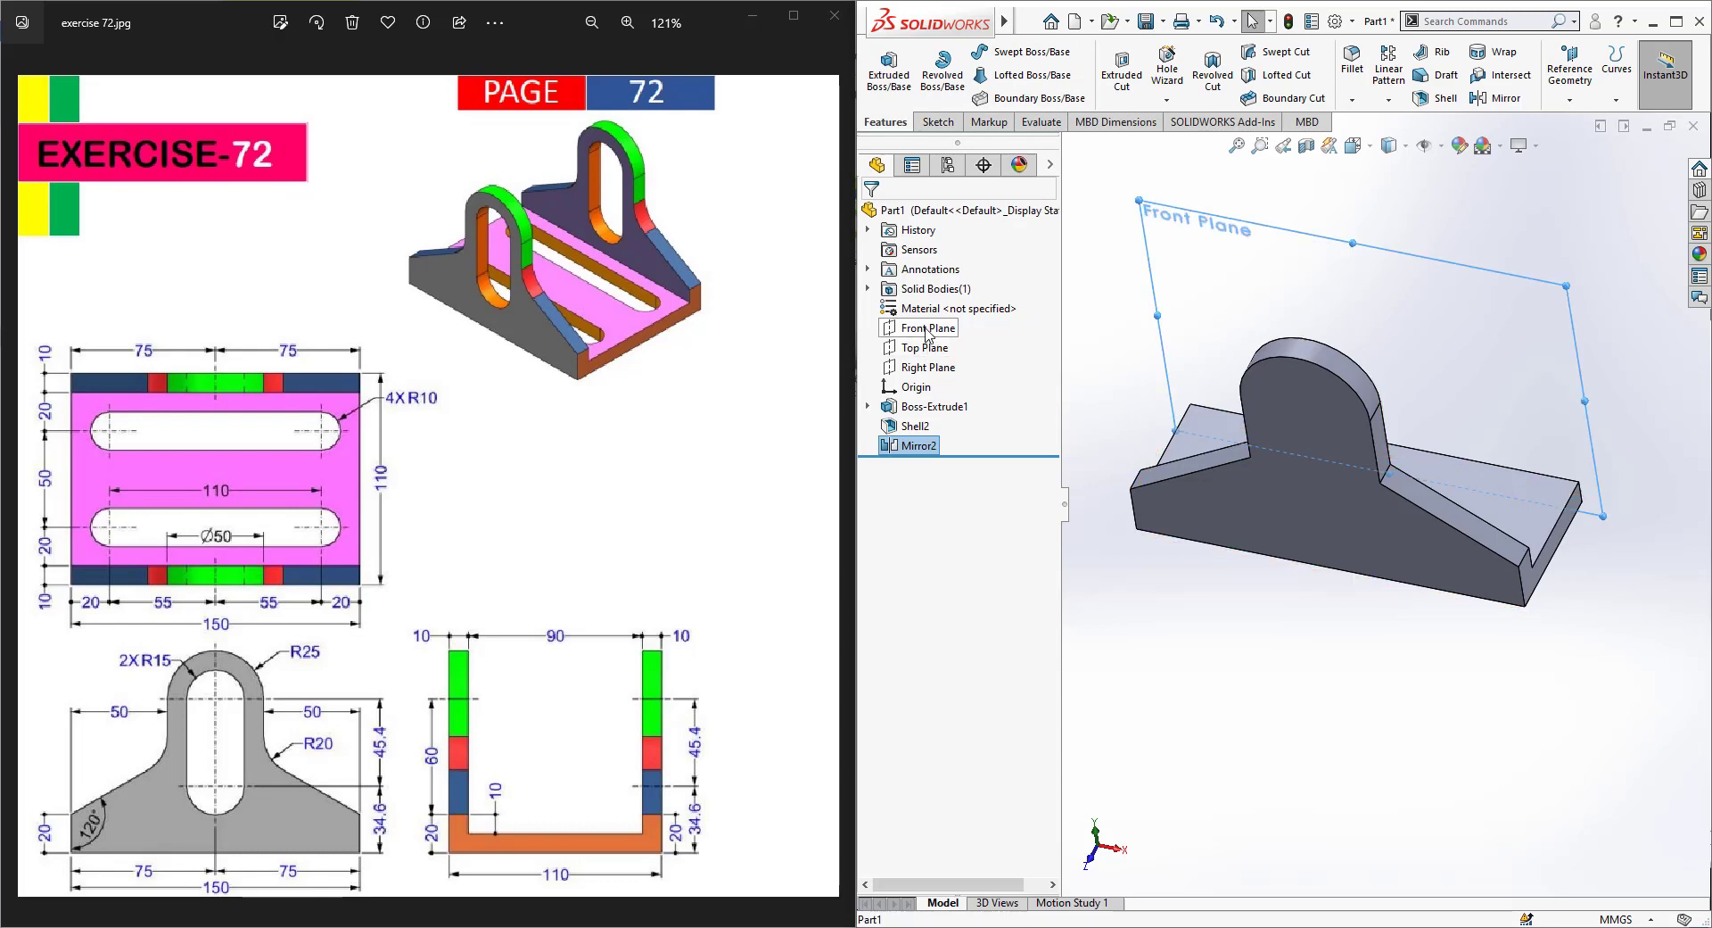
{"action": "left_click", "coordinate": [951, 306]}
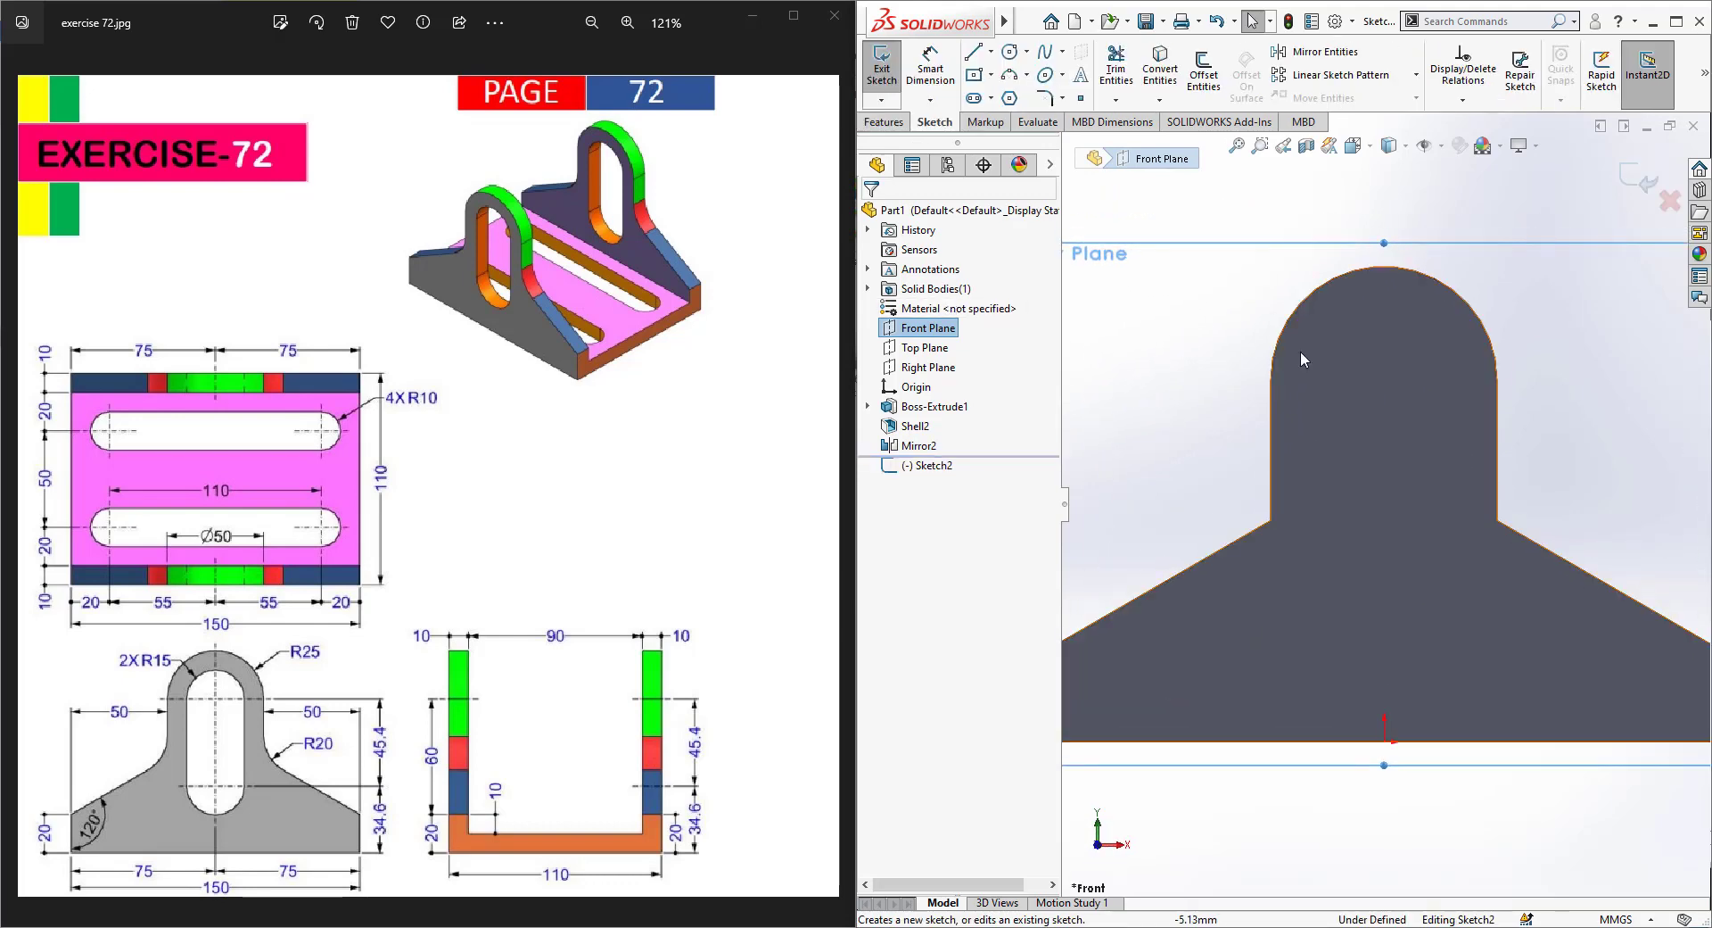
{"action": "scroll", "coordinate": [1302, 361], "scroll_direction": "up", "scroll_amount": 3}
{"action": "scroll", "coordinate": [1427, 370], "scroll_direction": "down", "scroll_amount": 1}
{"action": "left_click", "coordinate": [991, 98]}
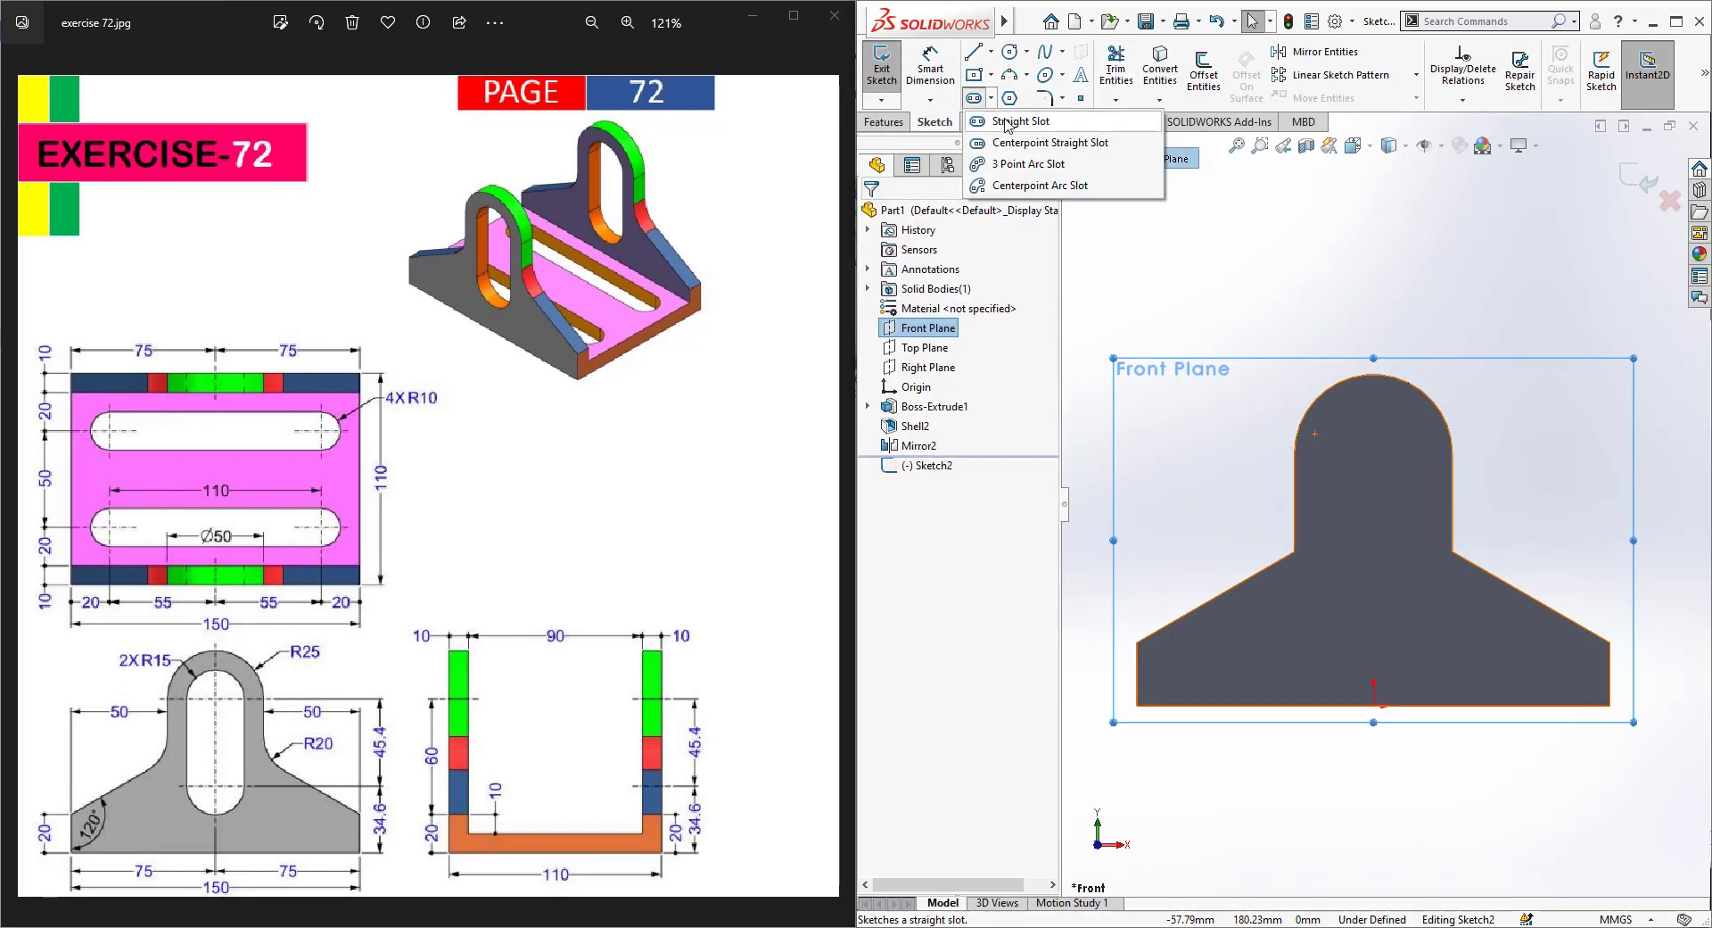
{"action": "left_click", "coordinate": [1017, 107]}
{"action": "left_click", "coordinate": [1374, 583]}
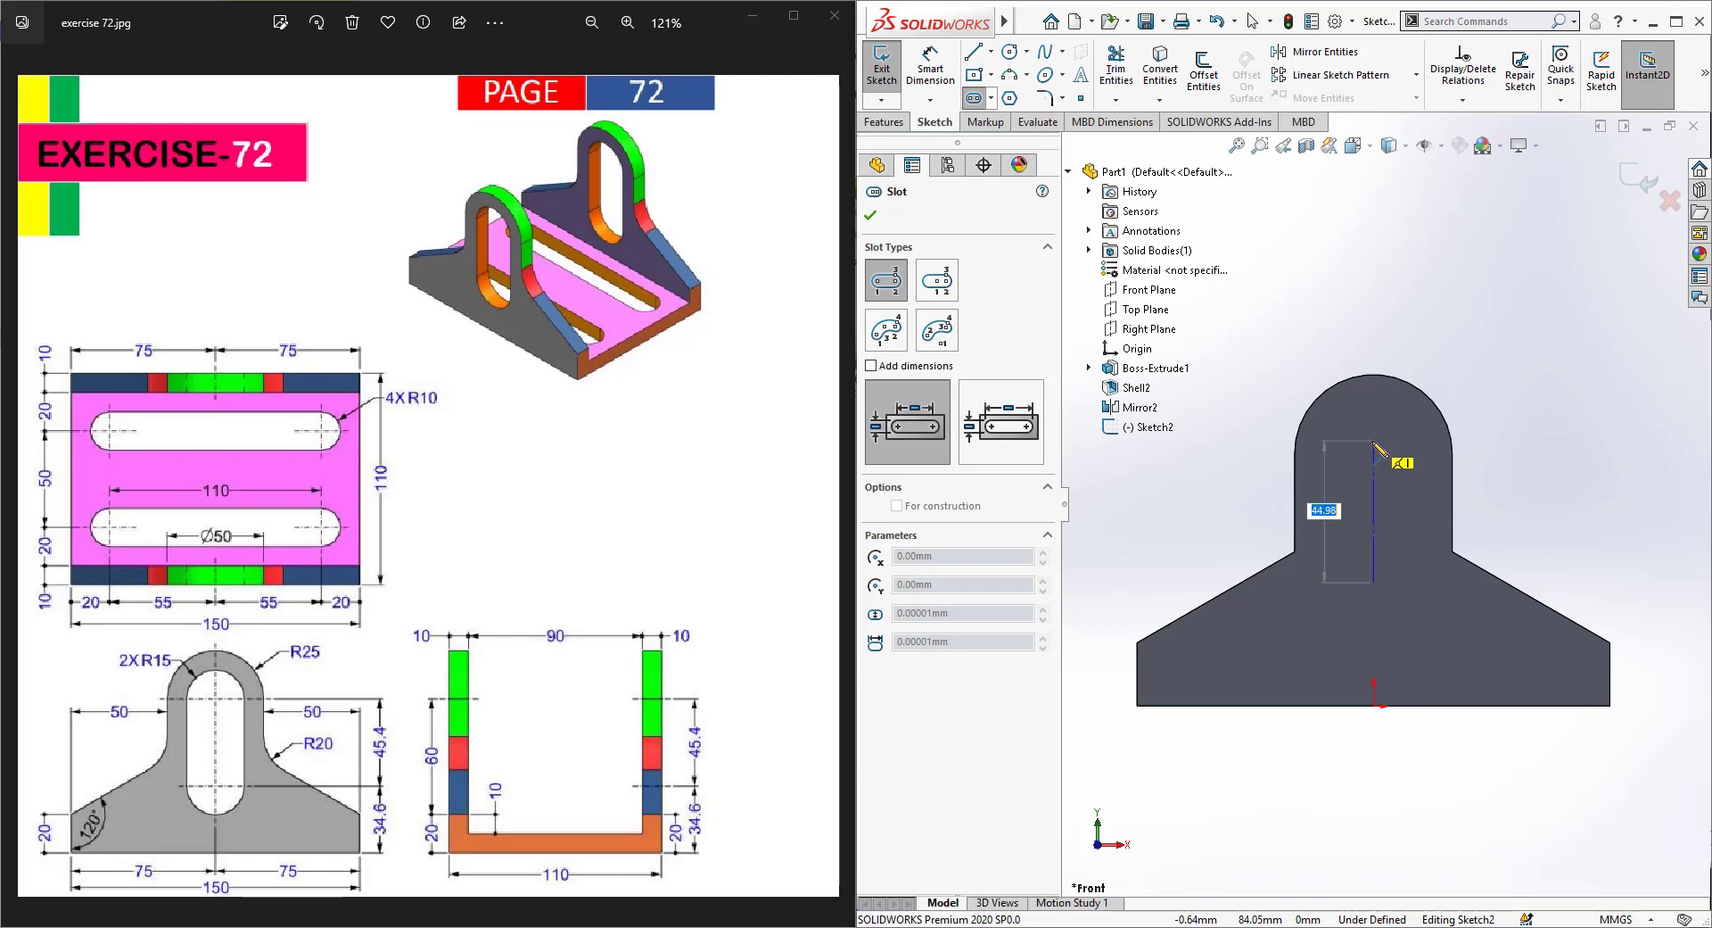
{"action": "left_click", "coordinate": [1374, 442]}
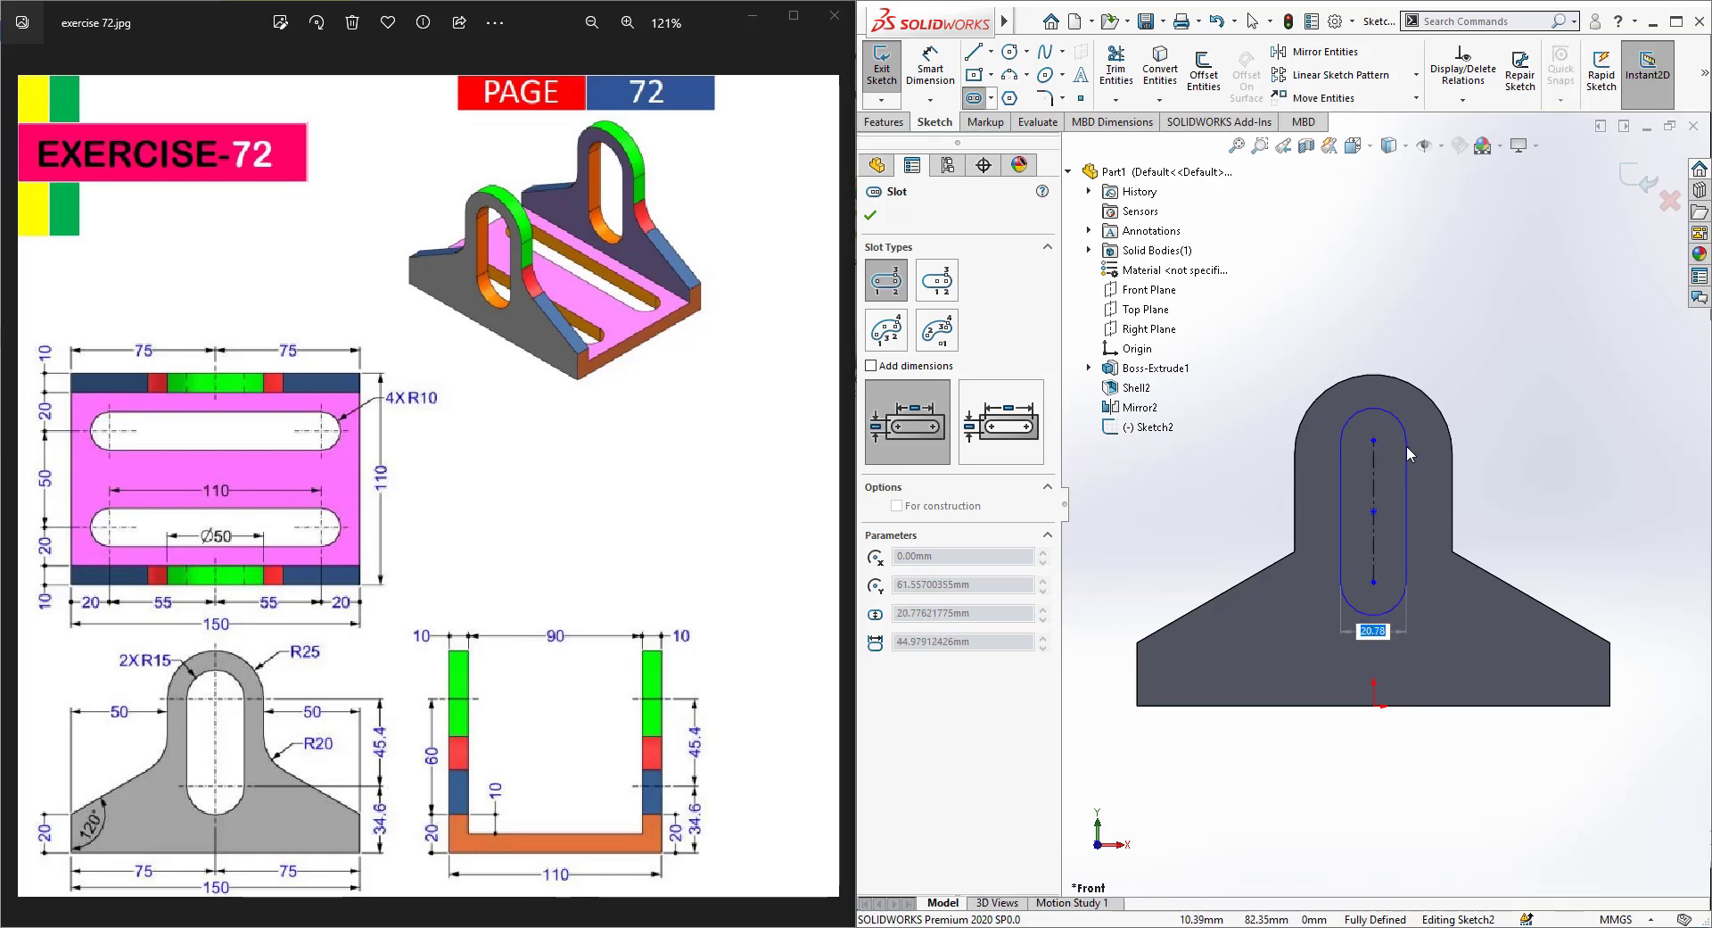
{"action": "left_click", "coordinate": [1407, 454]}
{"action": "key", "text": "Escape"}
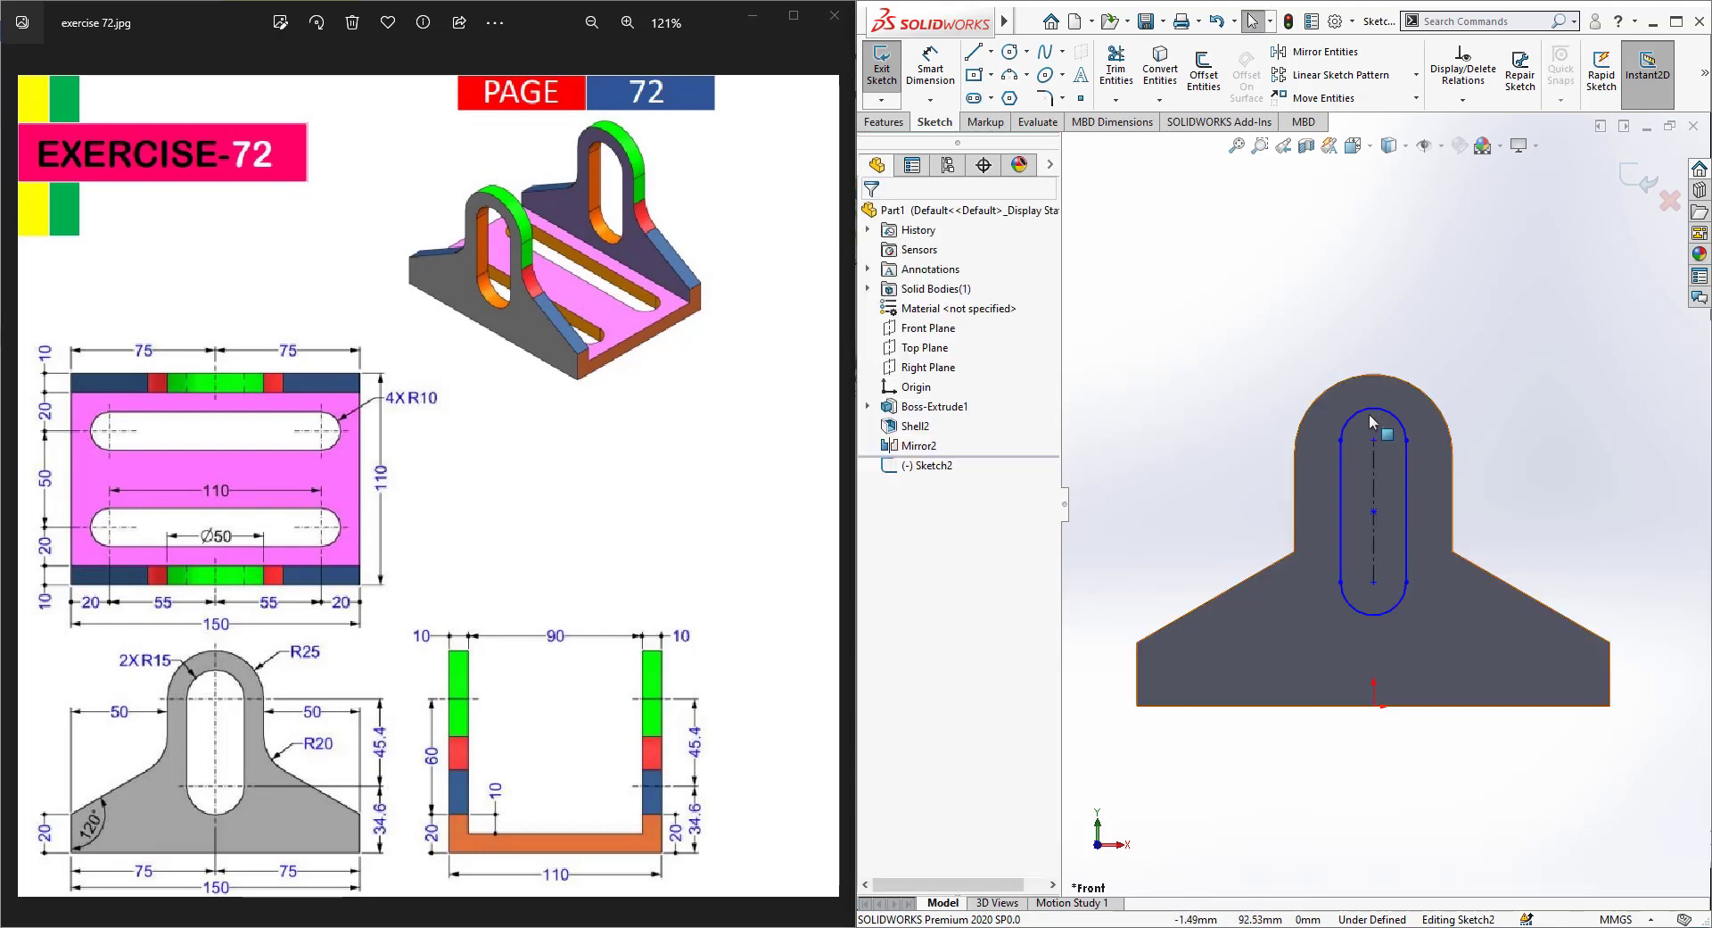
Step: Dimension the slot's center-to-center distance as 45.4 mm and its end radius as 15 mm
{"action": "key", "text": "d"}
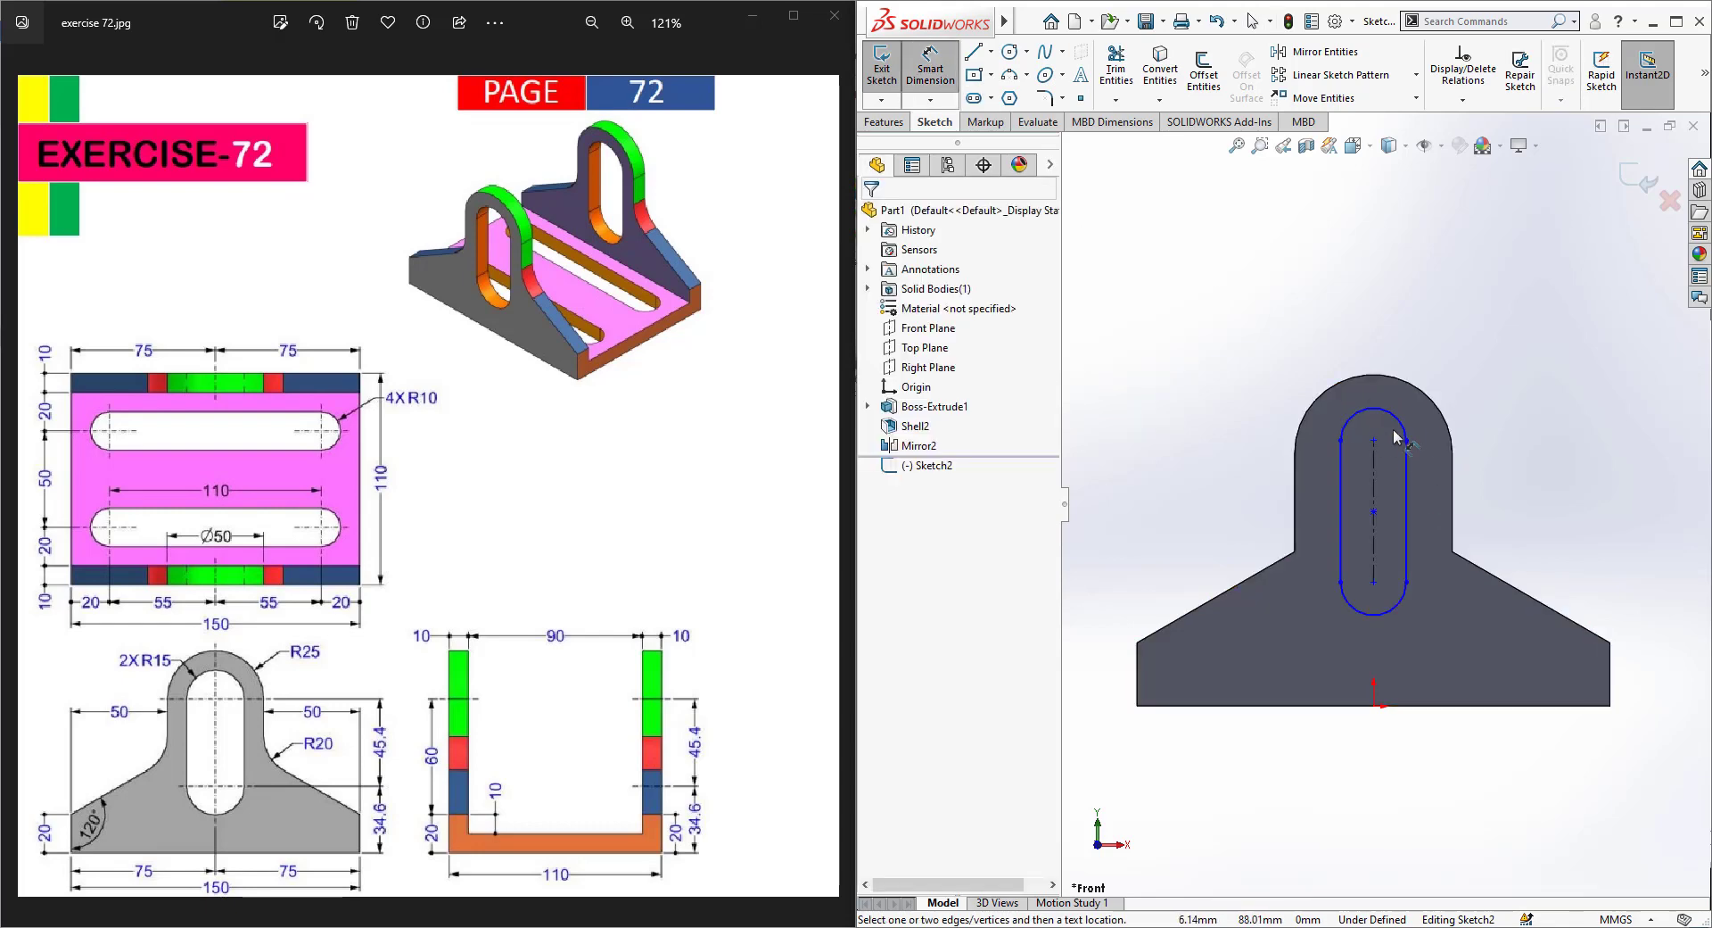
{"action": "left_click", "coordinate": [1375, 486]}
{"action": "left_click", "coordinate": [1507, 464]}
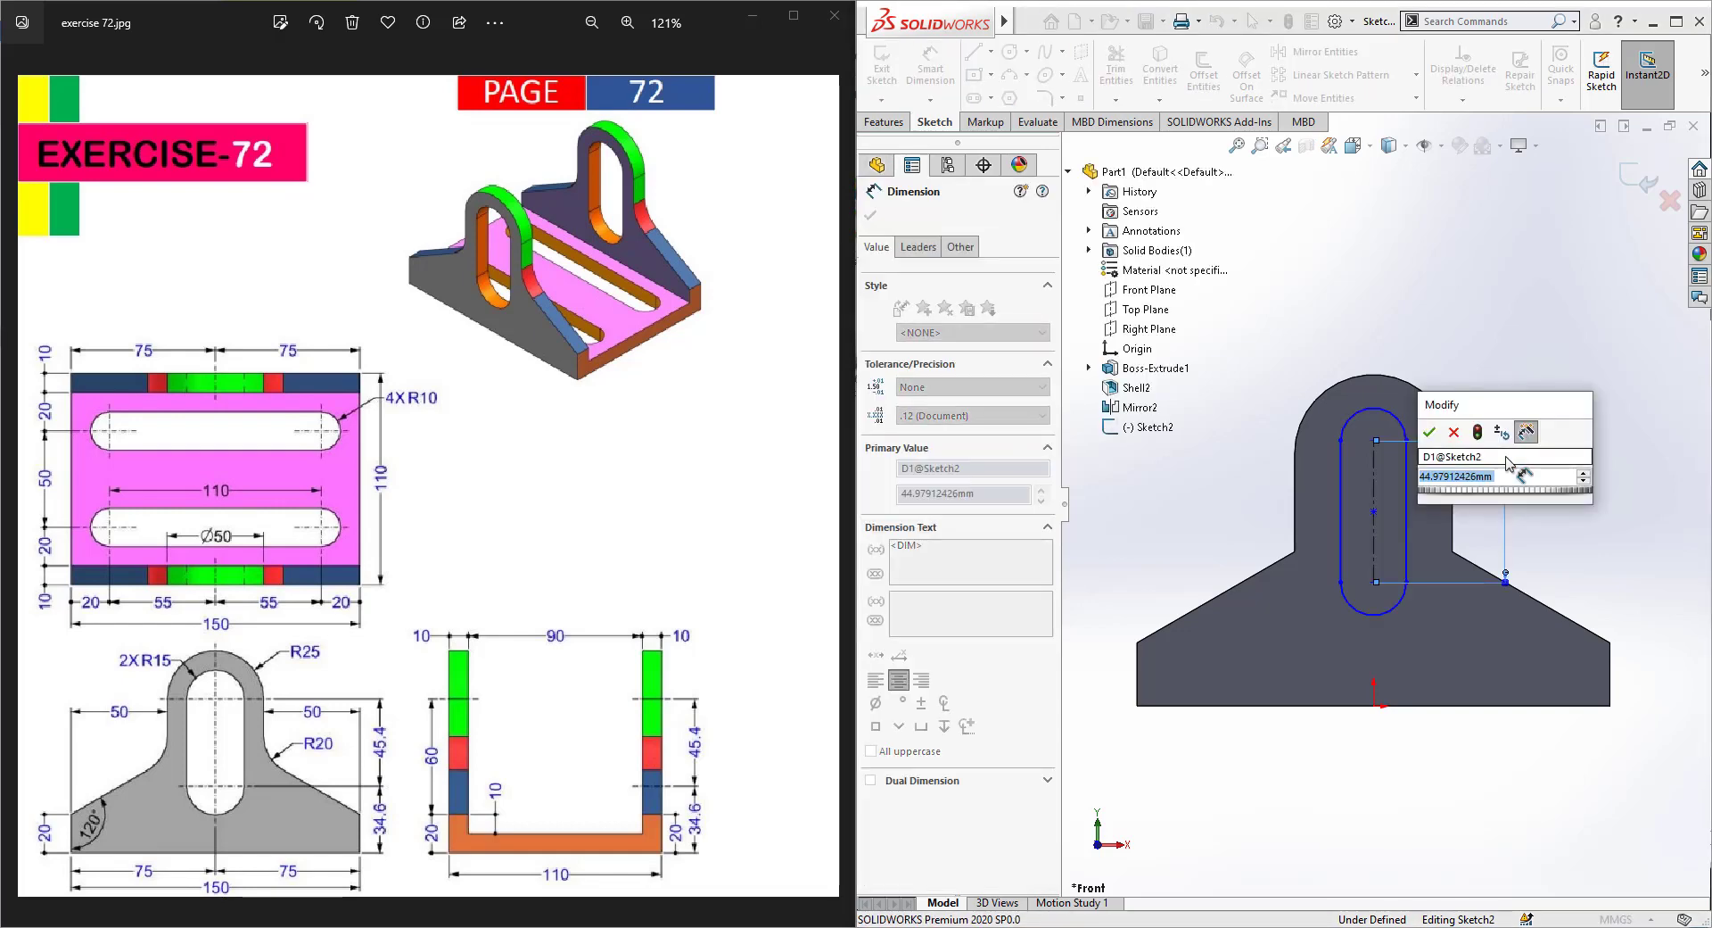
{"action": "type", "text": "45.4"}
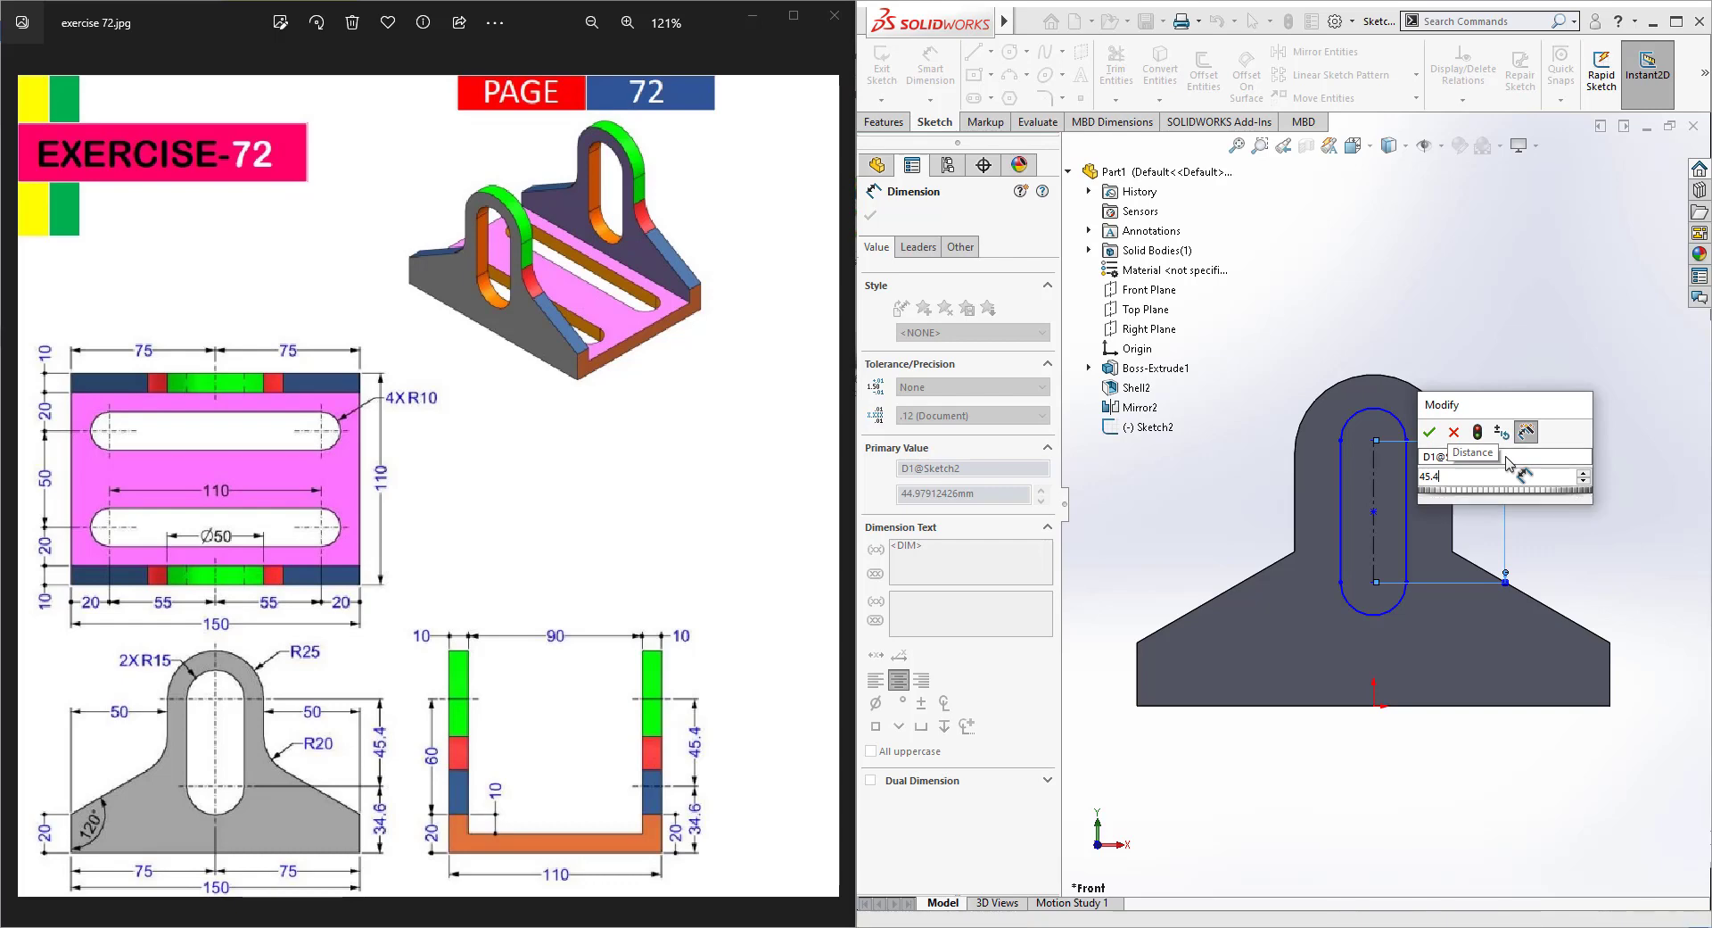
{"action": "key", "text": "Return"}
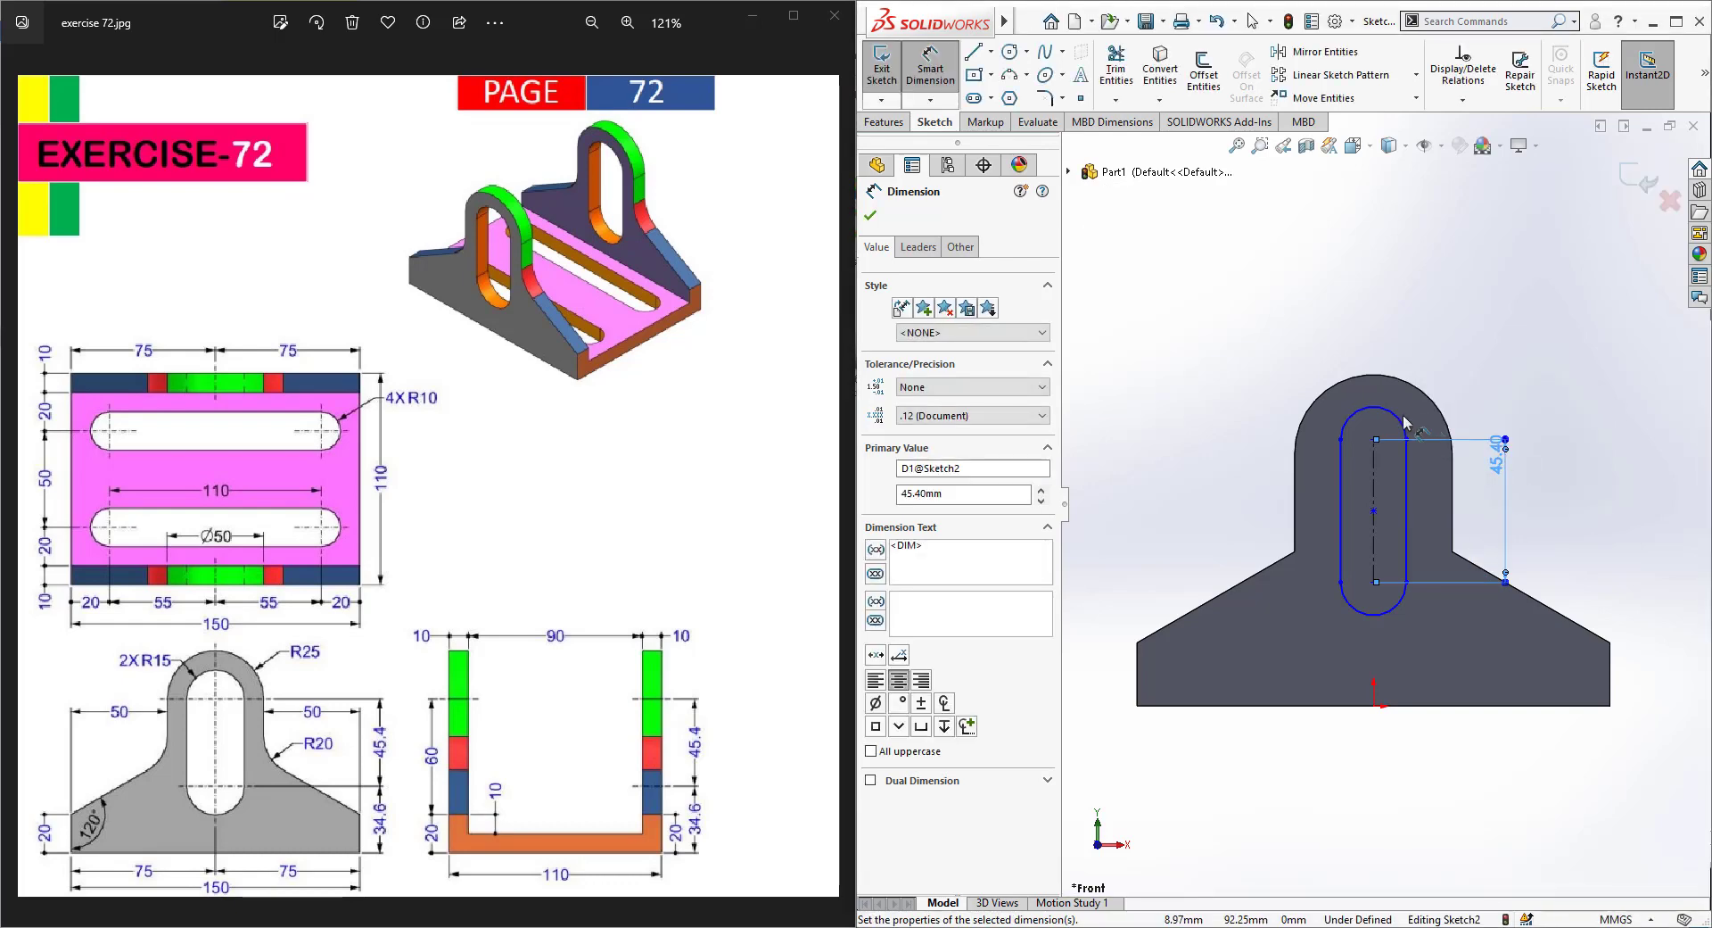
{"action": "left_click", "coordinate": [1397, 415]}
{"action": "left_click", "coordinate": [1463, 330]}
{"action": "type", "text": "15"}
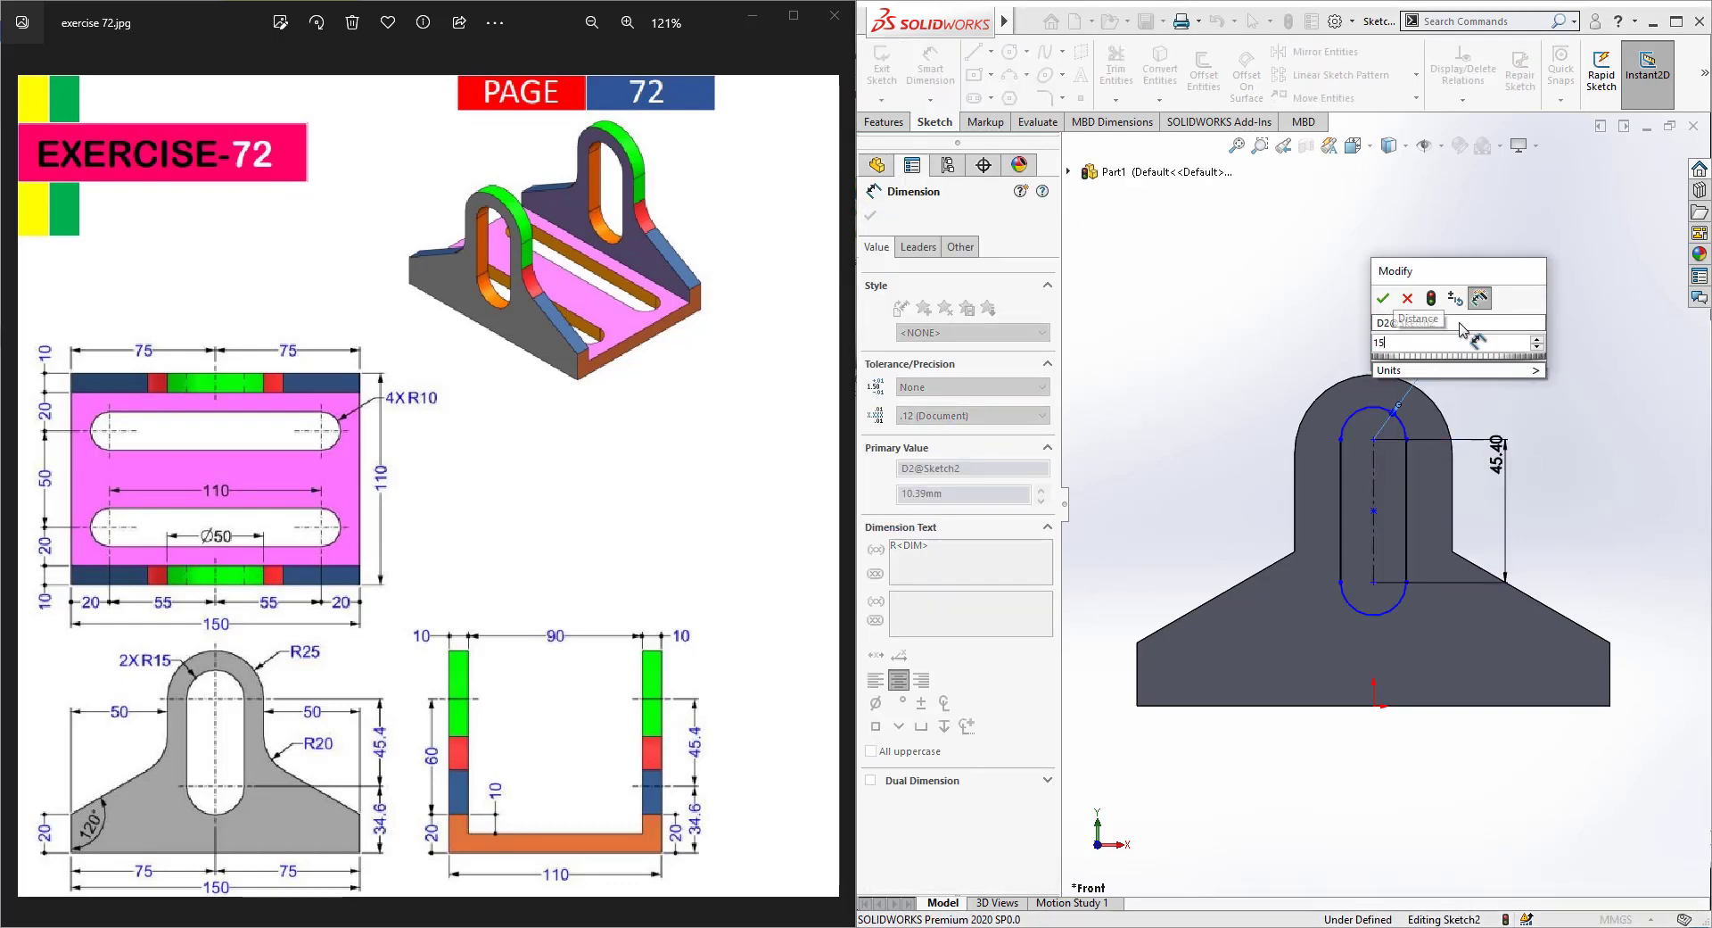
{"action": "key", "text": "Return"}
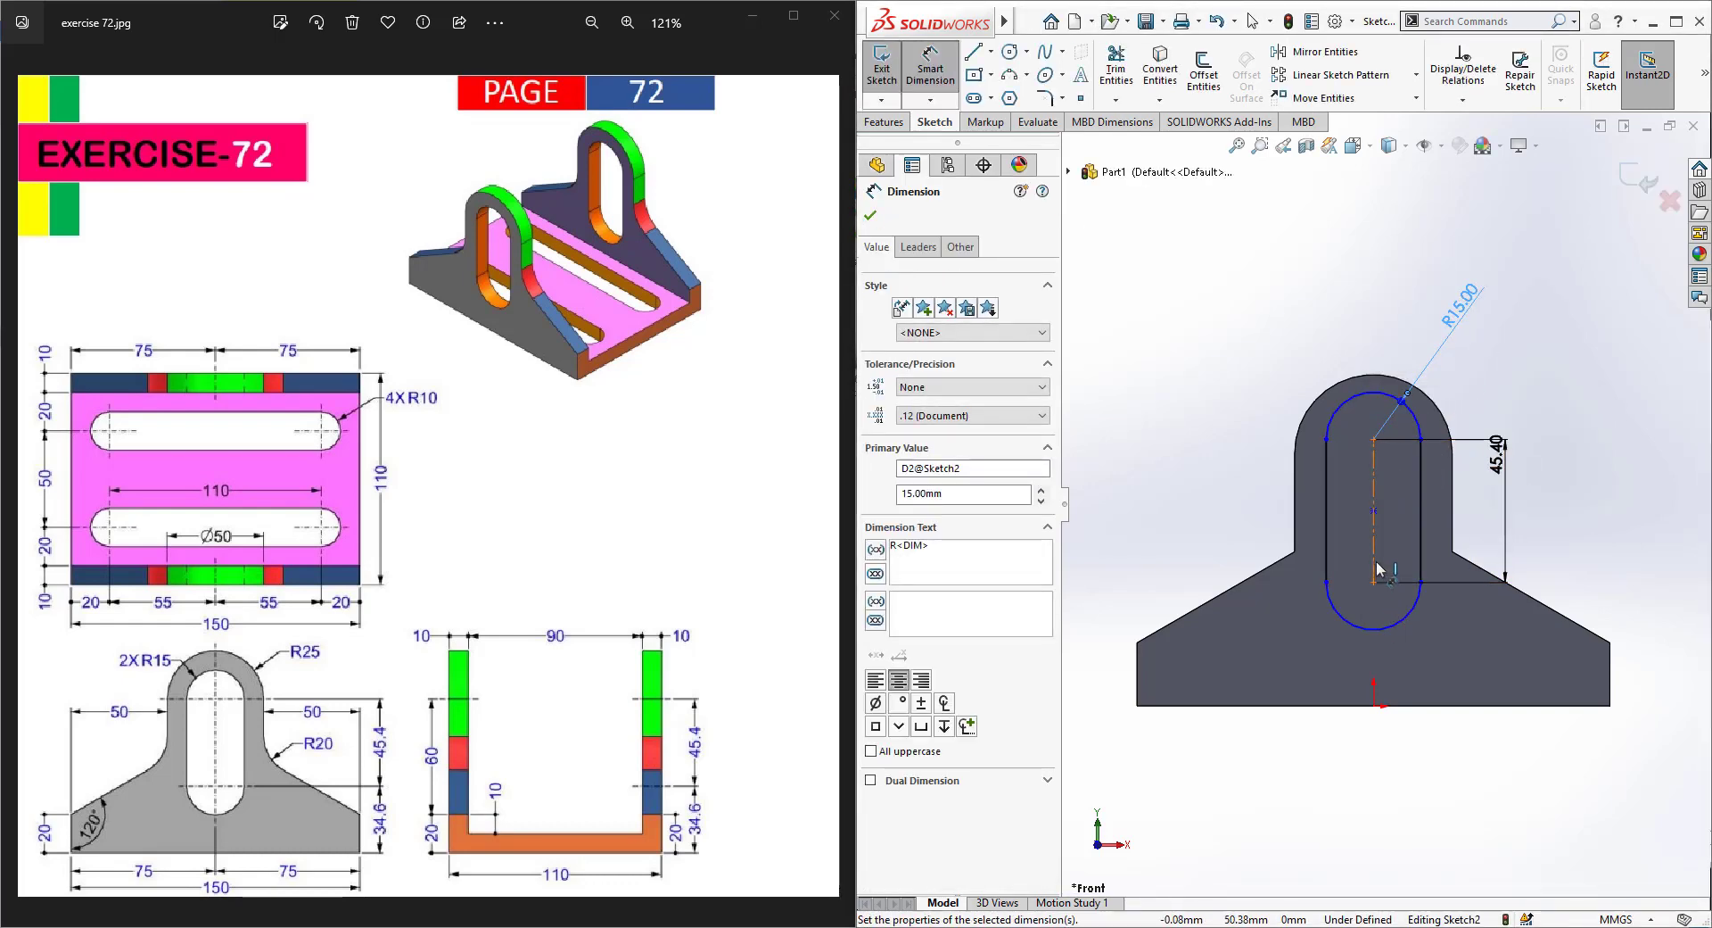
{"action": "key", "text": "Escape"}
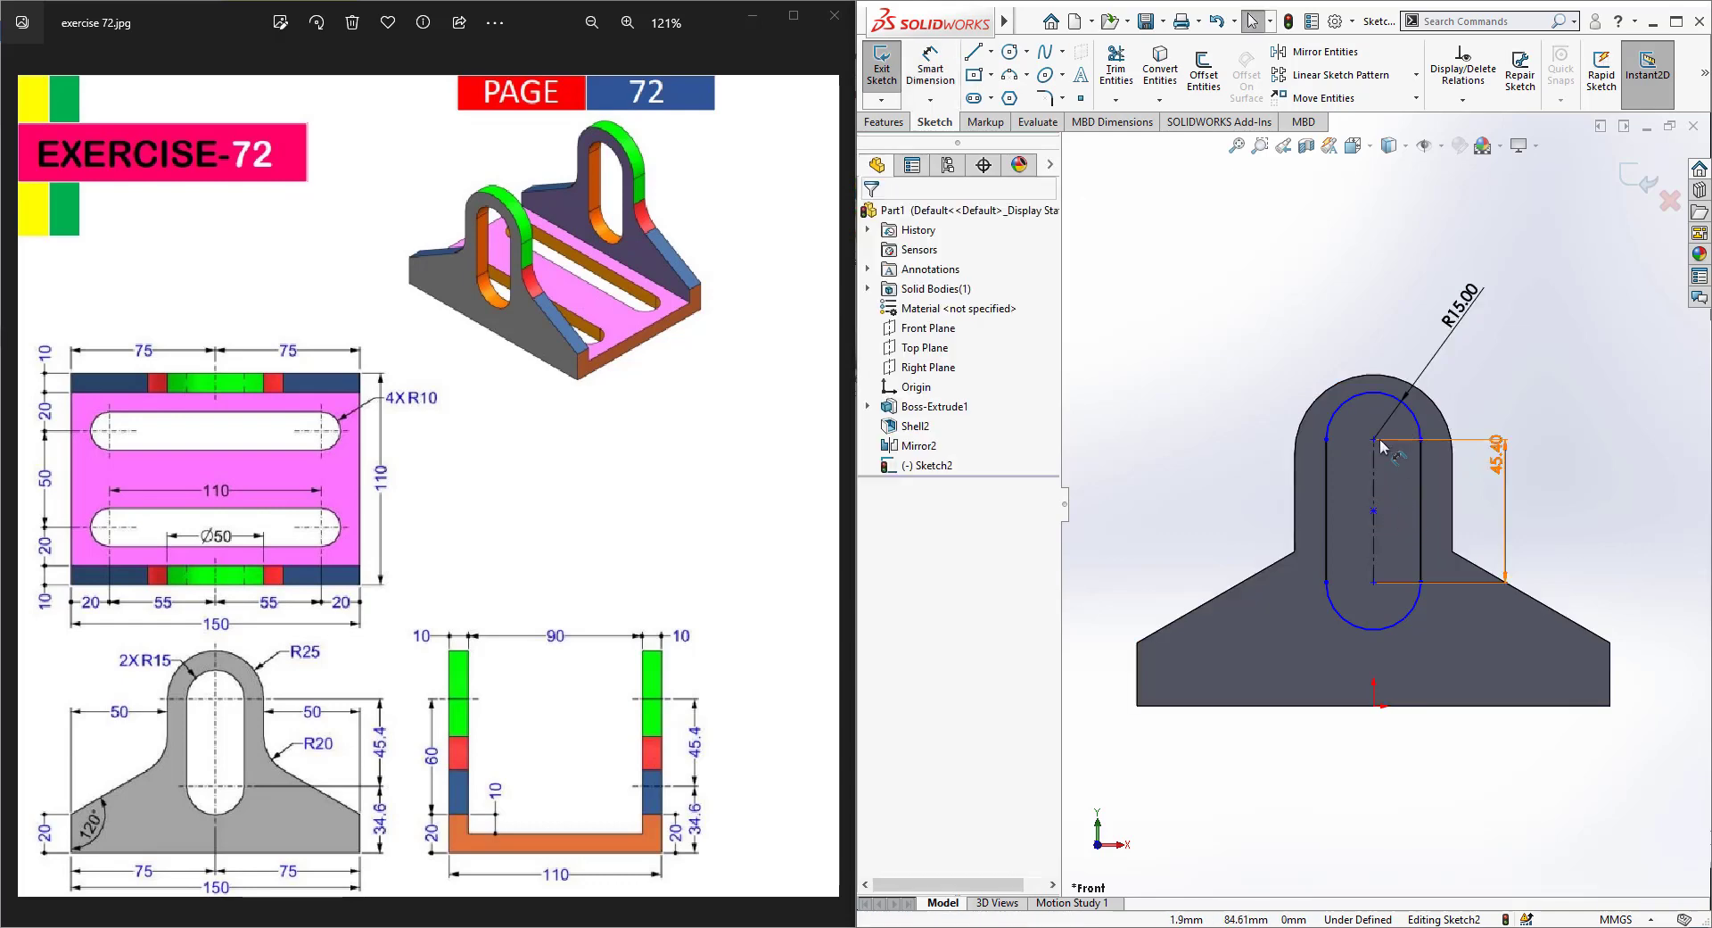
Step: Make the slot's upper arc center concentric with the upright's rounded top edge
{"action": "left_click", "coordinate": [1408, 395]}
{"action": "left_click", "coordinate": [1423, 408]}
{"action": "left_click", "coordinate": [1374, 439], "text": "ctrl"}
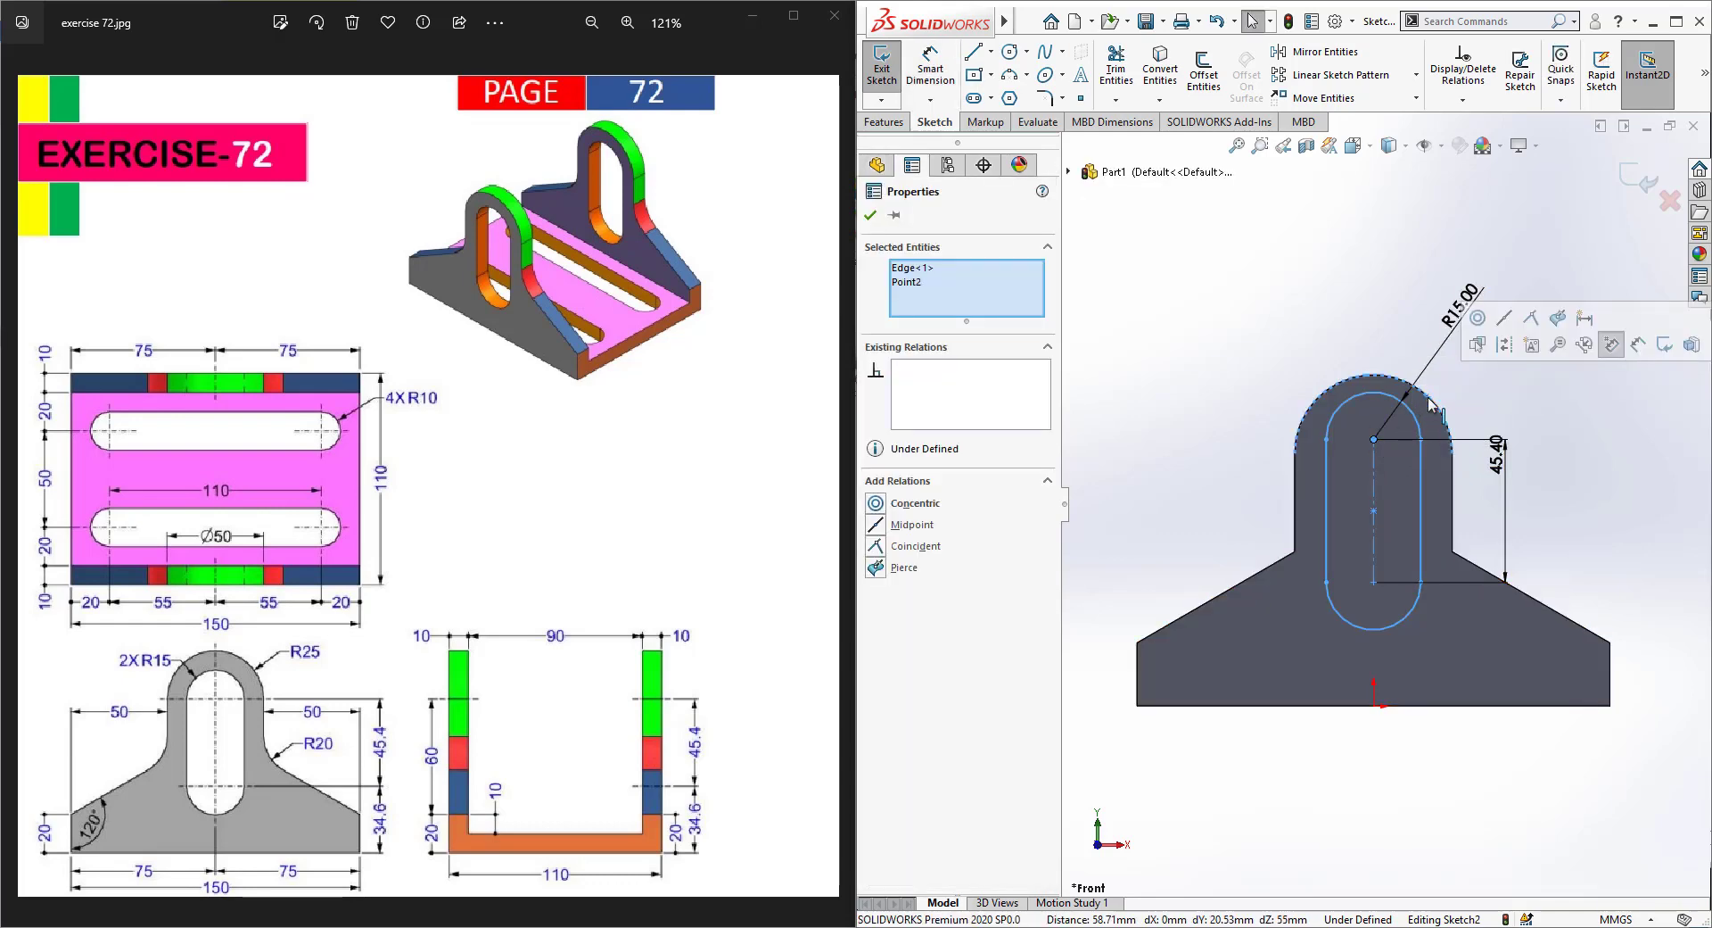
{"action": "left_click", "coordinate": [1477, 321]}
{"action": "left_click", "coordinate": [1575, 482]}
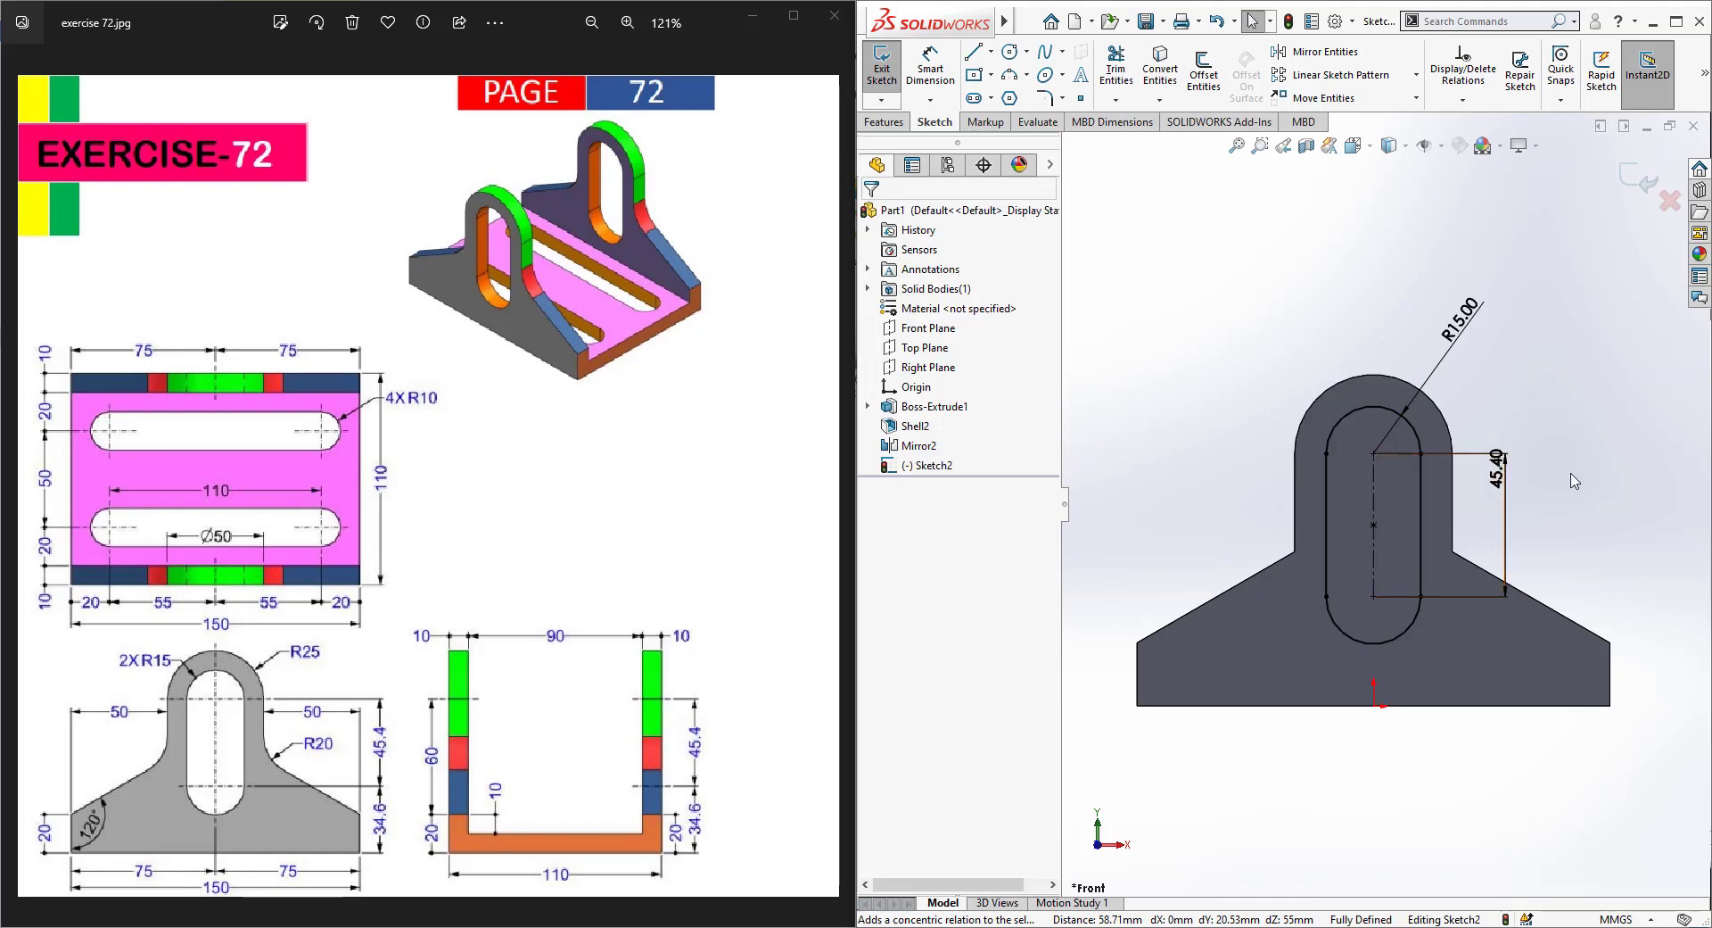
Step: Exit the sketch and cut-extrude the slot through the front upright in the reversed direction with the Up To Next end condition
{"action": "key", "text": "ctrl+7"}
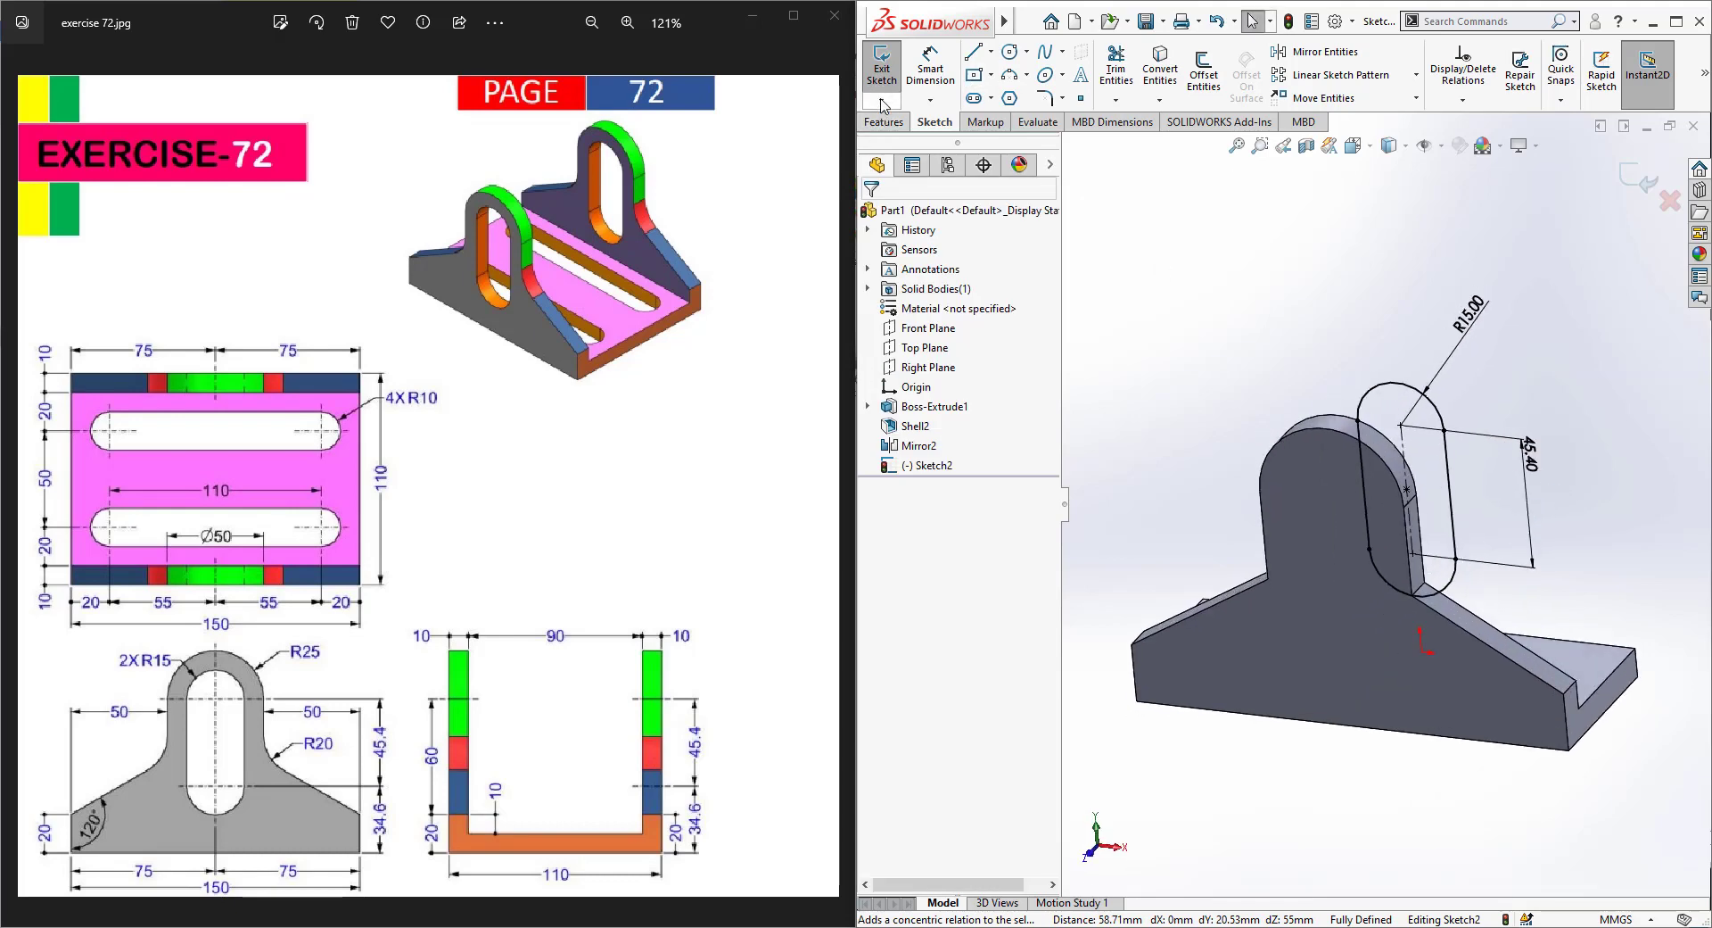
{"action": "left_click", "coordinate": [882, 102]}
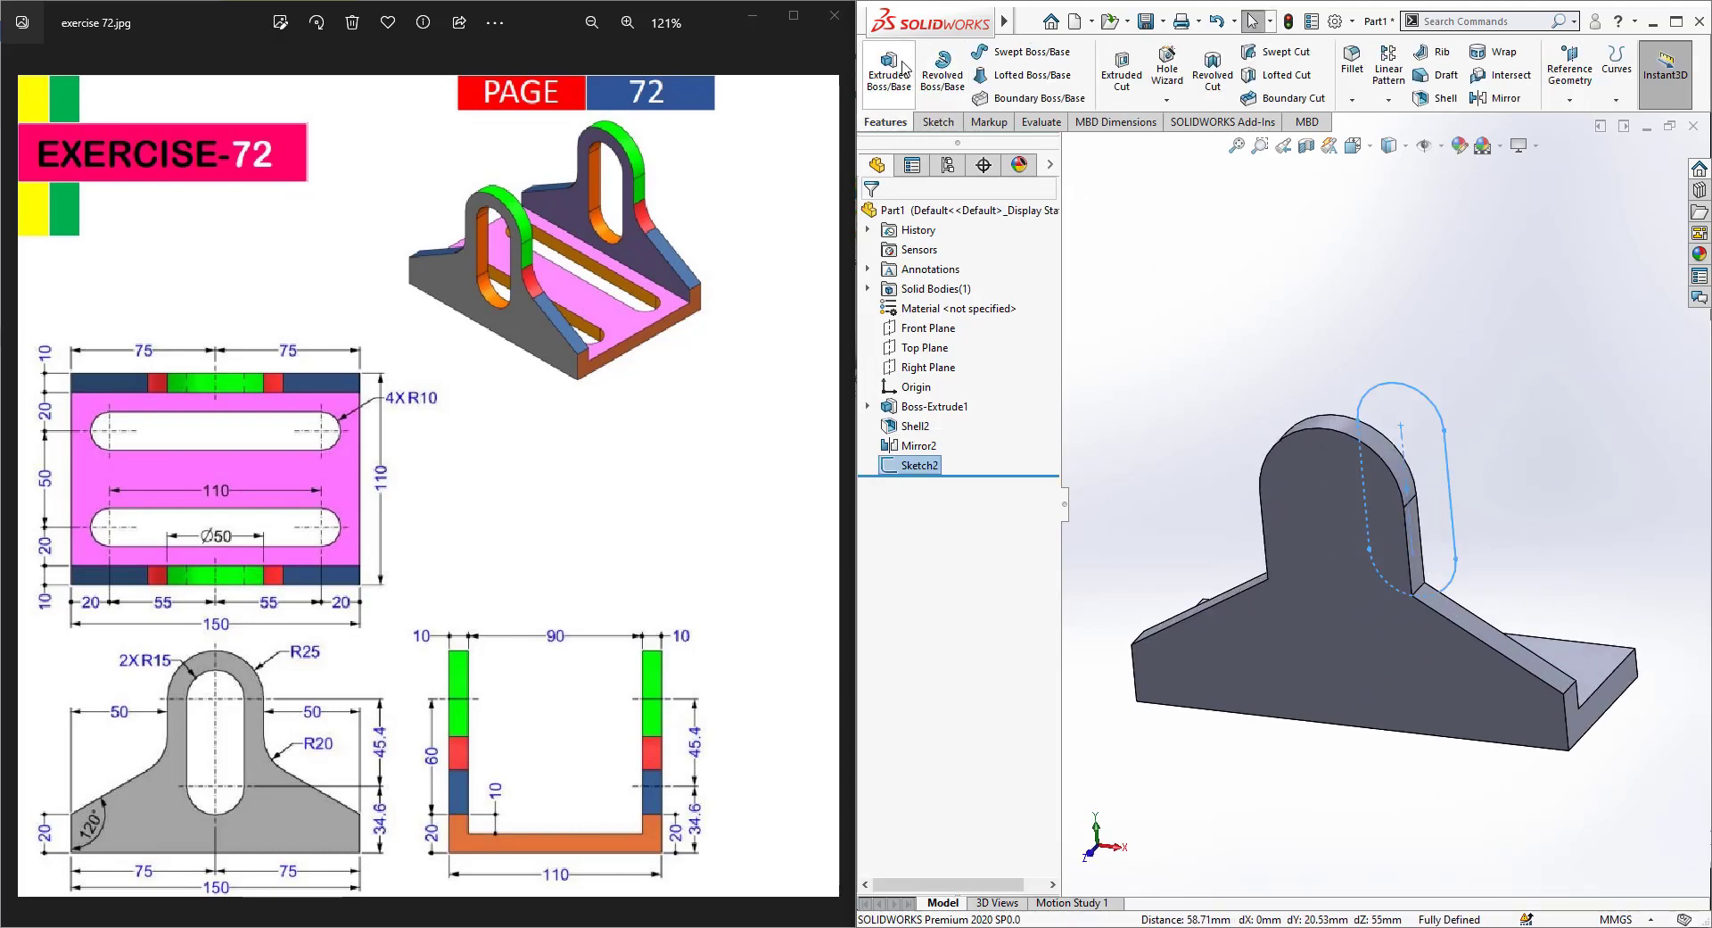
{"action": "left_click", "coordinate": [905, 67]}
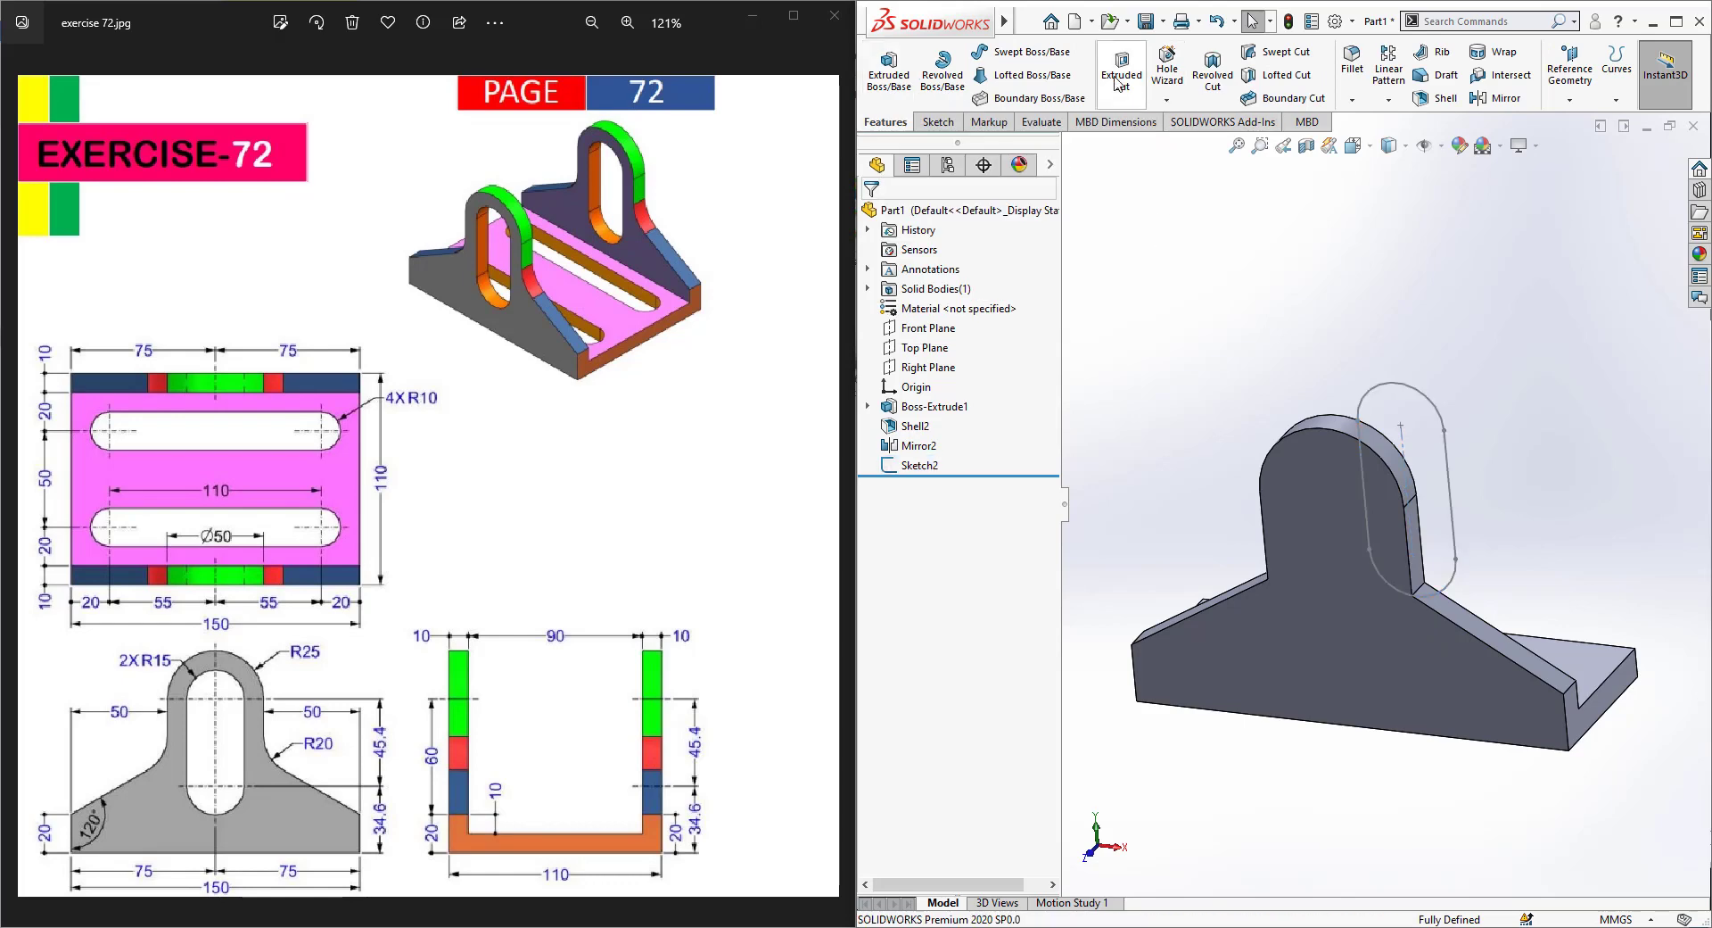
{"action": "left_click", "coordinate": [1438, 415]}
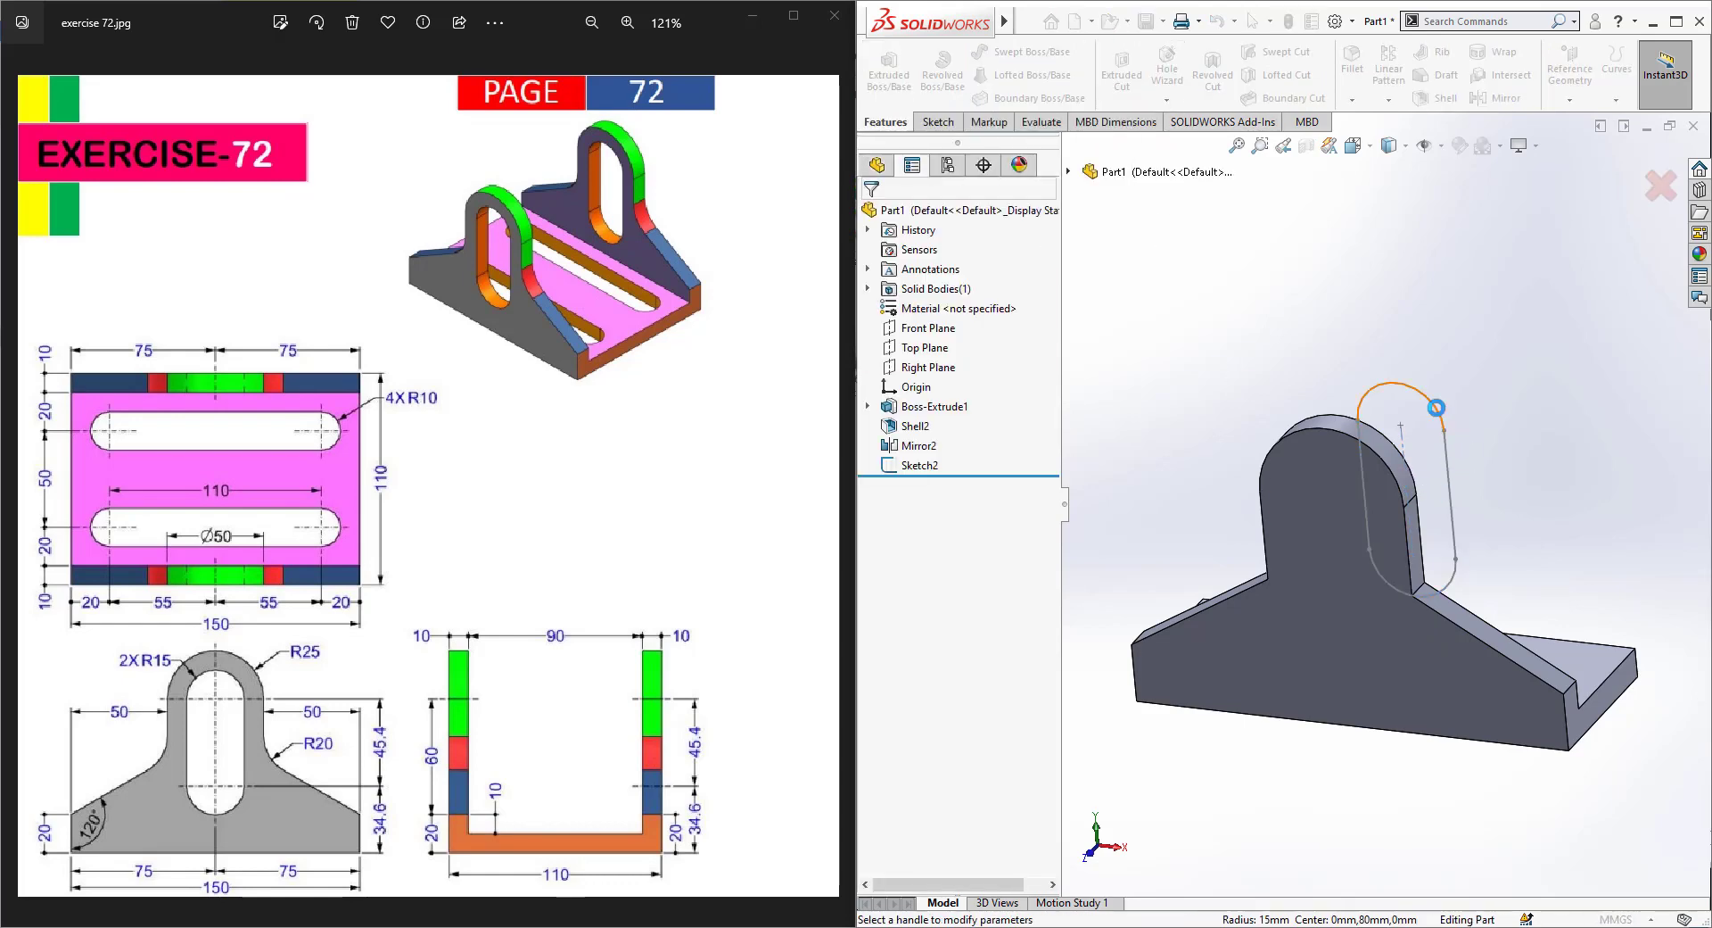
{"action": "left_click", "coordinate": [875, 321]}
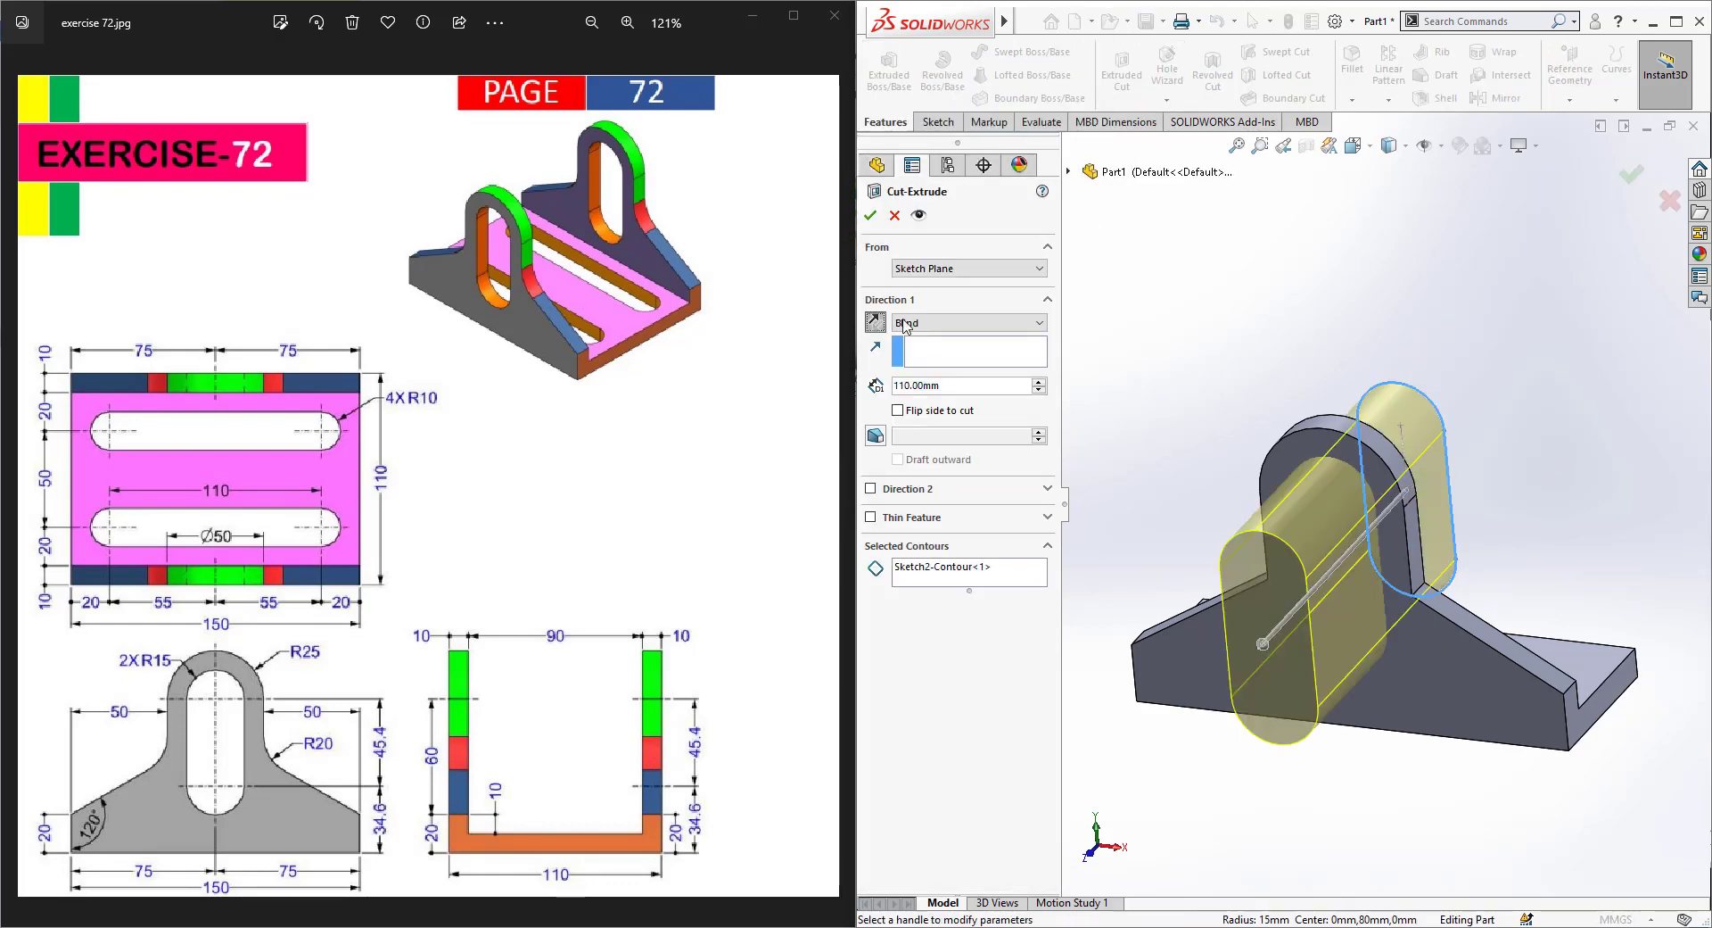
{"action": "left_click", "coordinate": [954, 323]}
{"action": "left_click", "coordinate": [950, 374]}
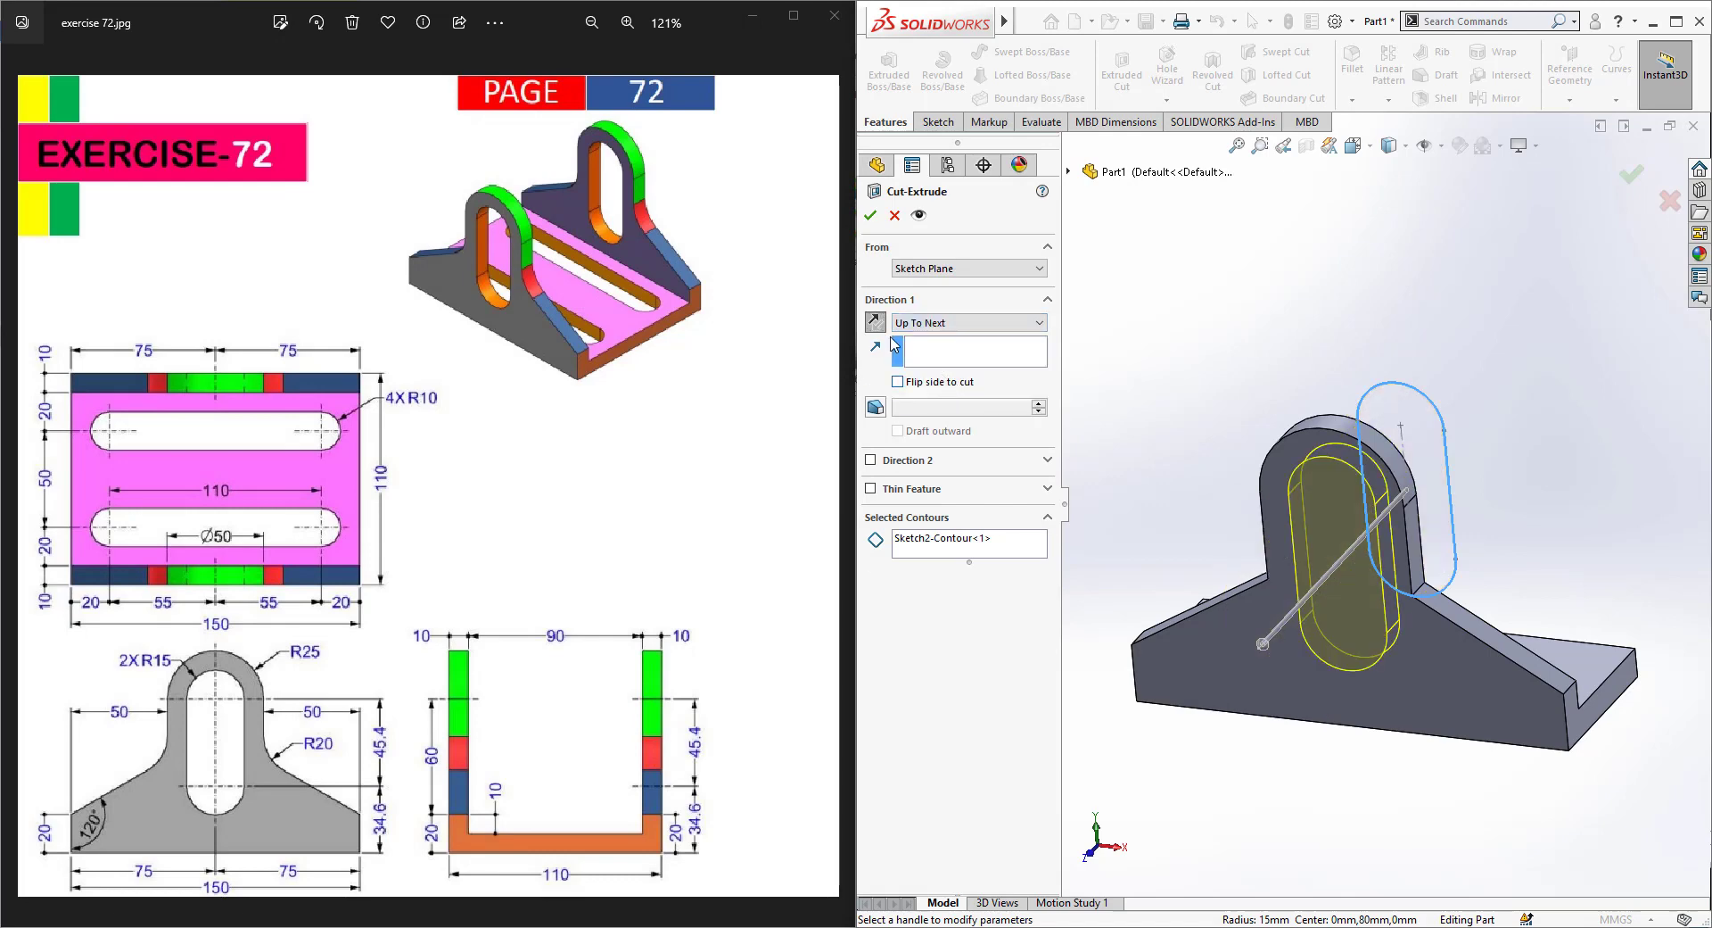
{"action": "left_click", "coordinate": [869, 215]}
{"action": "middle_click_drag", "start_coordinate": [1267, 499], "coordinate": [1093, 228]}
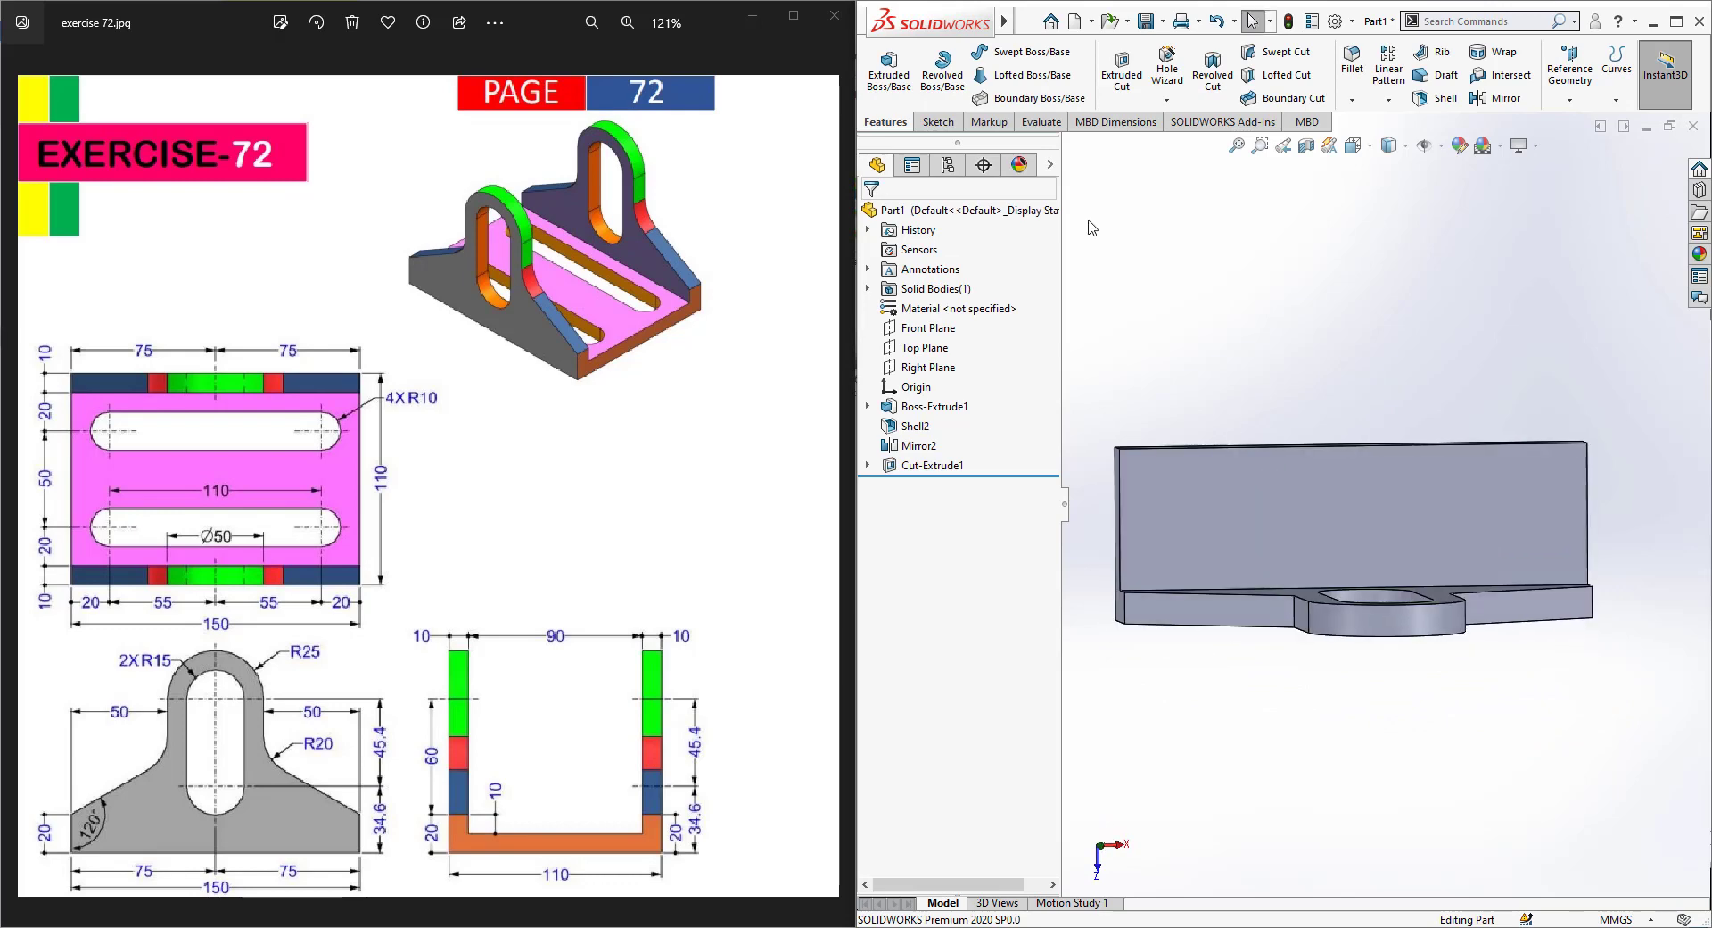
Step: Sketch a horizontal straight slot on the Top Plane across the base, about 112 mm between centers and 14 mm wide
{"action": "left_click", "coordinate": [932, 346]}
{"action": "left_click", "coordinate": [943, 319]}
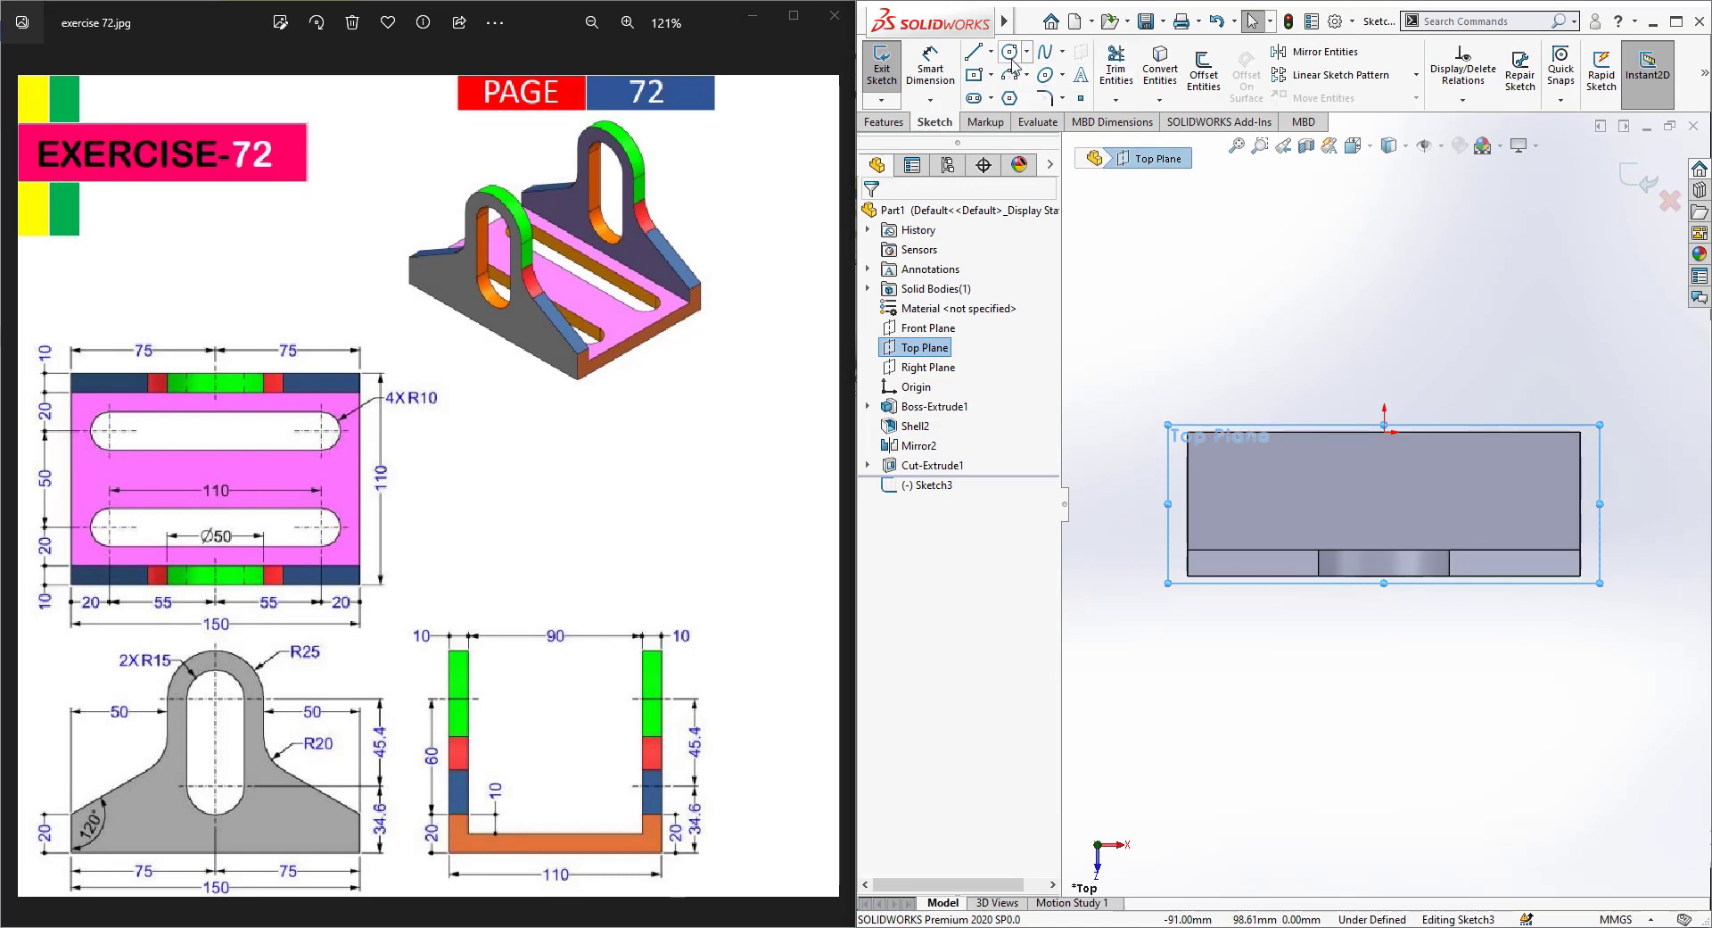
{"action": "left_click", "coordinate": [975, 98]}
{"action": "left_click", "coordinate": [1235, 503]}
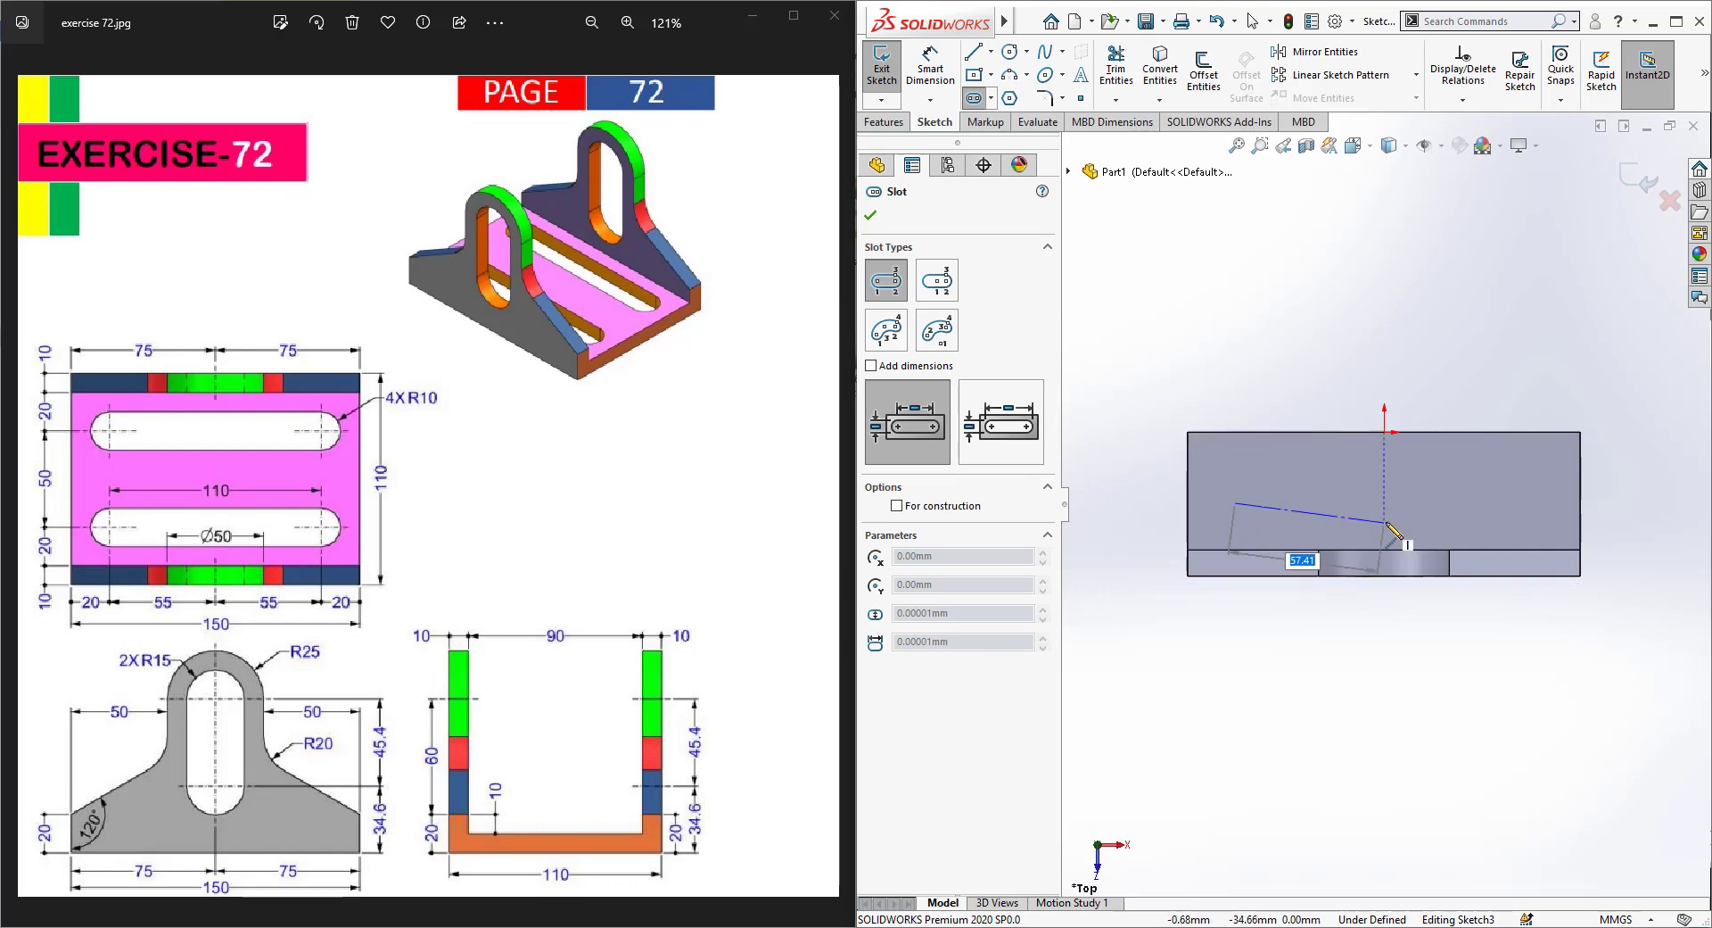
{"action": "left_click", "coordinate": [1528, 504]}
{"action": "left_click", "coordinate": [1536, 492]}
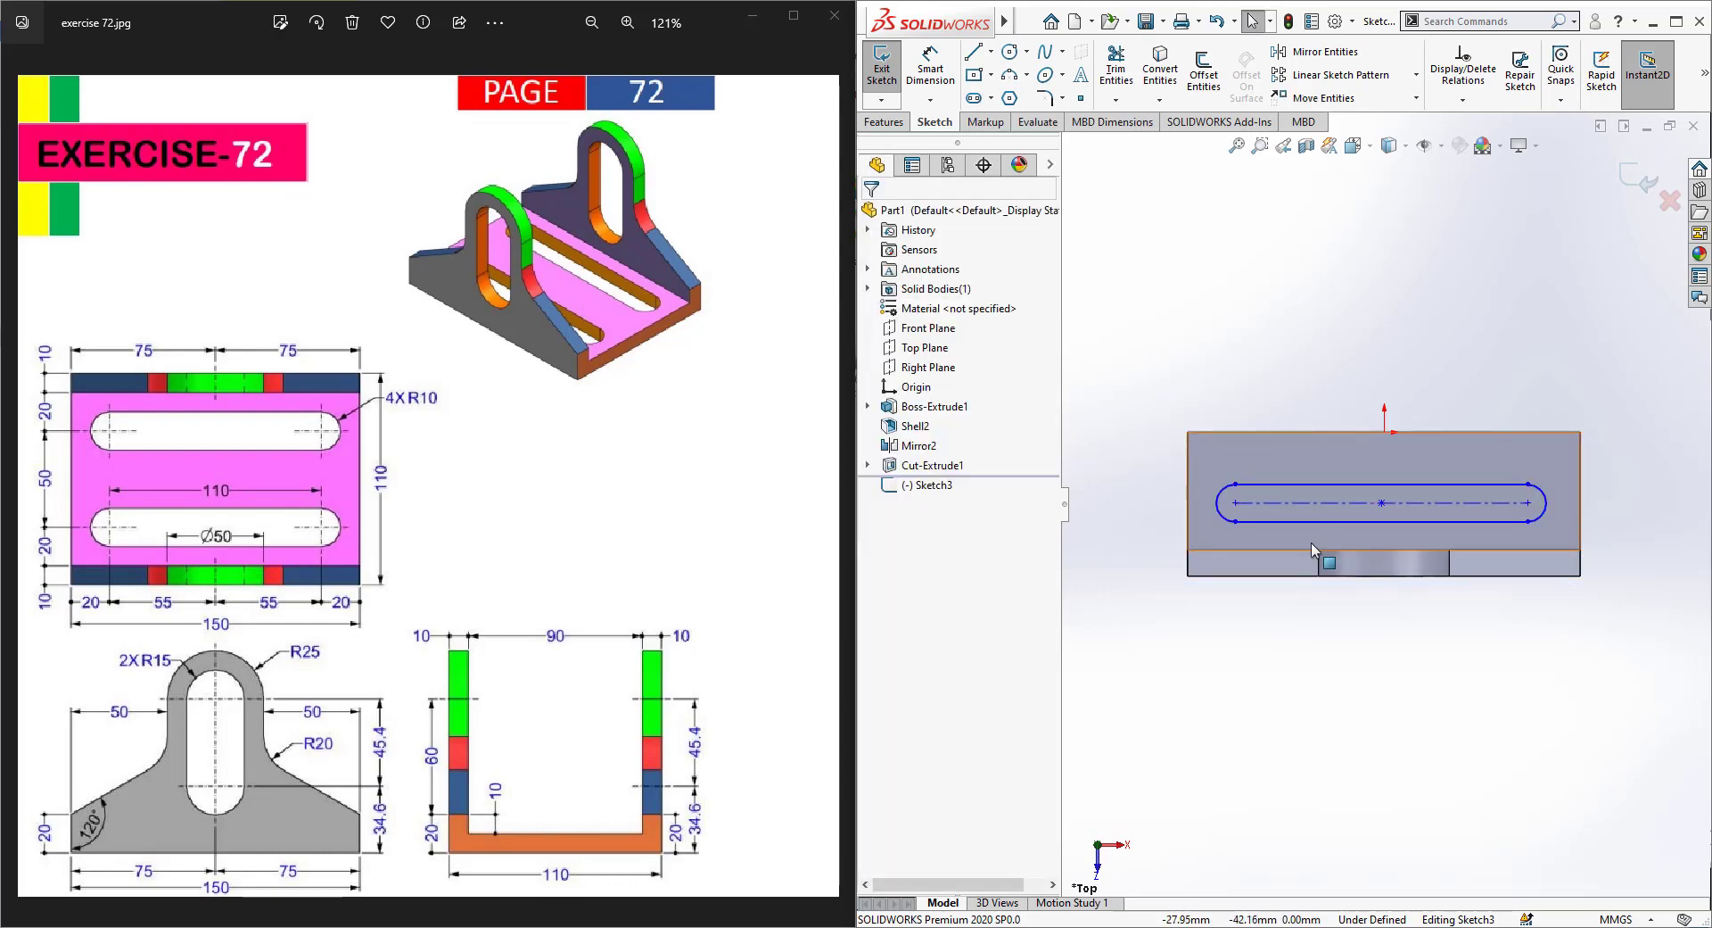
Step: Dimension the base slot's end radius as 10 mm and its center-to-center distance as 110 mm
{"action": "key", "text": "d"}
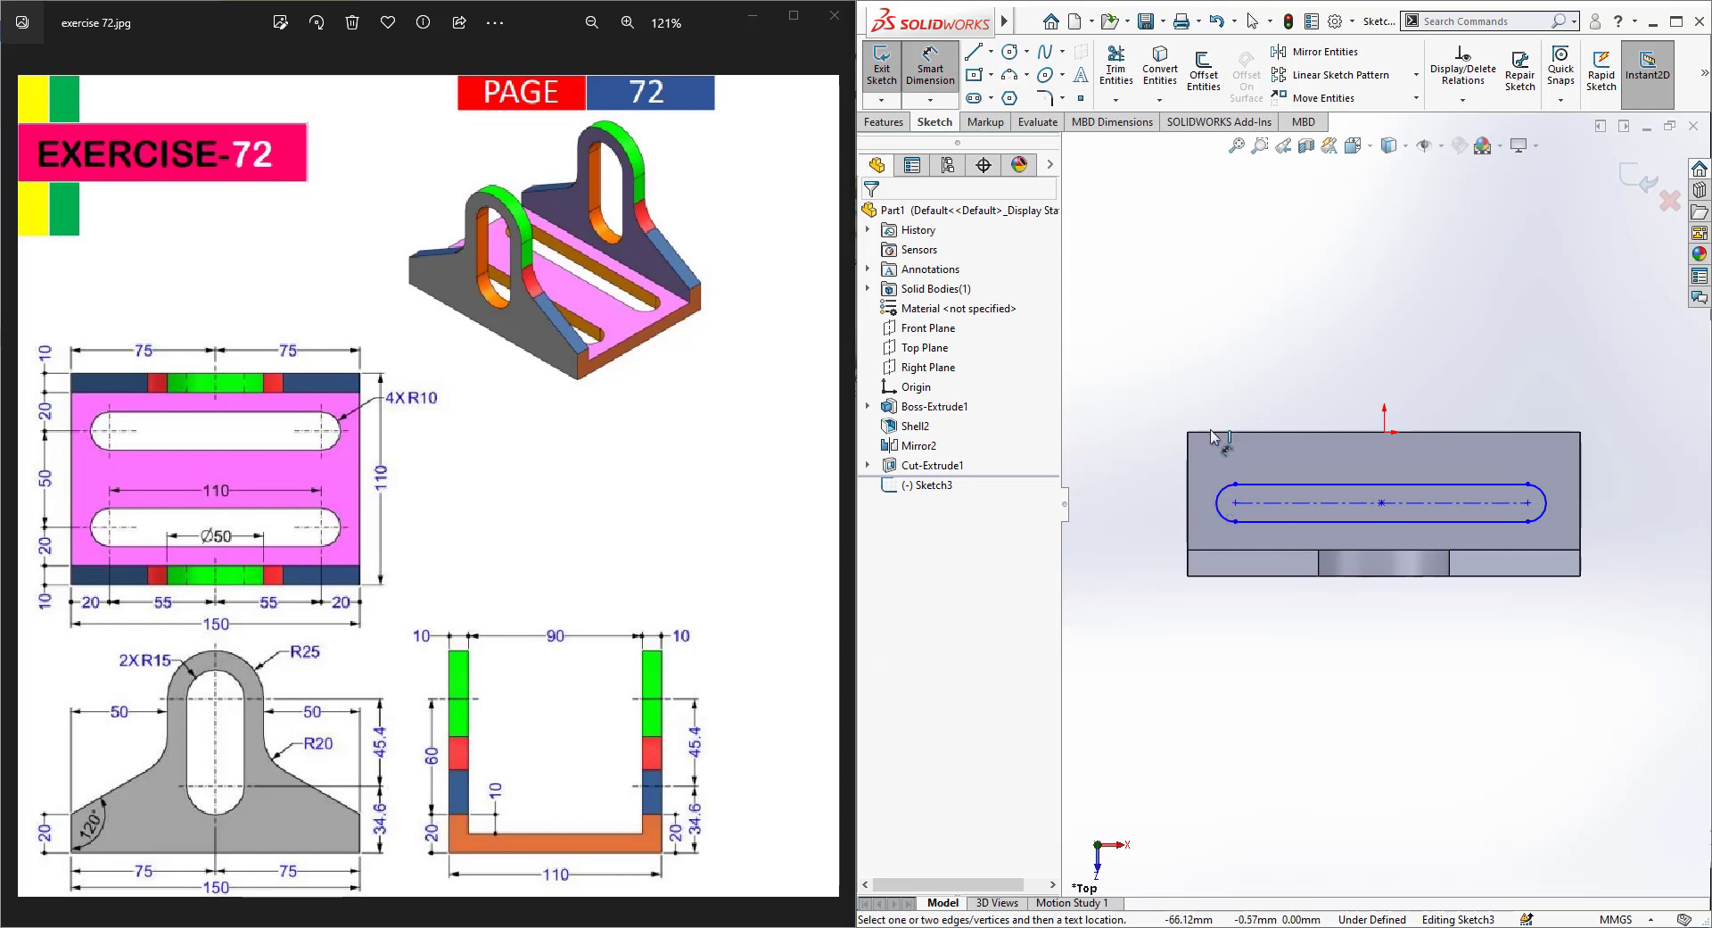
{"action": "left_click", "coordinate": [1222, 492]}
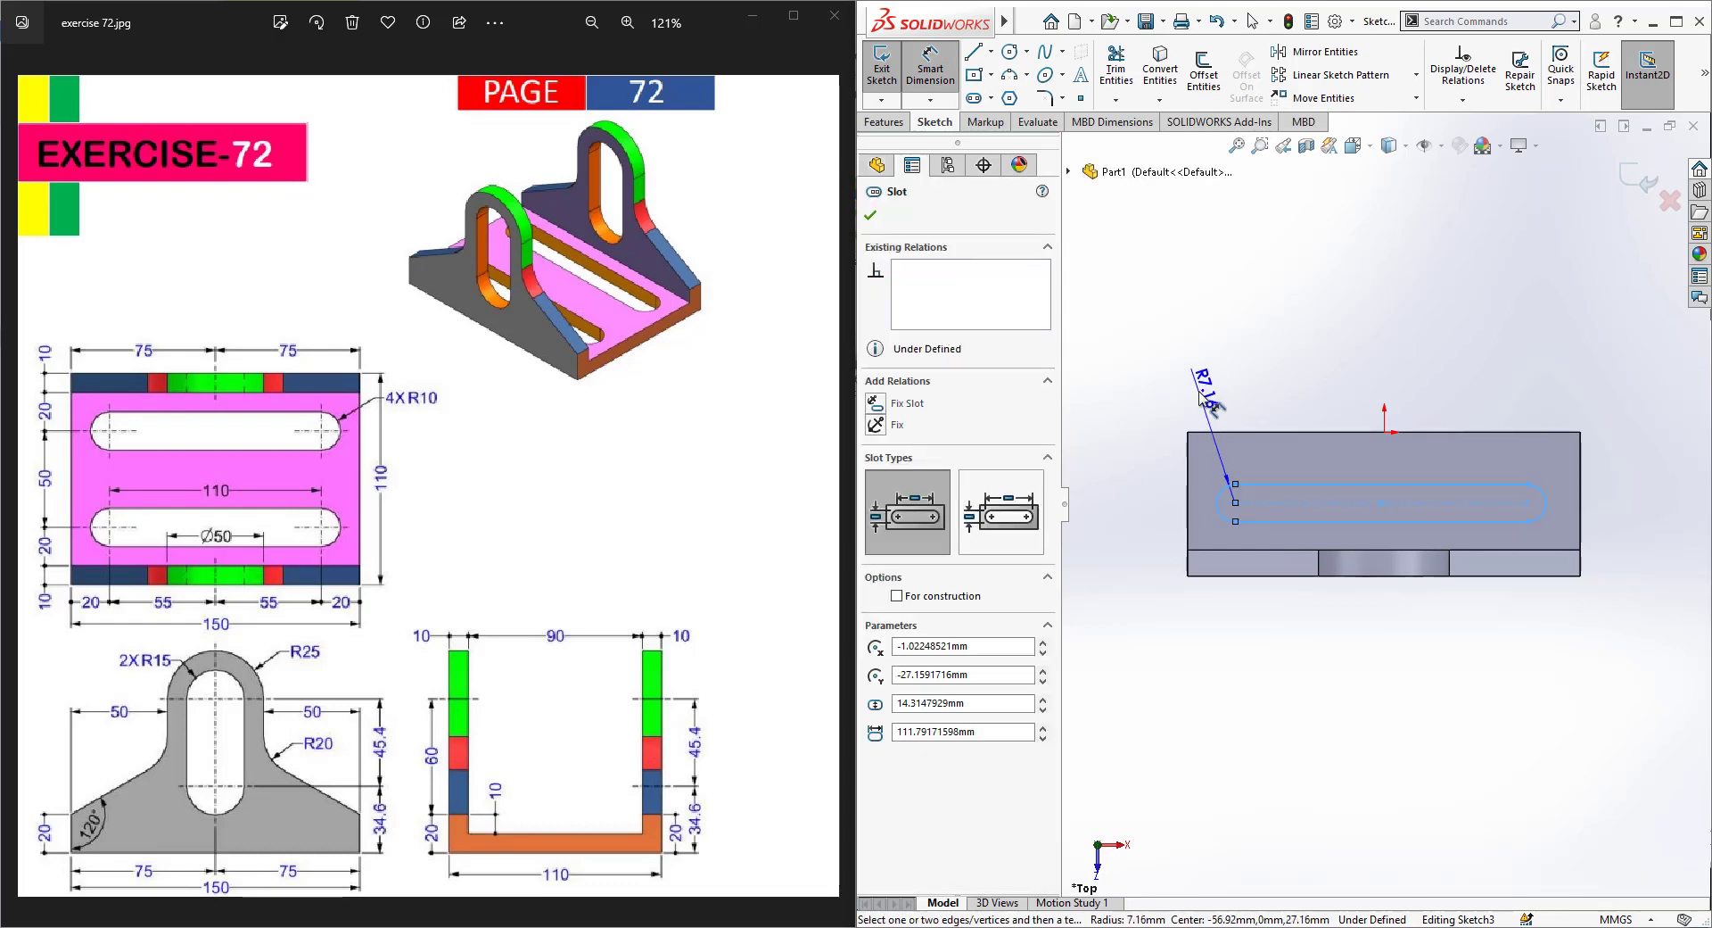
{"action": "left_click", "coordinate": [1202, 396]}
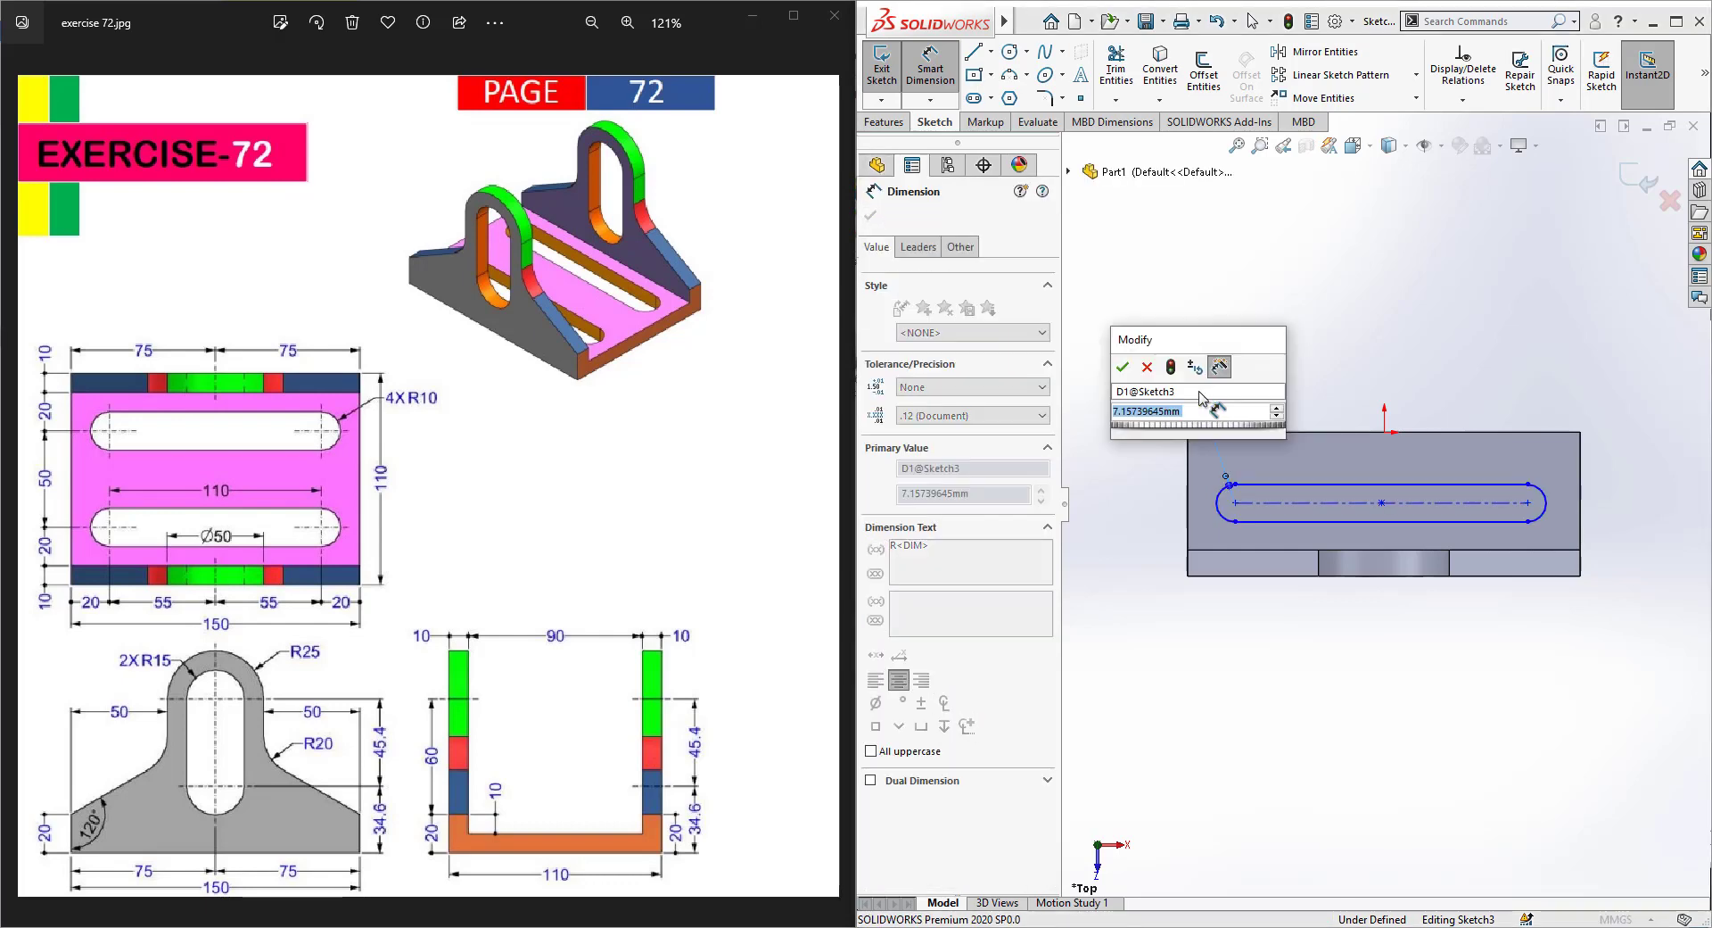
{"action": "type", "text": "10"}
{"action": "key", "text": "Return"}
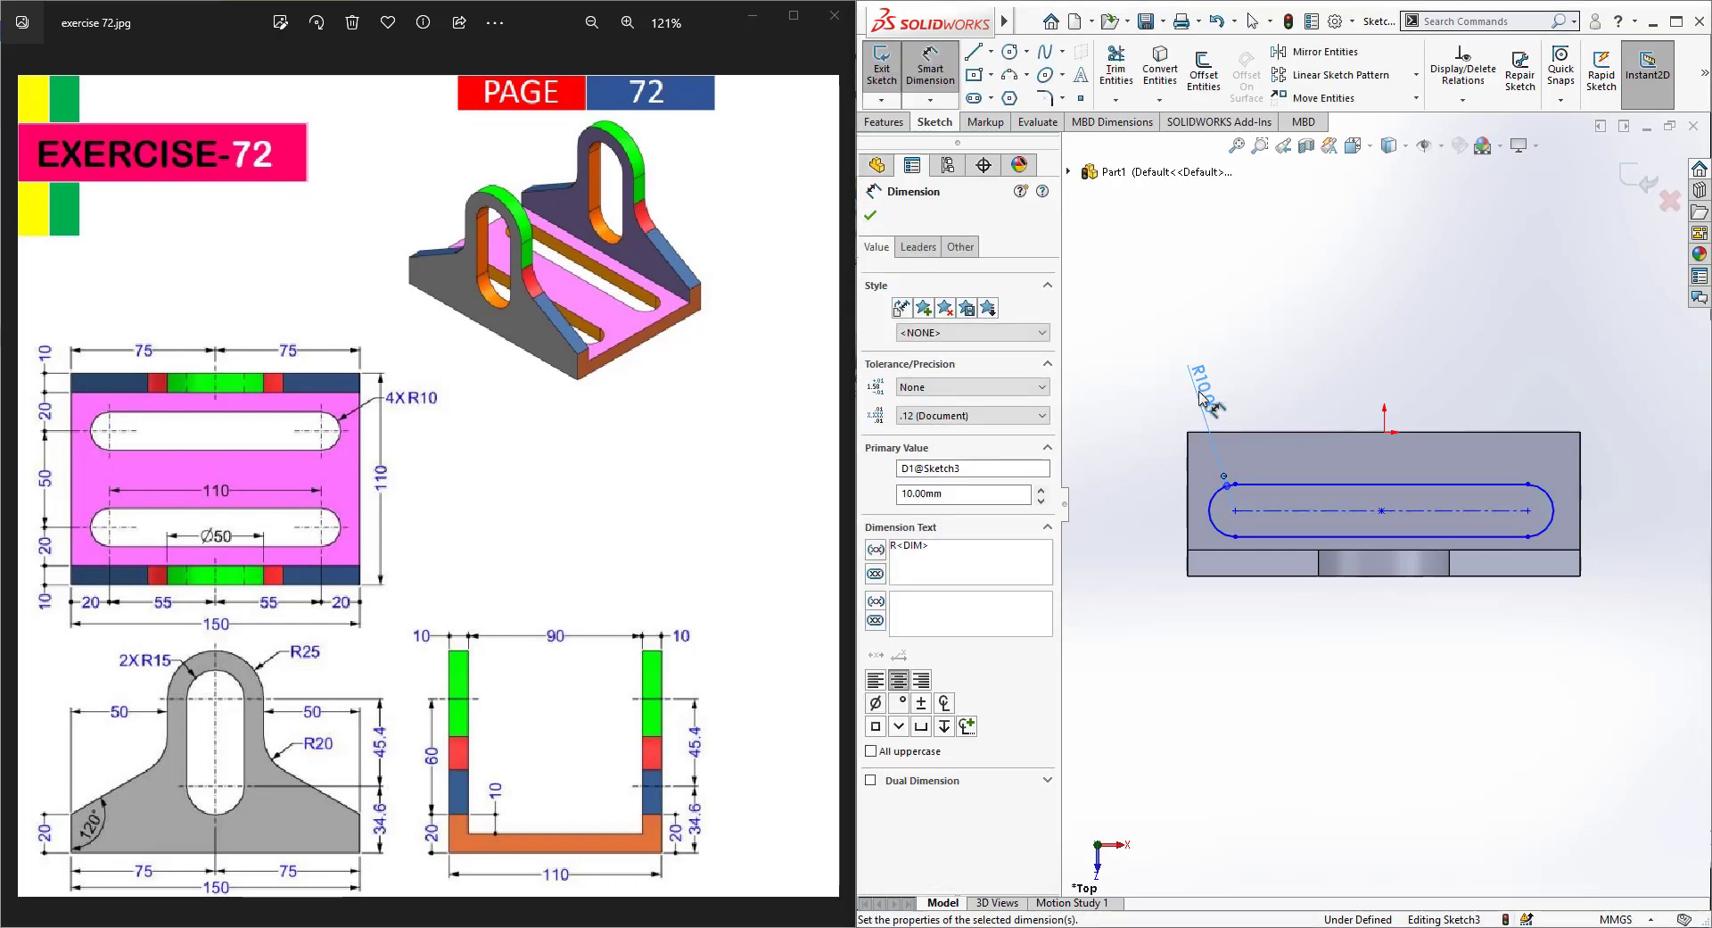
{"action": "left_click", "coordinate": [1364, 511]}
{"action": "left_click", "coordinate": [1359, 369]}
{"action": "type", "text": "110"}
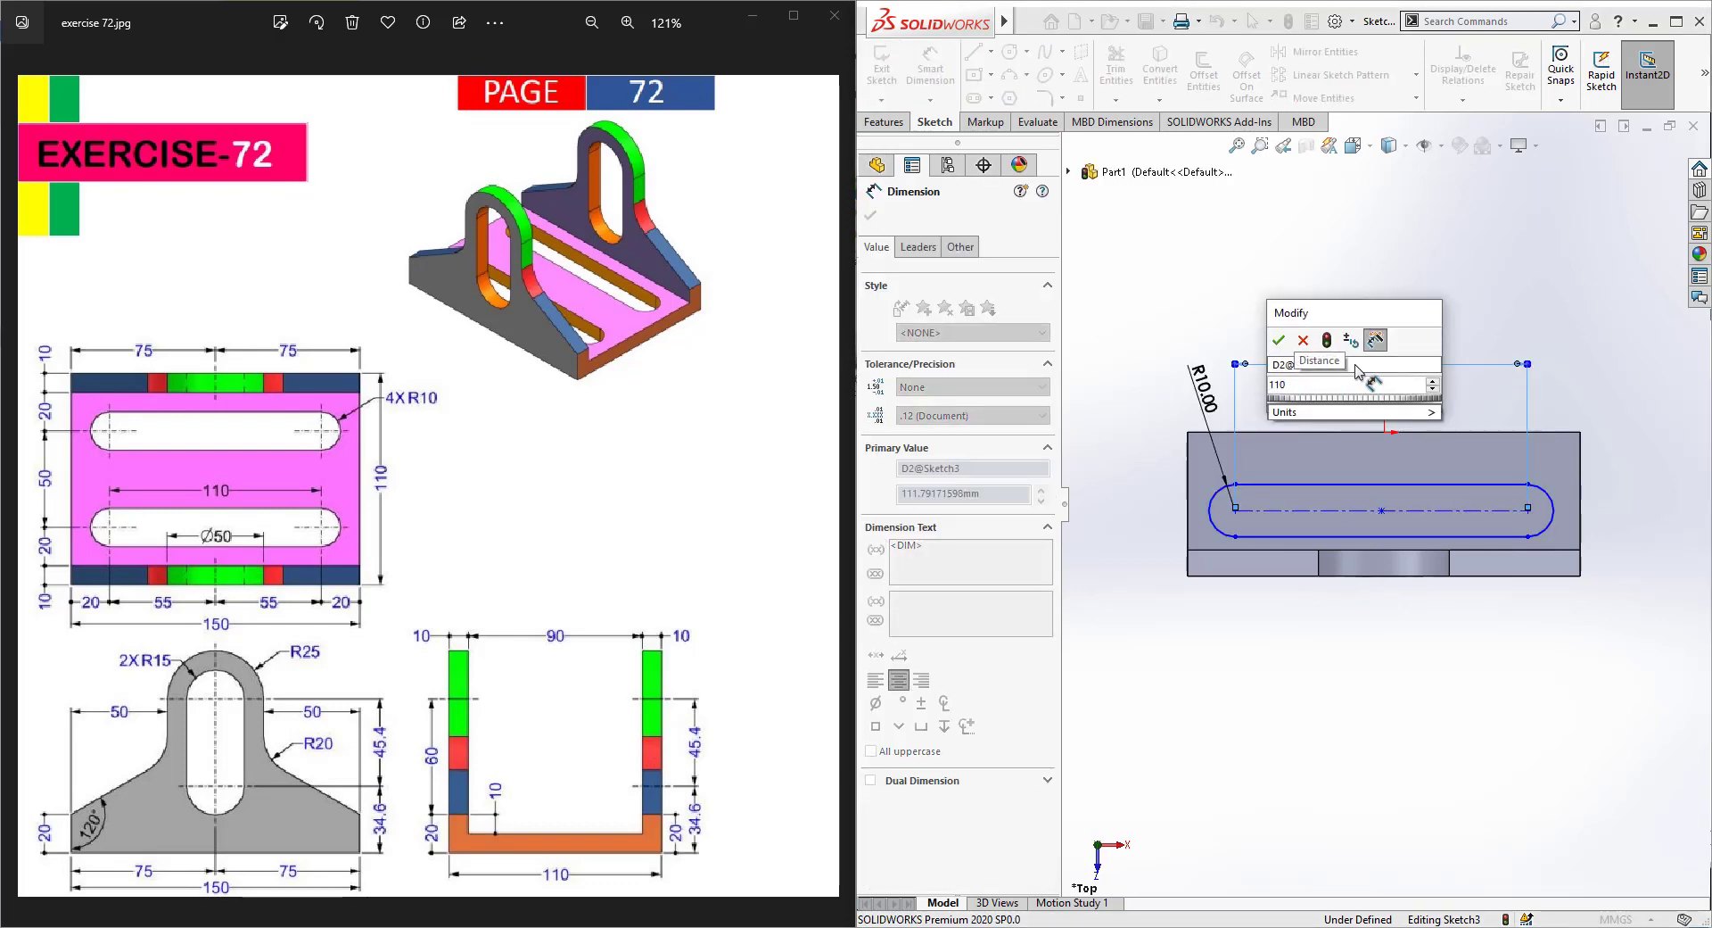
{"action": "key", "text": "Return"}
{"action": "key", "text": "Escape"}
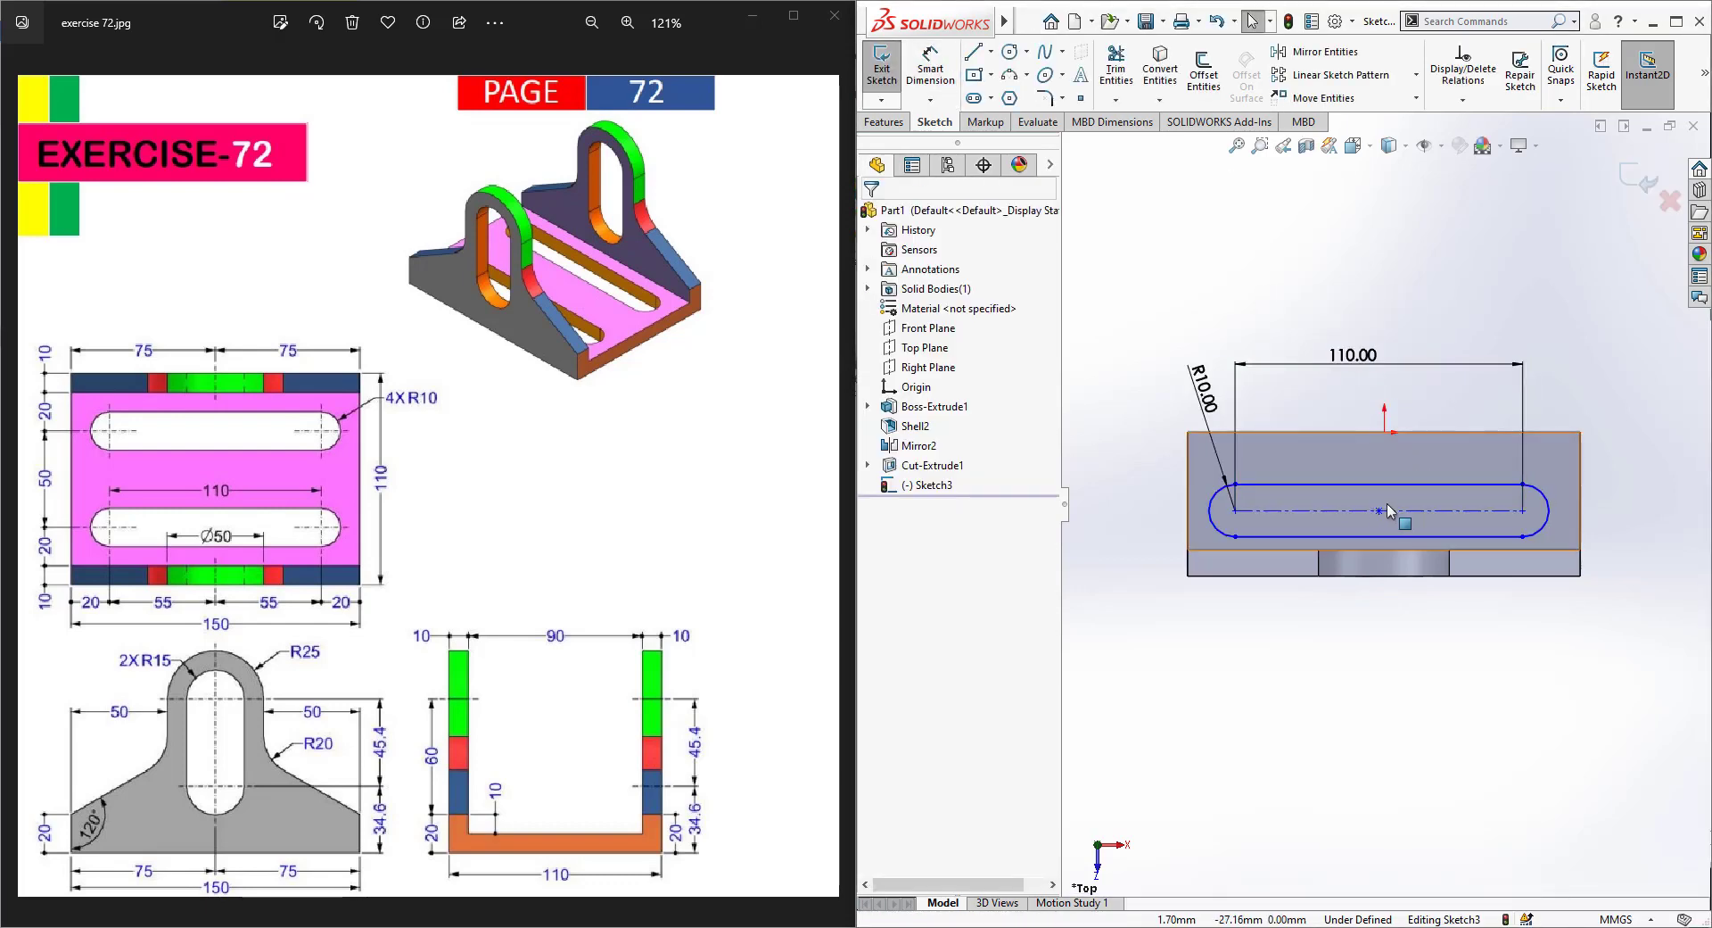
Step: Align the base slot's midpoint vertically with the origin
{"action": "left_click", "coordinate": [1380, 510]}
{"action": "left_click", "coordinate": [1385, 433], "text": "ctrl"}
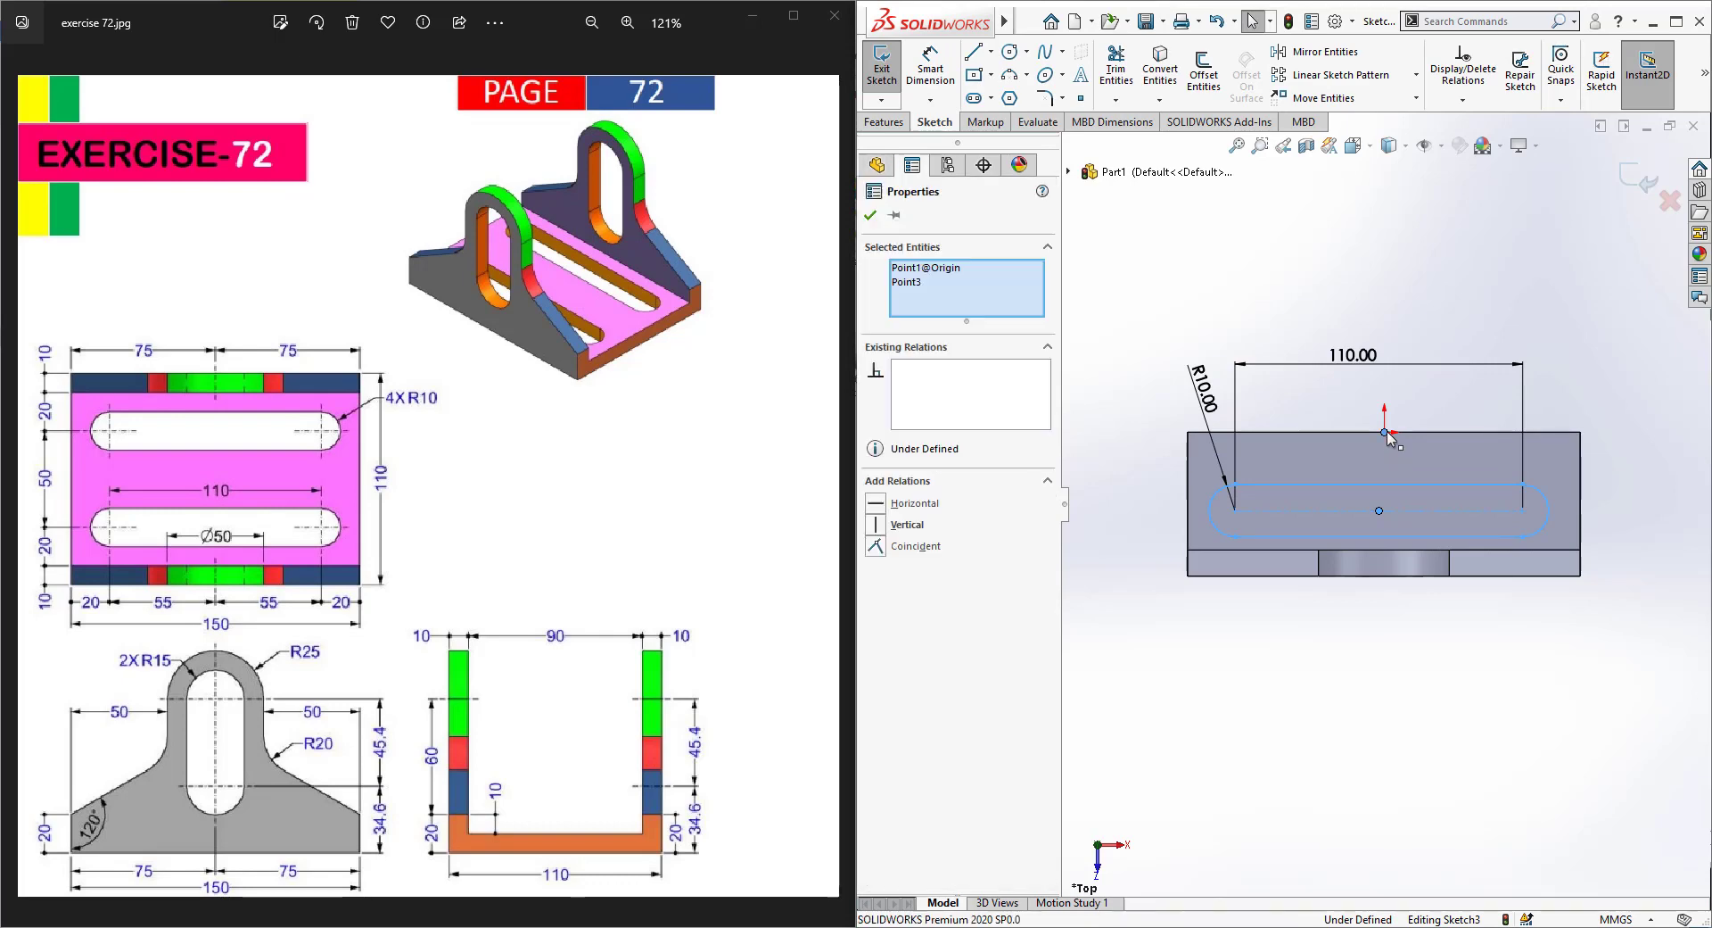
{"action": "left_click", "coordinate": [1554, 380]}
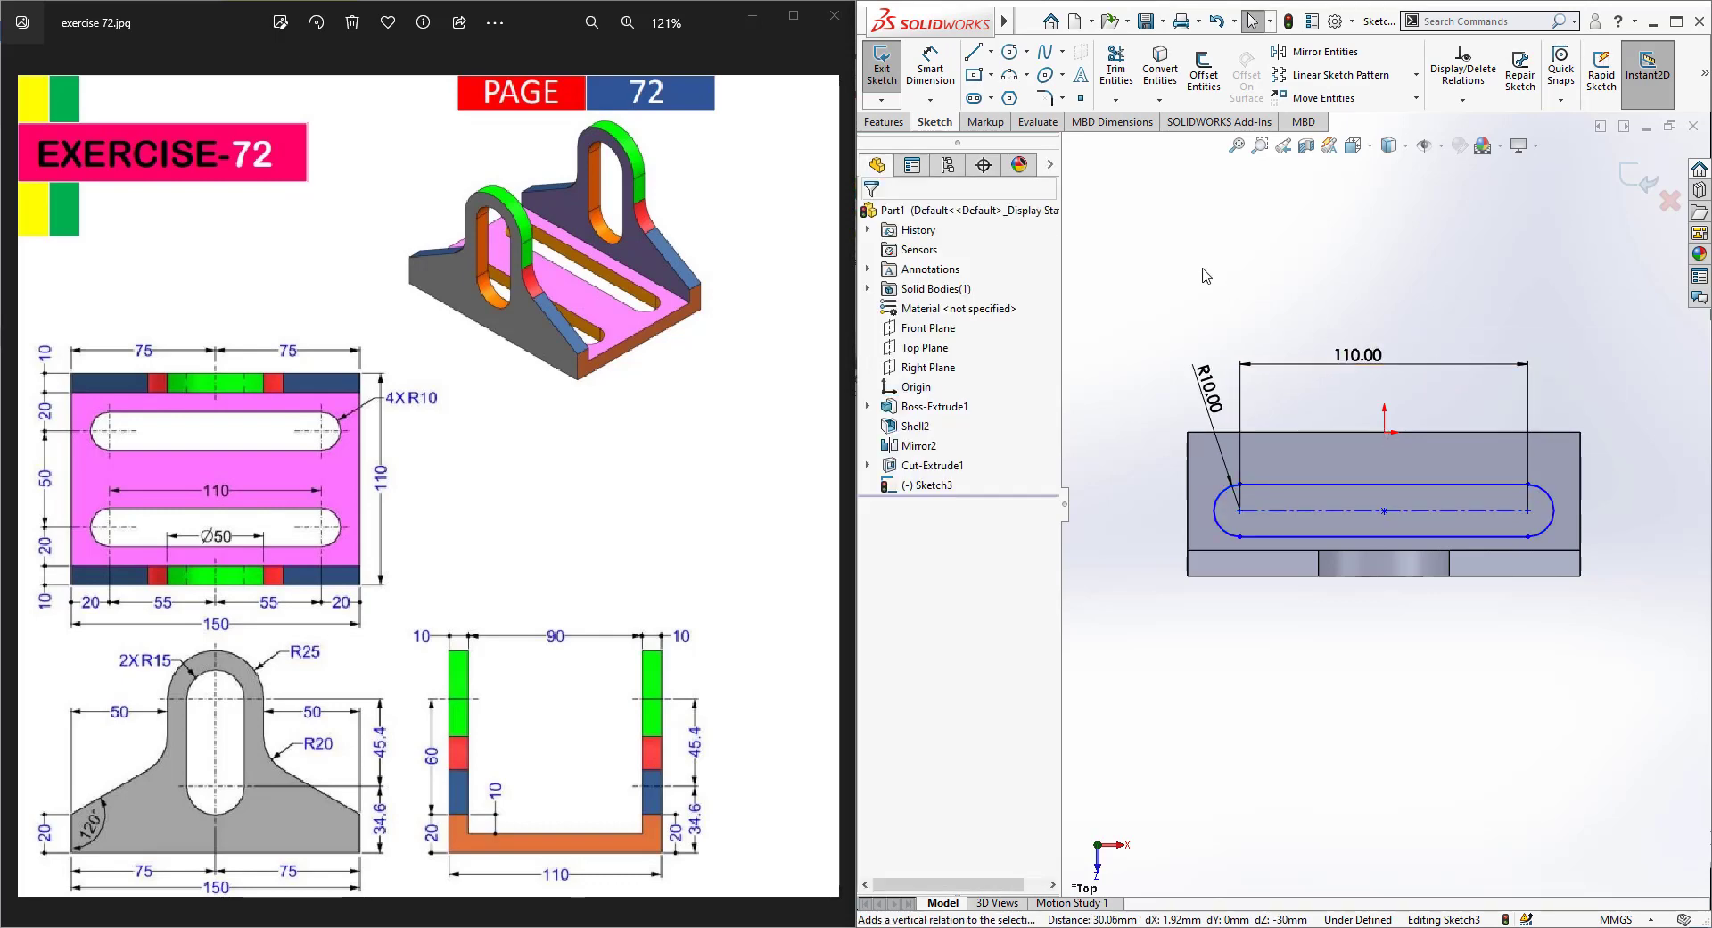
Step: Dimension the distance from the base slot's centerline to the origin as 25 mm
{"action": "left_click", "coordinate": [1430, 510]}
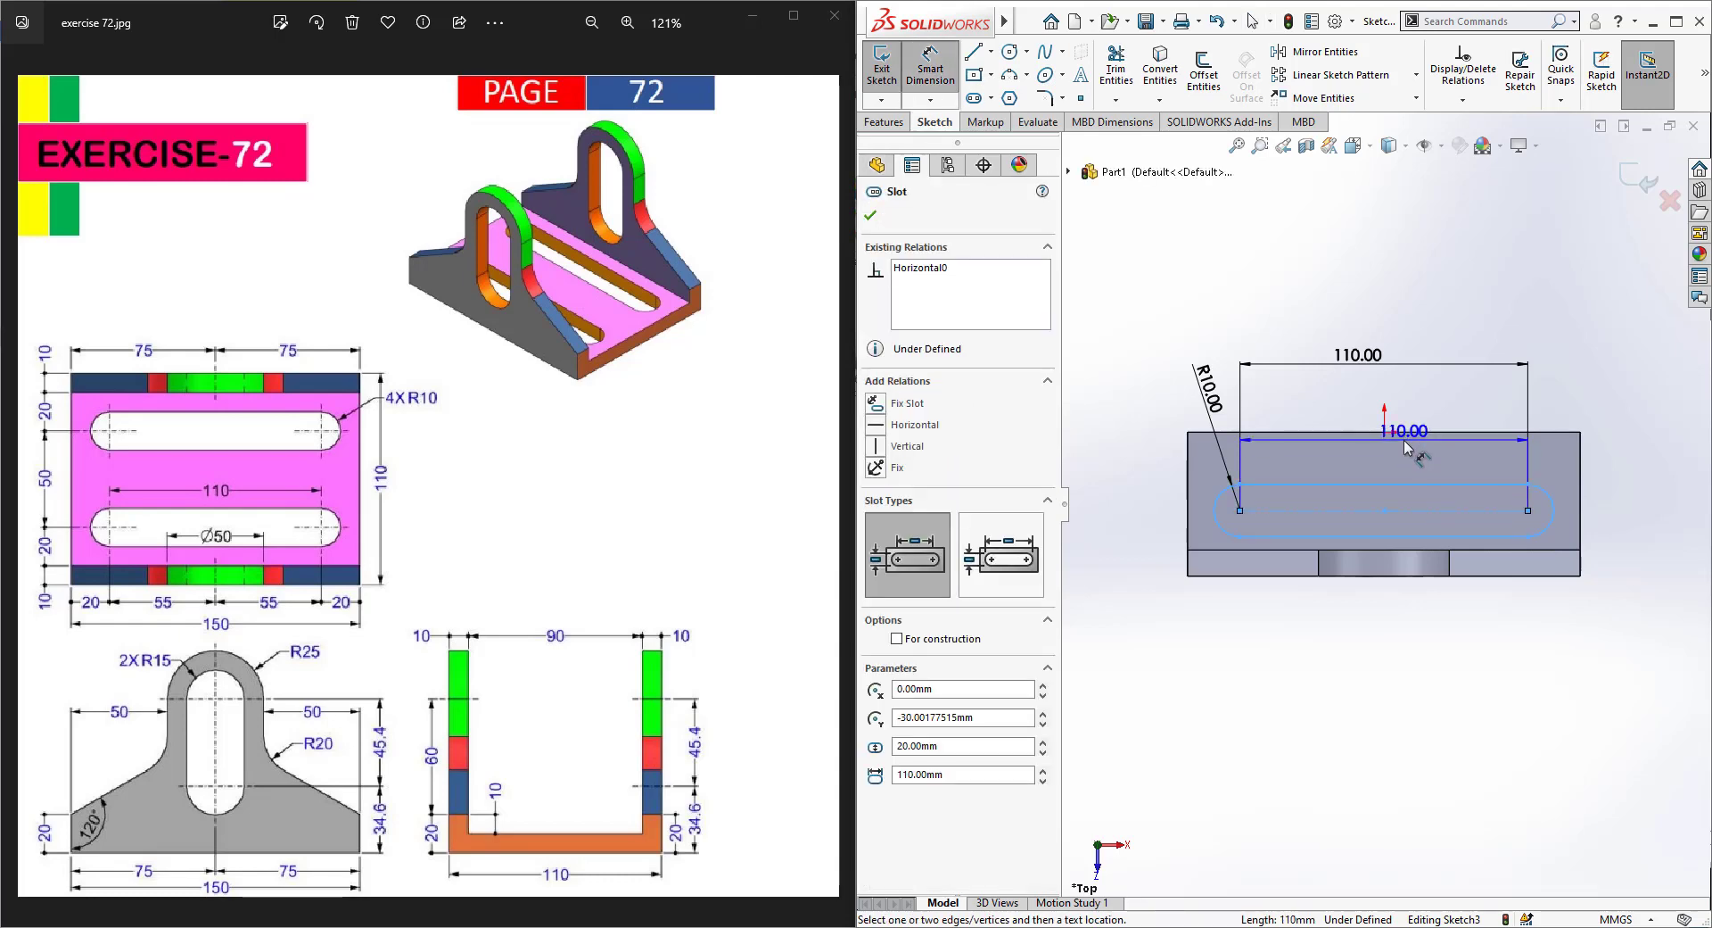
{"action": "left_click", "coordinate": [1384, 431]}
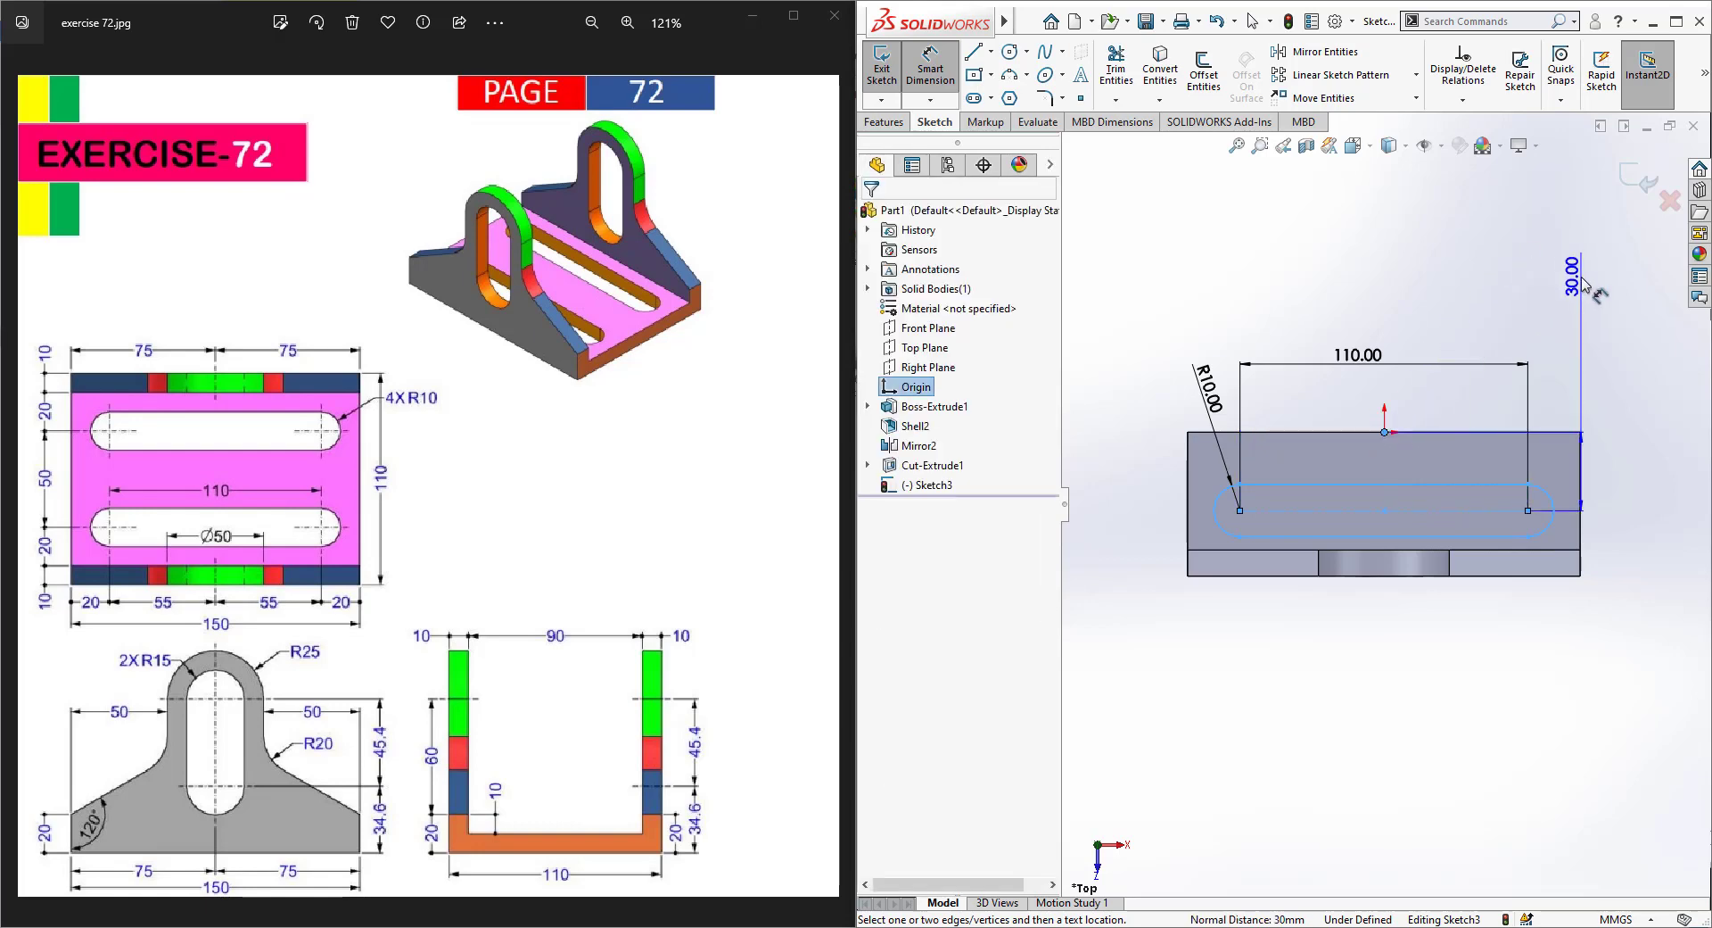
{"action": "left_click", "coordinate": [1588, 285]}
{"action": "type", "text": "25"}
{"action": "key", "text": "Return"}
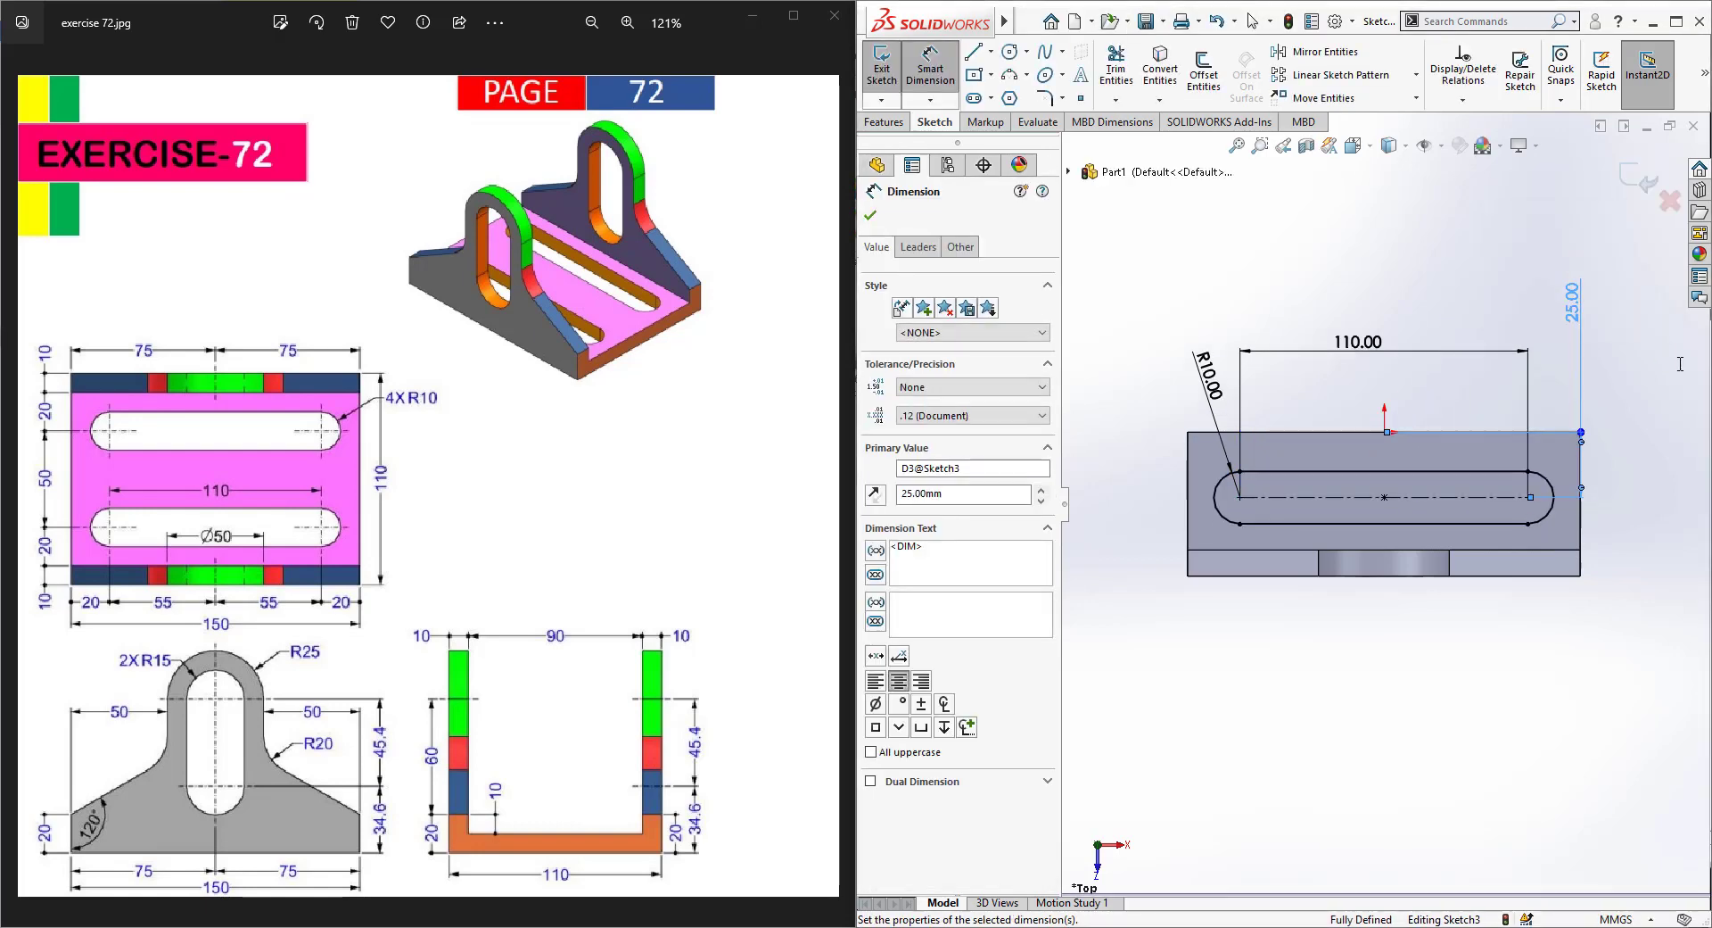
{"action": "key", "text": "Escape"}
Step: Exit the sketch and cut-extrude the slot through the base in the reversed direction with the Up To Next end condition
{"action": "left_click", "coordinate": [883, 73]}
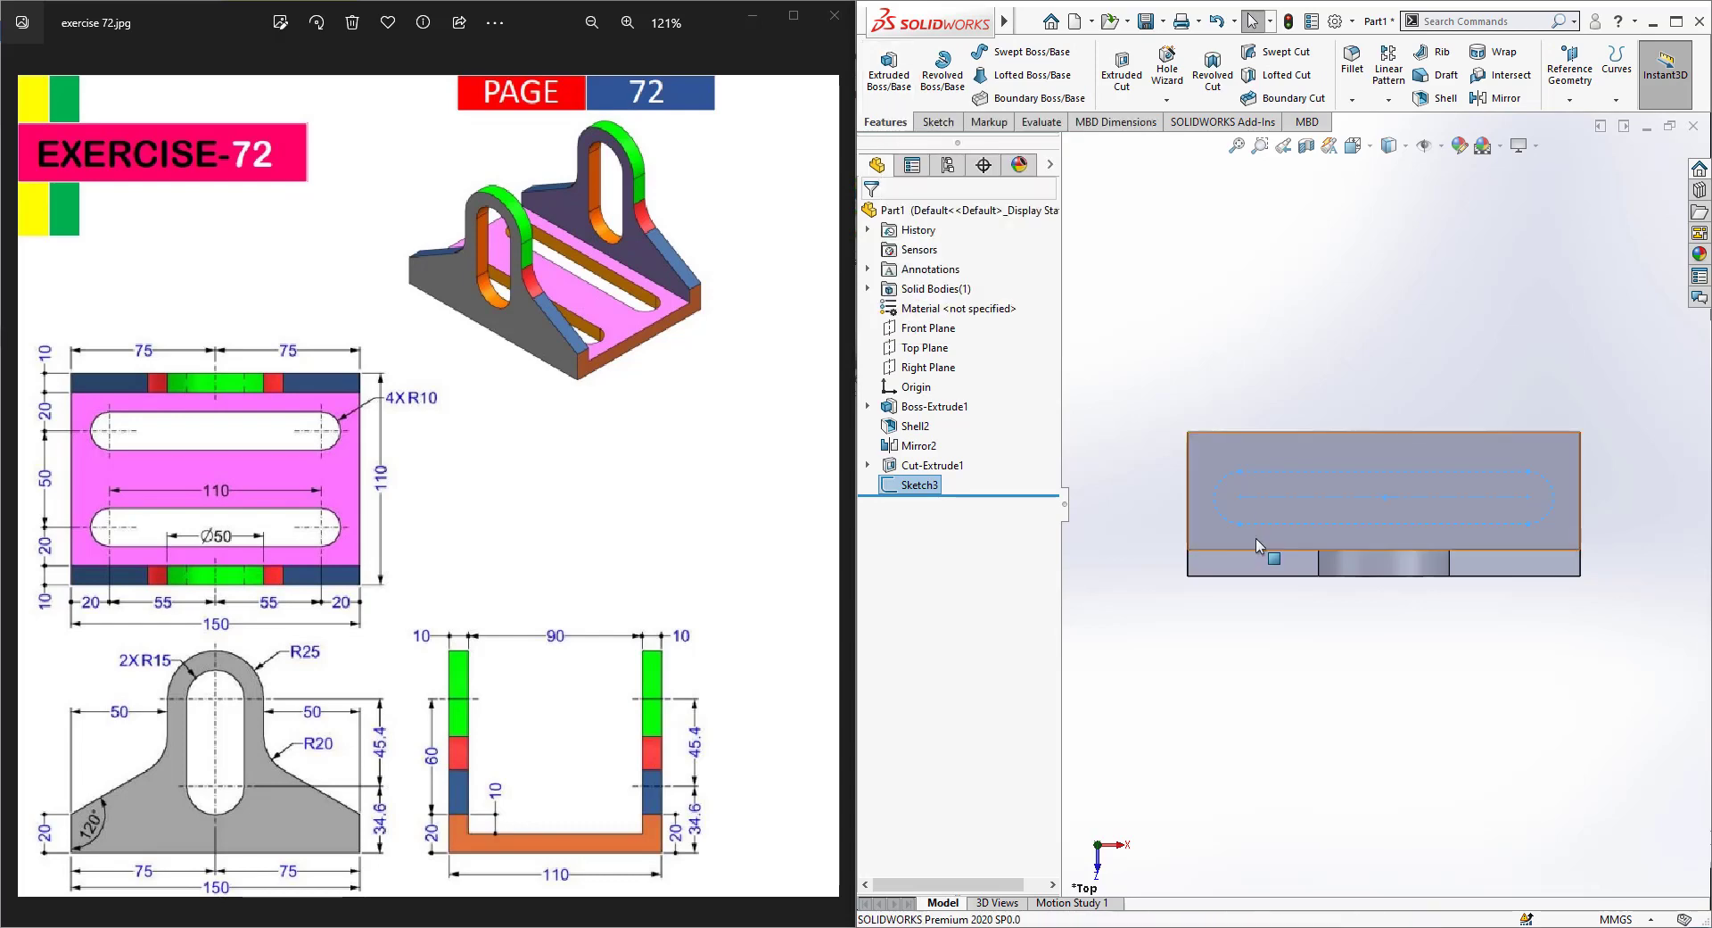
{"action": "middle_click_drag", "start_coordinate": [1266, 550], "coordinate": [1246, 416]}
{"action": "left_click", "coordinate": [1131, 80]}
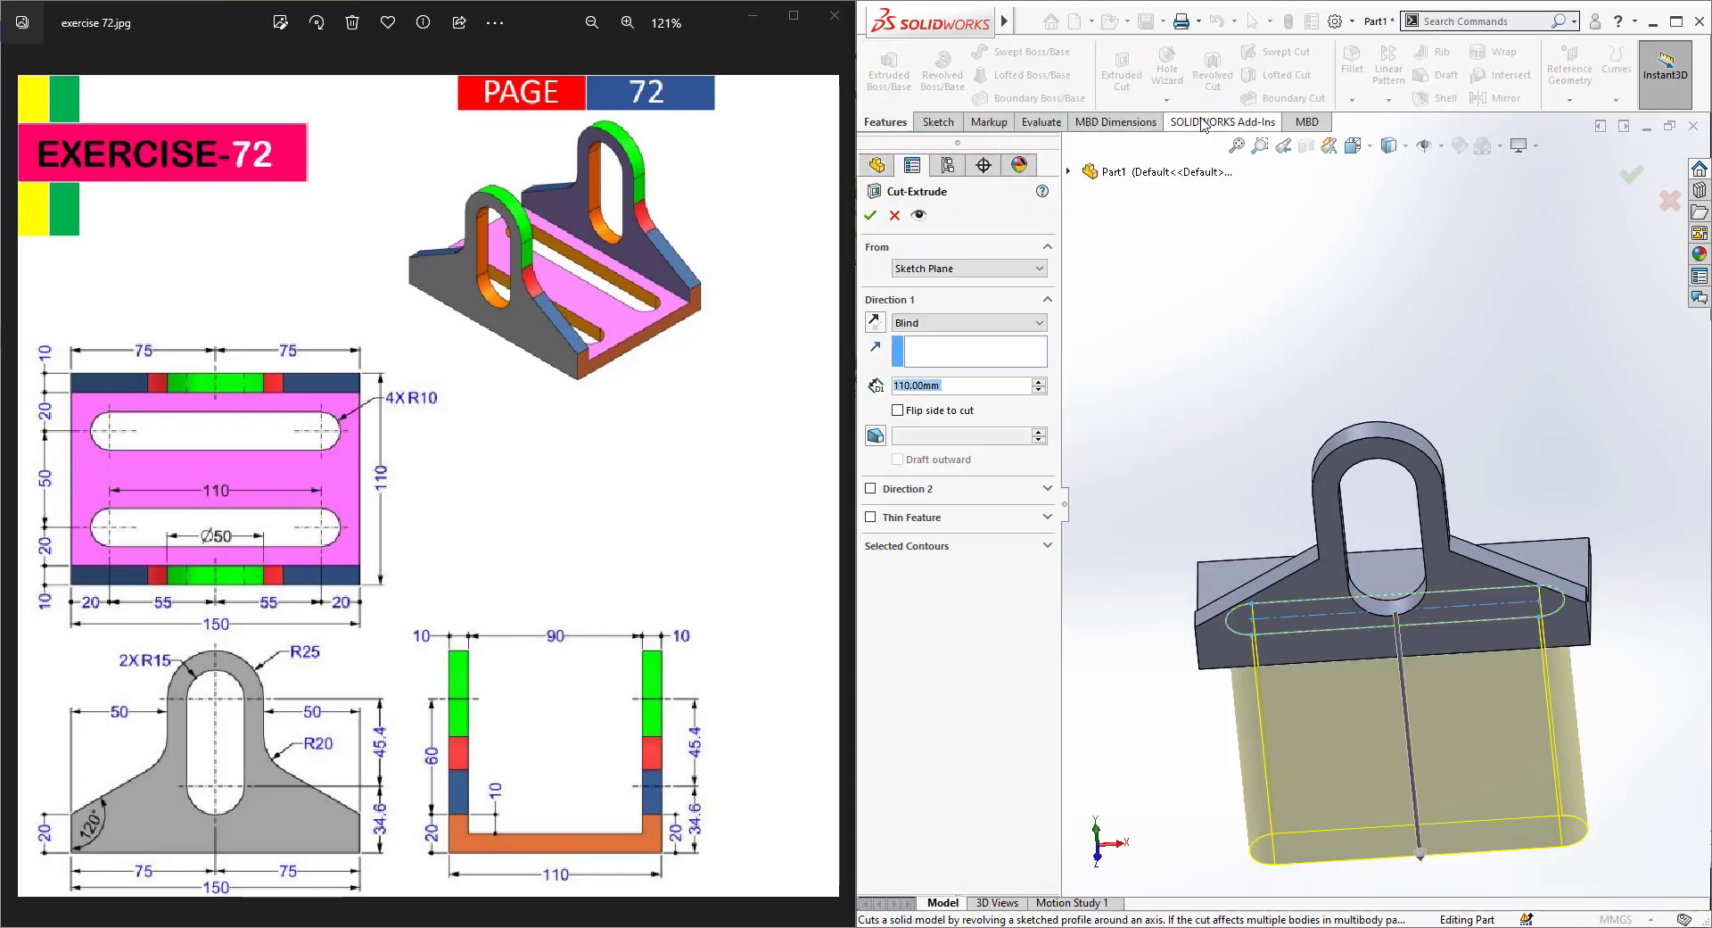
{"action": "left_click", "coordinate": [875, 326]}
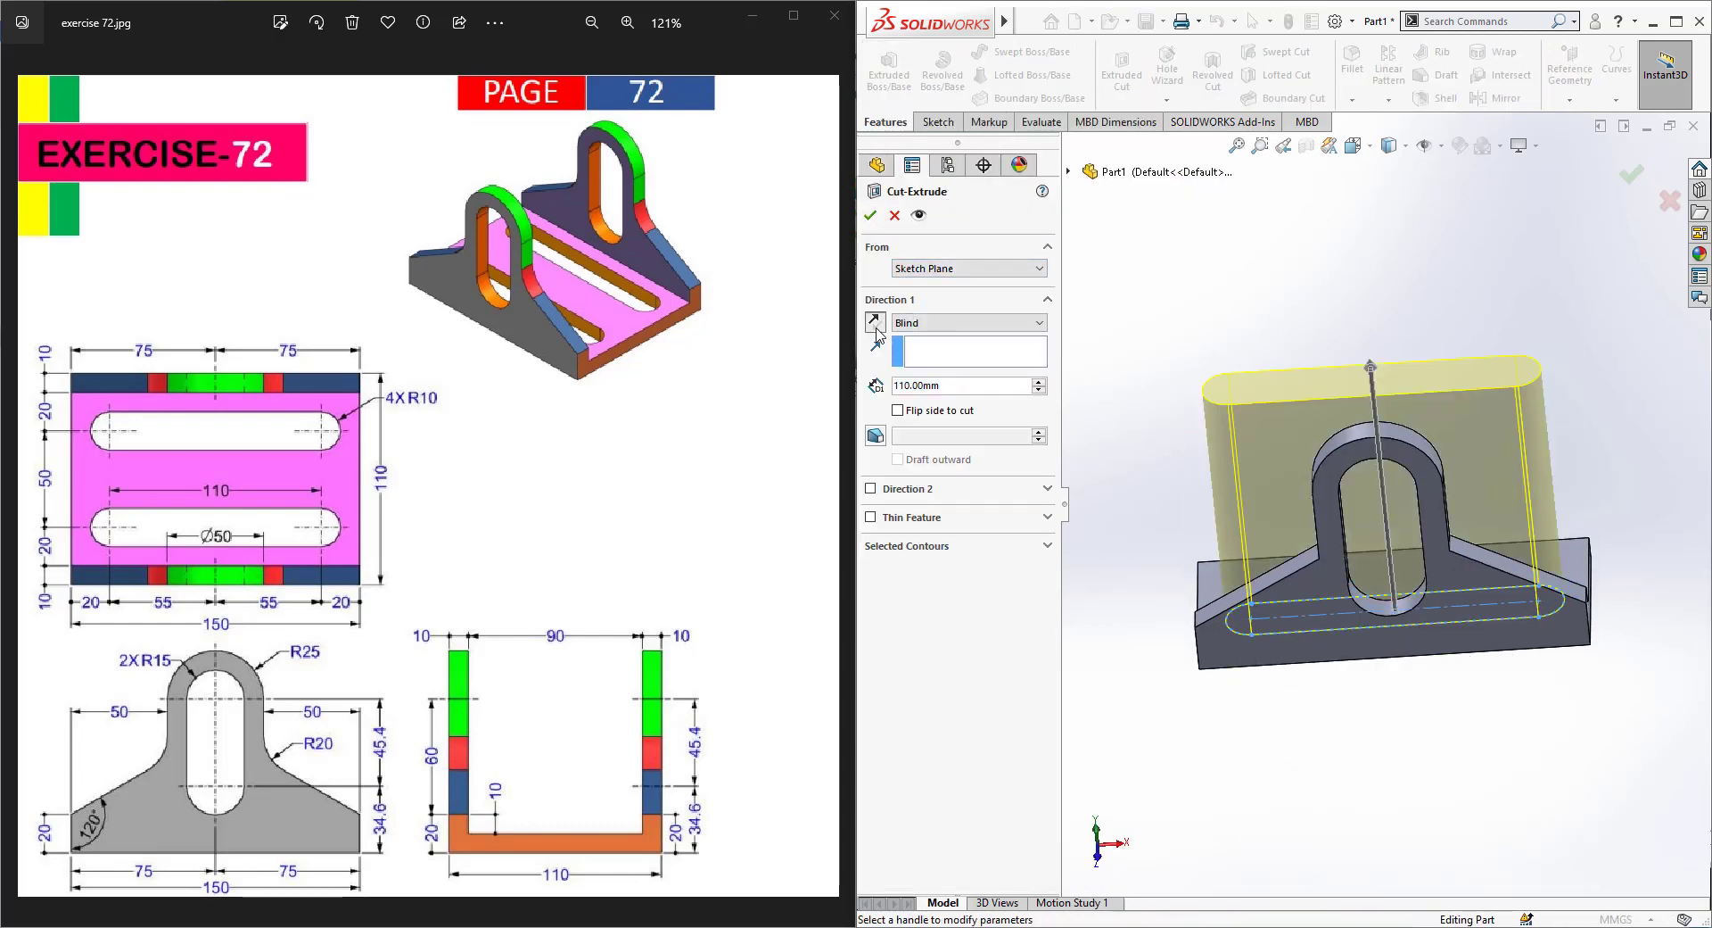
{"action": "left_click", "coordinate": [951, 322]}
{"action": "left_click", "coordinate": [951, 367]}
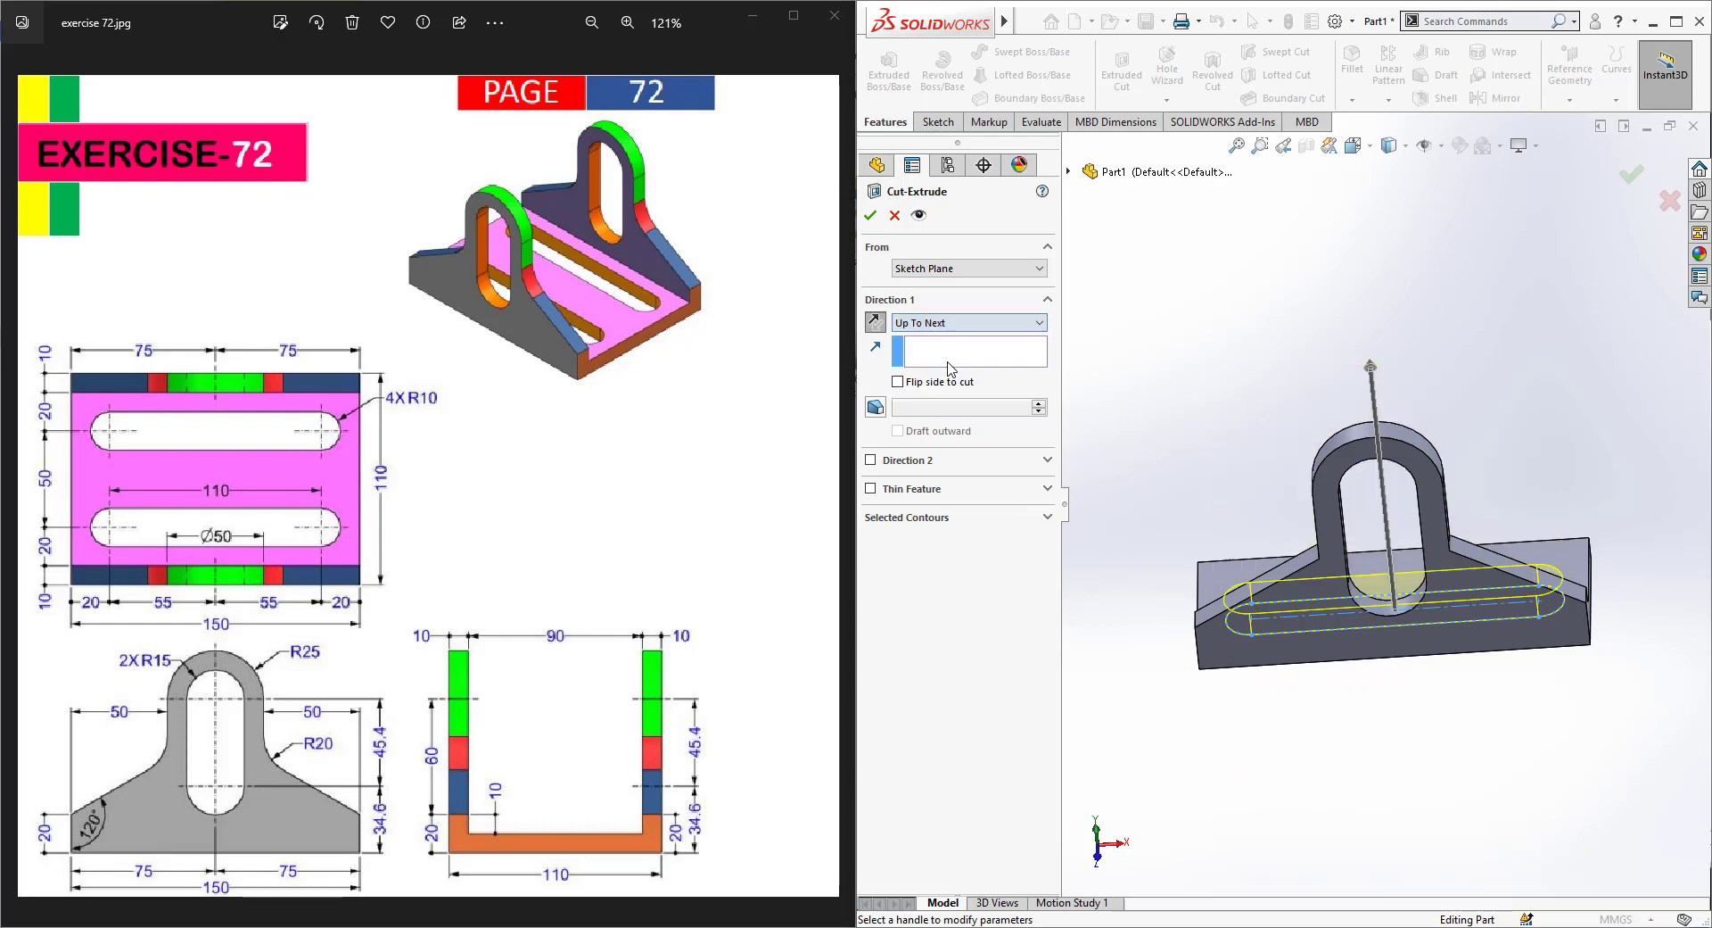
{"action": "left_click", "coordinate": [870, 215]}
Step: Add a 20 mm fillet between the upright and its sloped shoulder ahead of Mirror2 in the history, and roll the model forward again
{"action": "mouse_move", "coordinate": [1240, 361]}
{"action": "middle_mouse_down"}
{"action": "mouse_move", "coordinate": [1280, 401]}
{"action": "mouse_move", "coordinate": [1258, 324]}
{"action": "mouse_move", "coordinate": [1204, 336]}
{"action": "mouse_move", "coordinate": [1230, 343]}
{"action": "mouse_move", "coordinate": [1261, 302]}
{"action": "mouse_move", "coordinate": [1231, 298]}
{"action": "mouse_move", "coordinate": [1211, 375]}
{"action": "middle_mouse_up"}
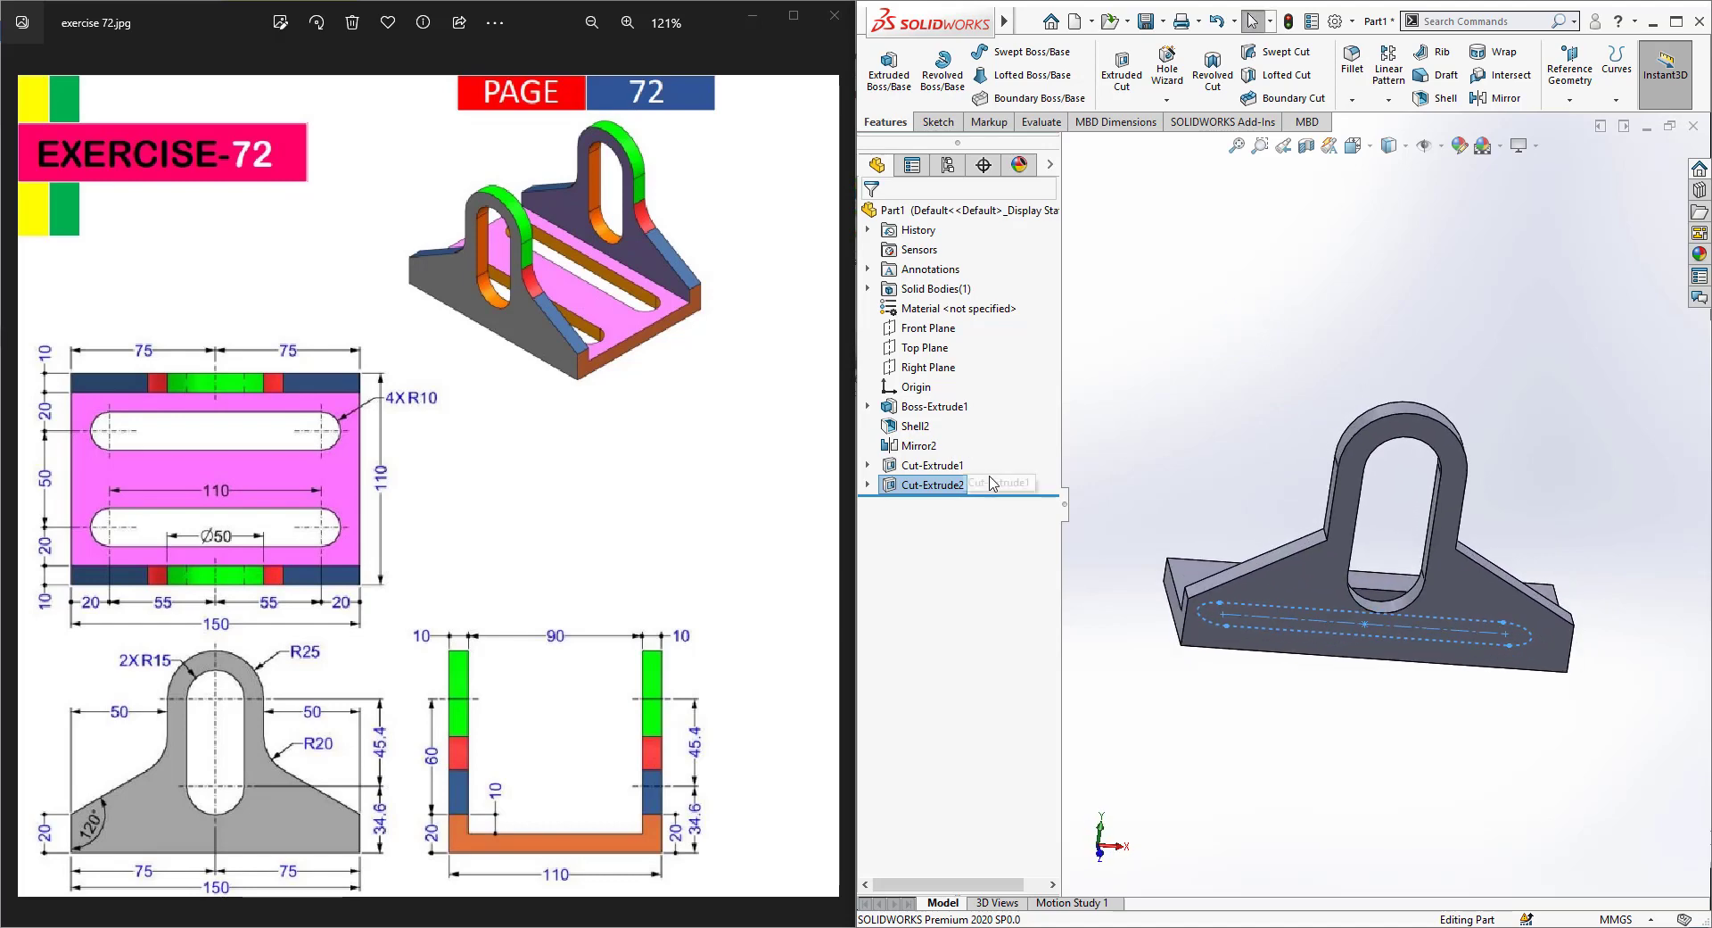
{"action": "left_click_drag", "start_coordinate": [962, 500], "coordinate": [975, 436]}
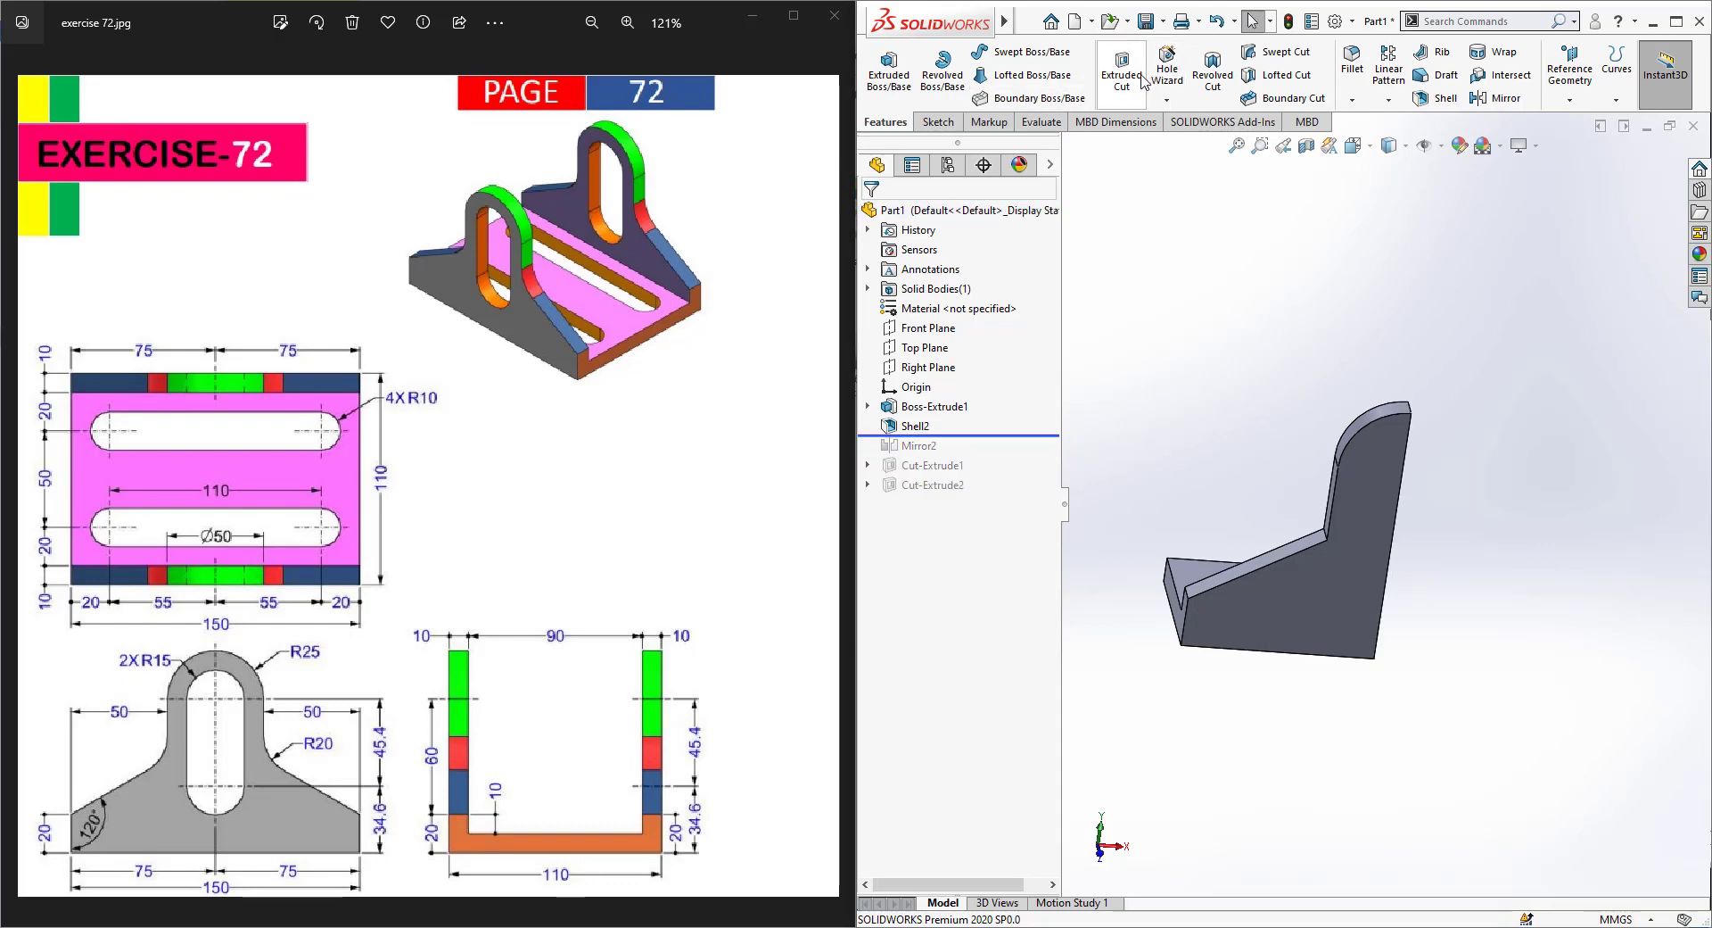
{"action": "left_click", "coordinate": [1352, 62]}
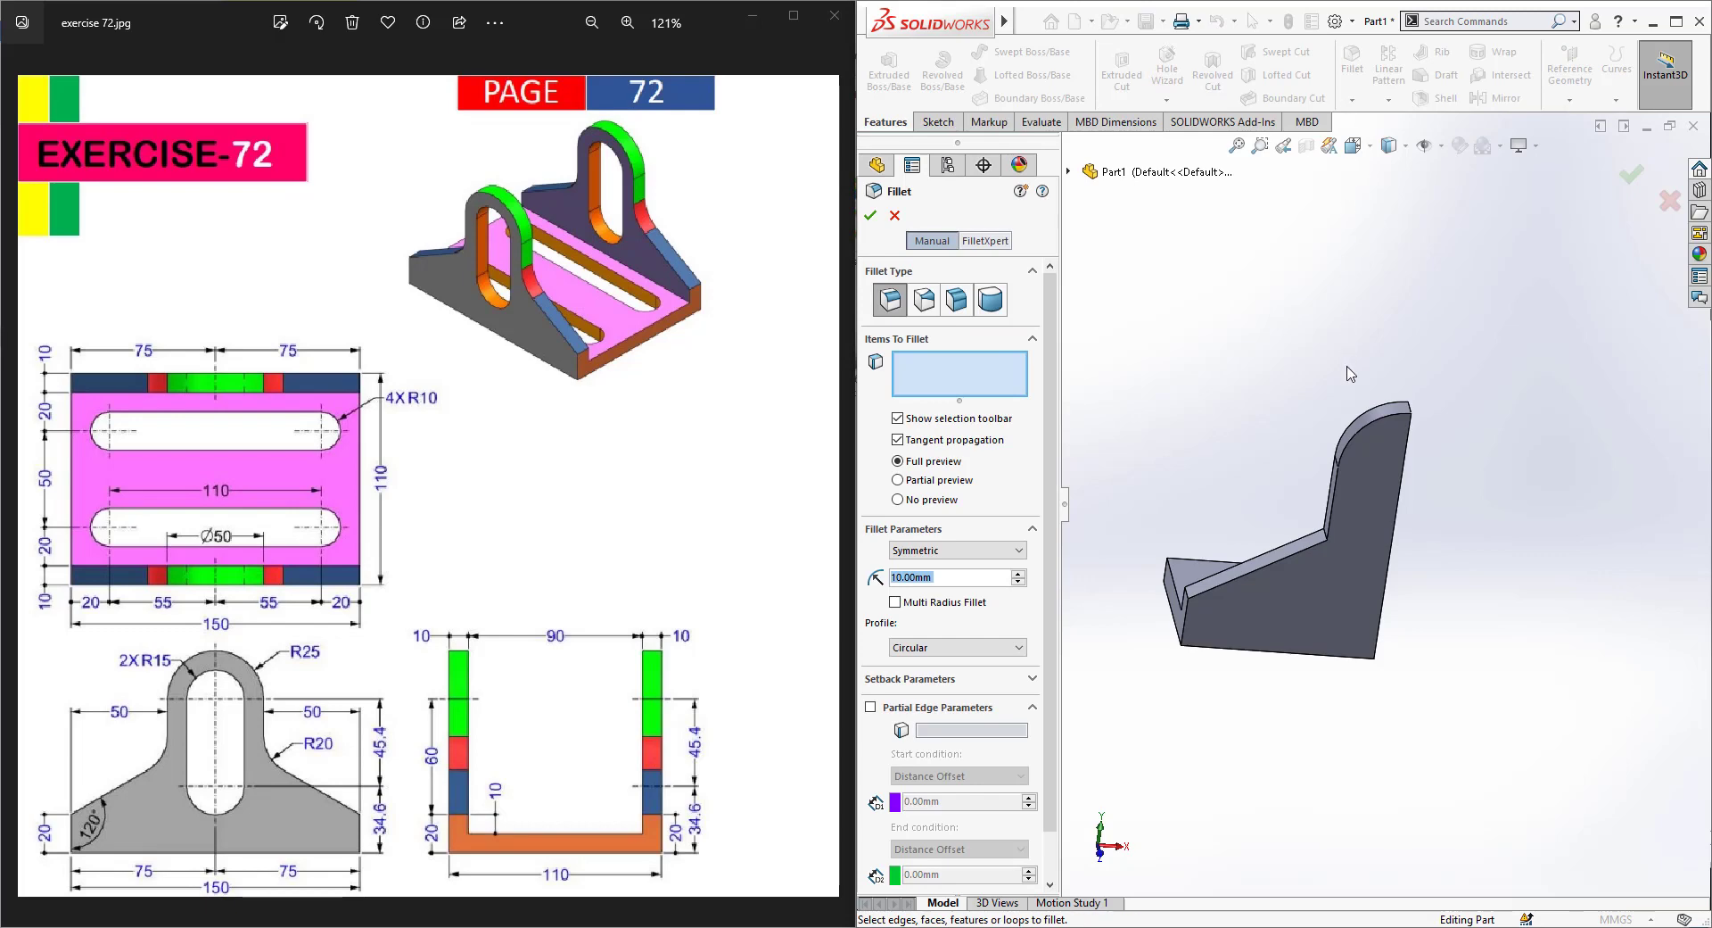
{"action": "left_click", "coordinate": [1277, 553]}
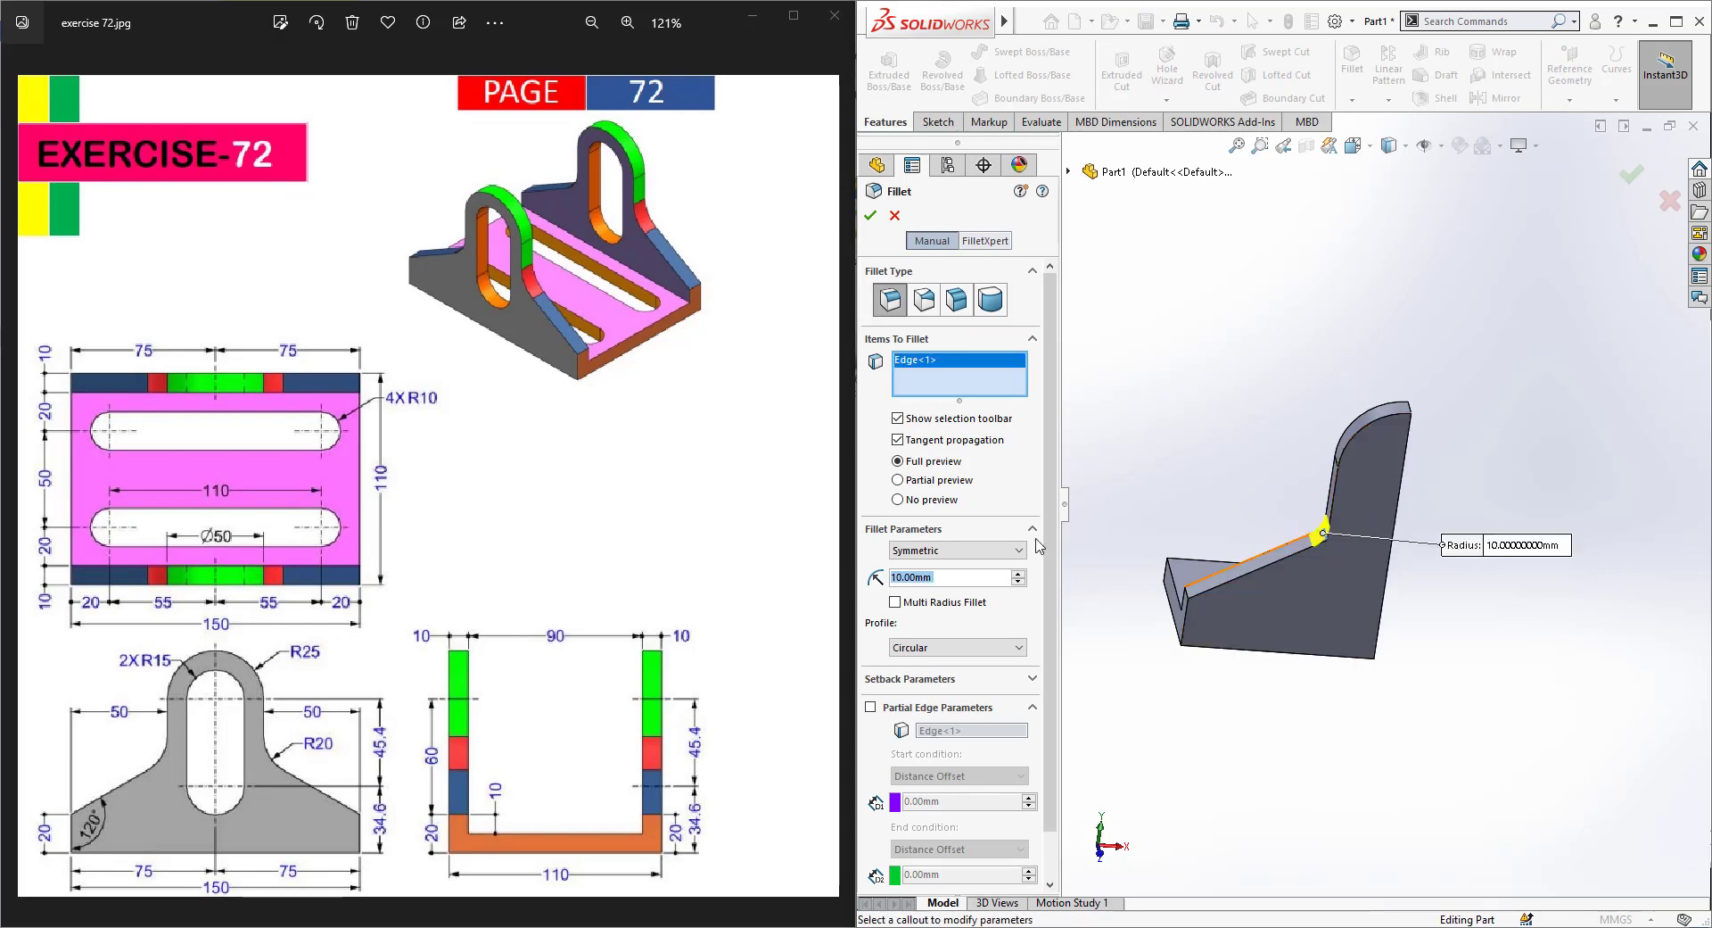
{"action": "scroll", "coordinate": [962, 585], "scroll_direction": "up", "scroll_amount": 1}
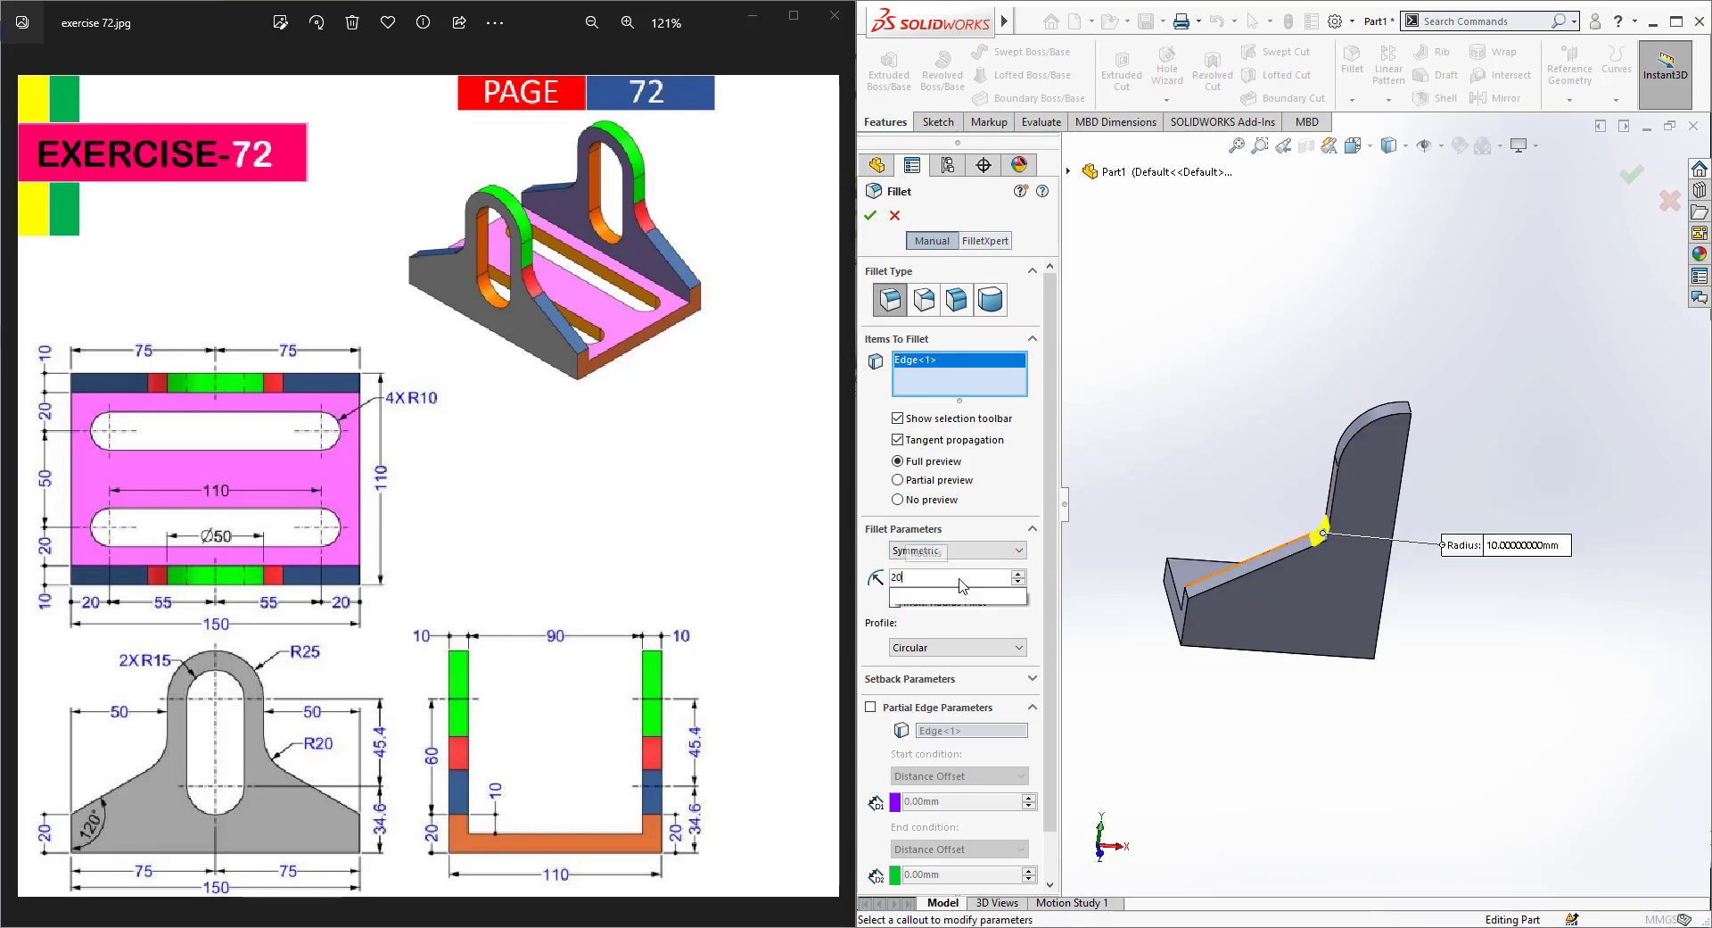
{"action": "left_click", "coordinate": [869, 217]}
{"action": "left_click_drag", "start_coordinate": [977, 456], "coordinate": [983, 516]}
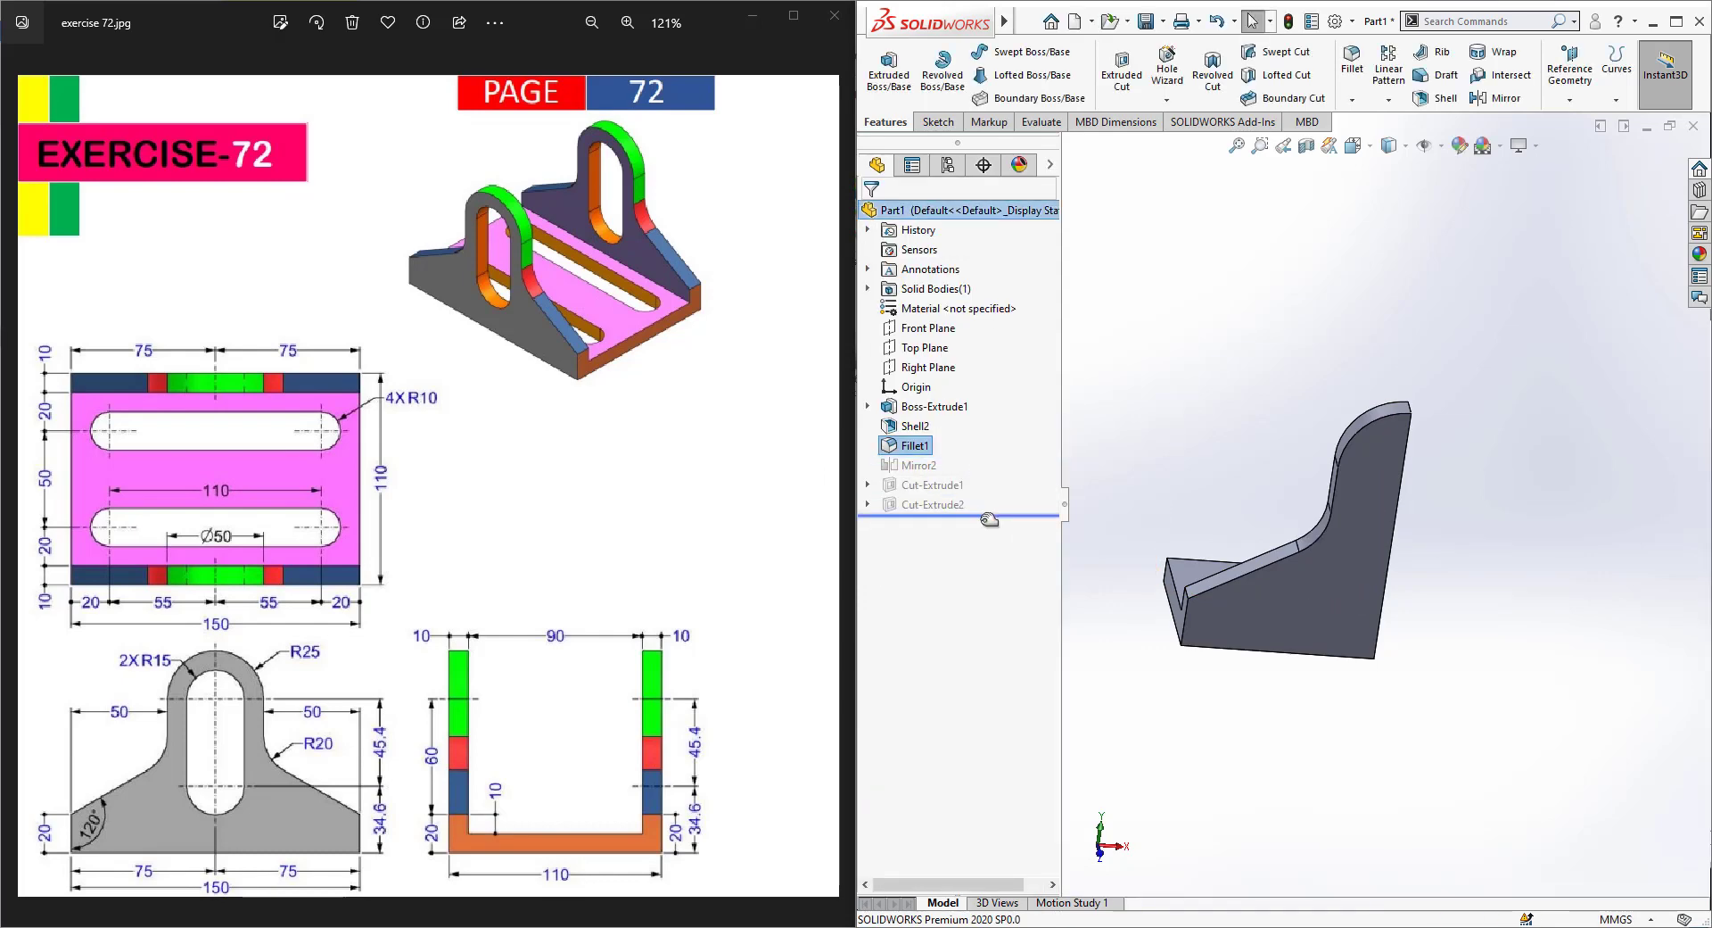
Step: Mirror the whole slotted body about the Front Plane with the solids merged
{"action": "middle_click_drag", "start_coordinate": [1179, 564], "coordinate": [1063, 544]}
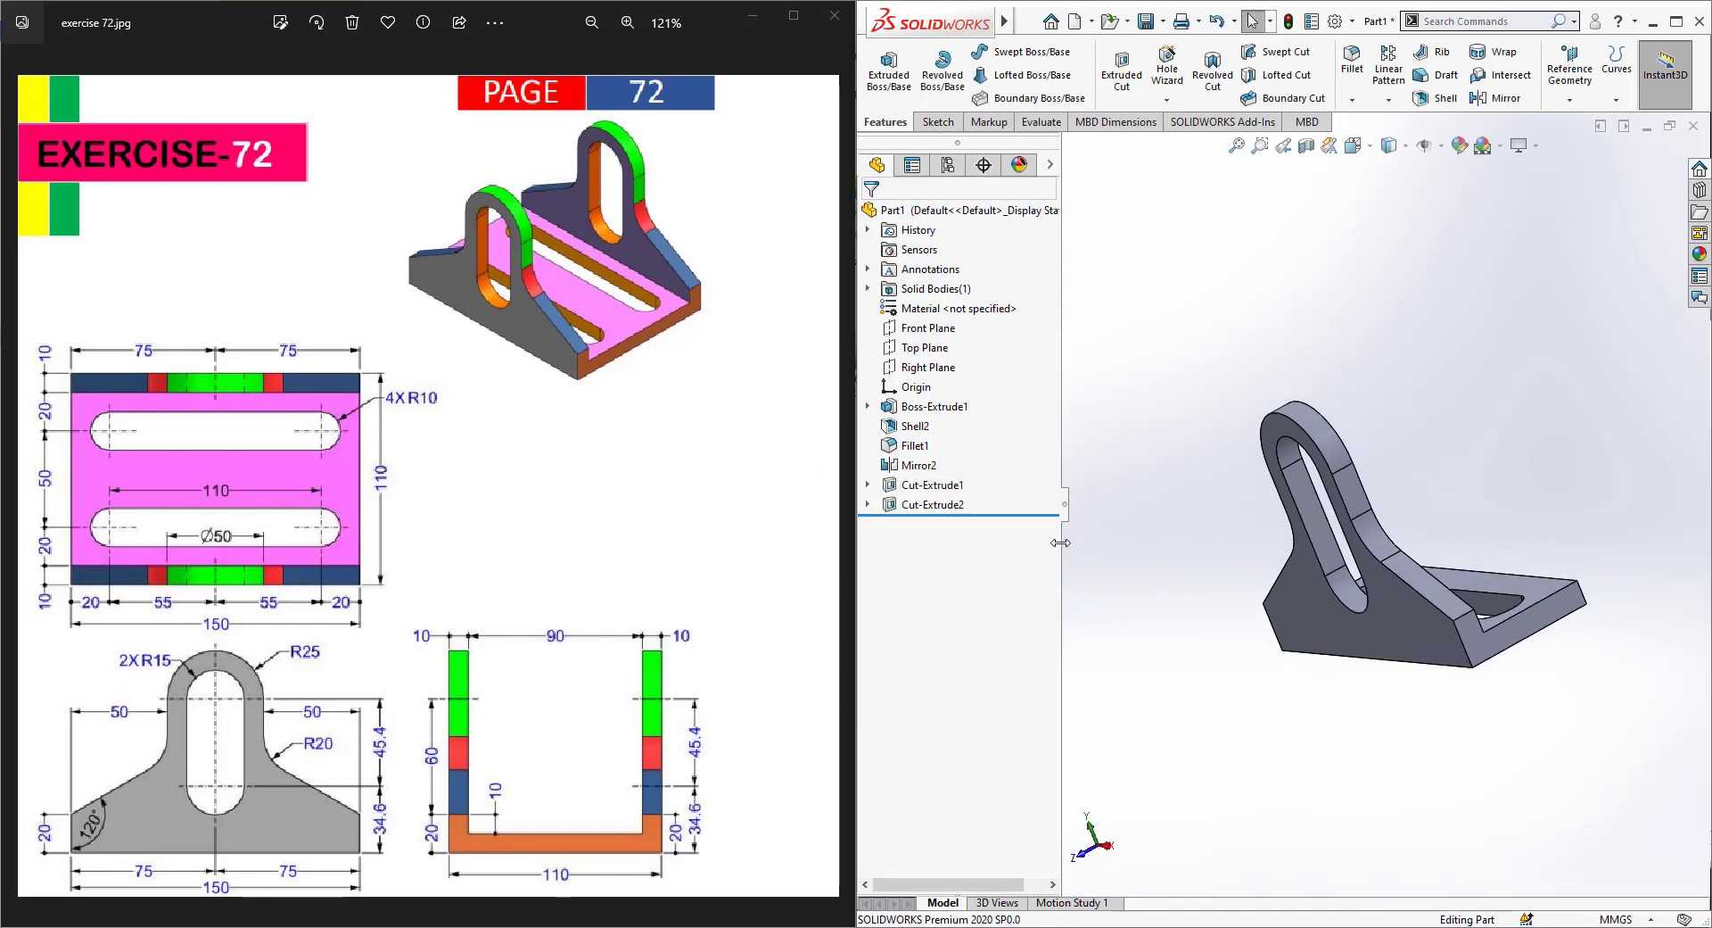
{"action": "left_click", "coordinate": [1482, 100]}
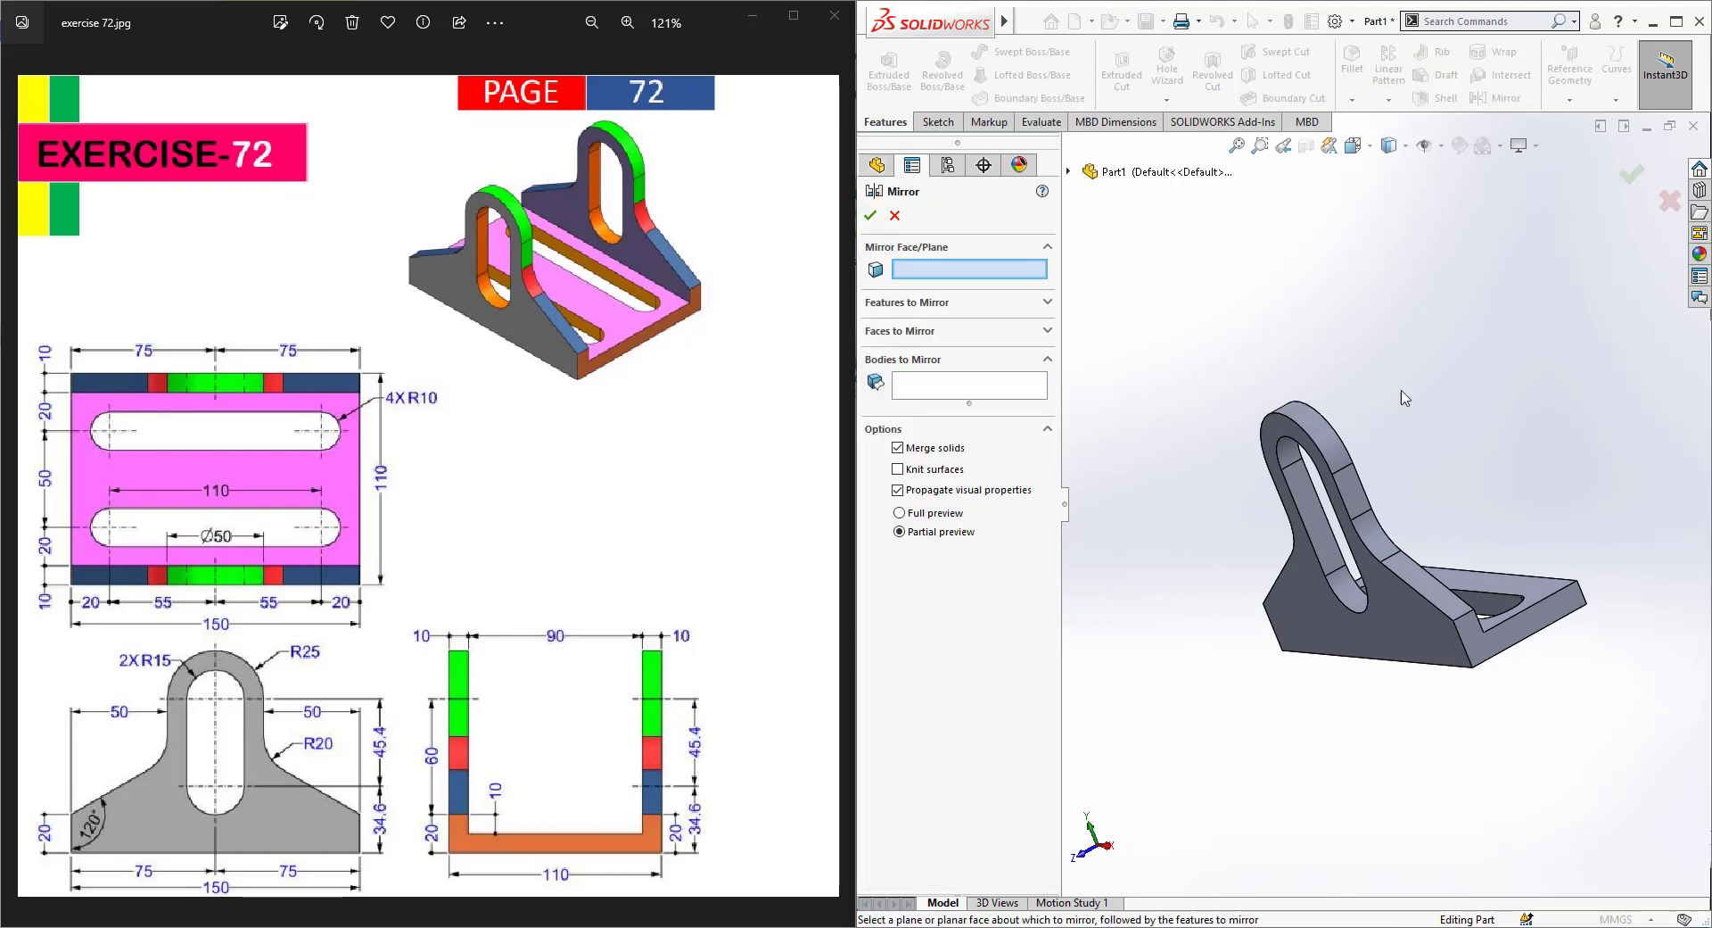
{"action": "left_click", "coordinate": [969, 386]}
{"action": "left_click", "coordinate": [1373, 624]}
{"action": "middle_click_drag", "start_coordinate": [1373, 624], "coordinate": [1221, 496]}
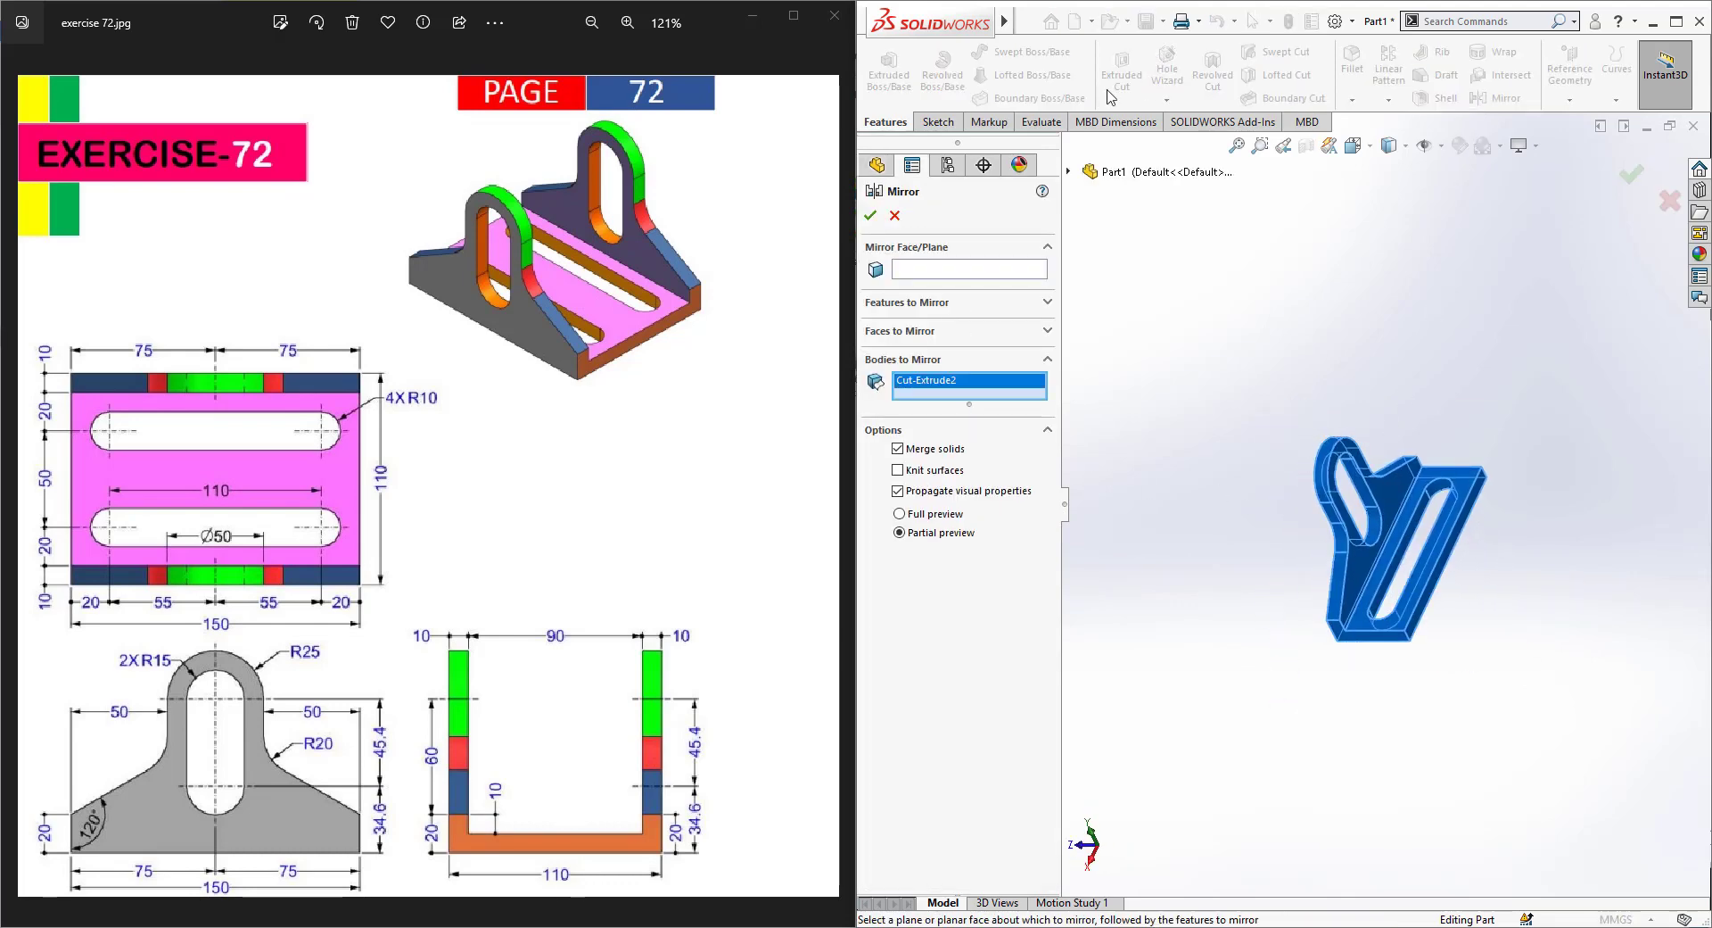
{"action": "left_click", "coordinate": [1069, 171]}
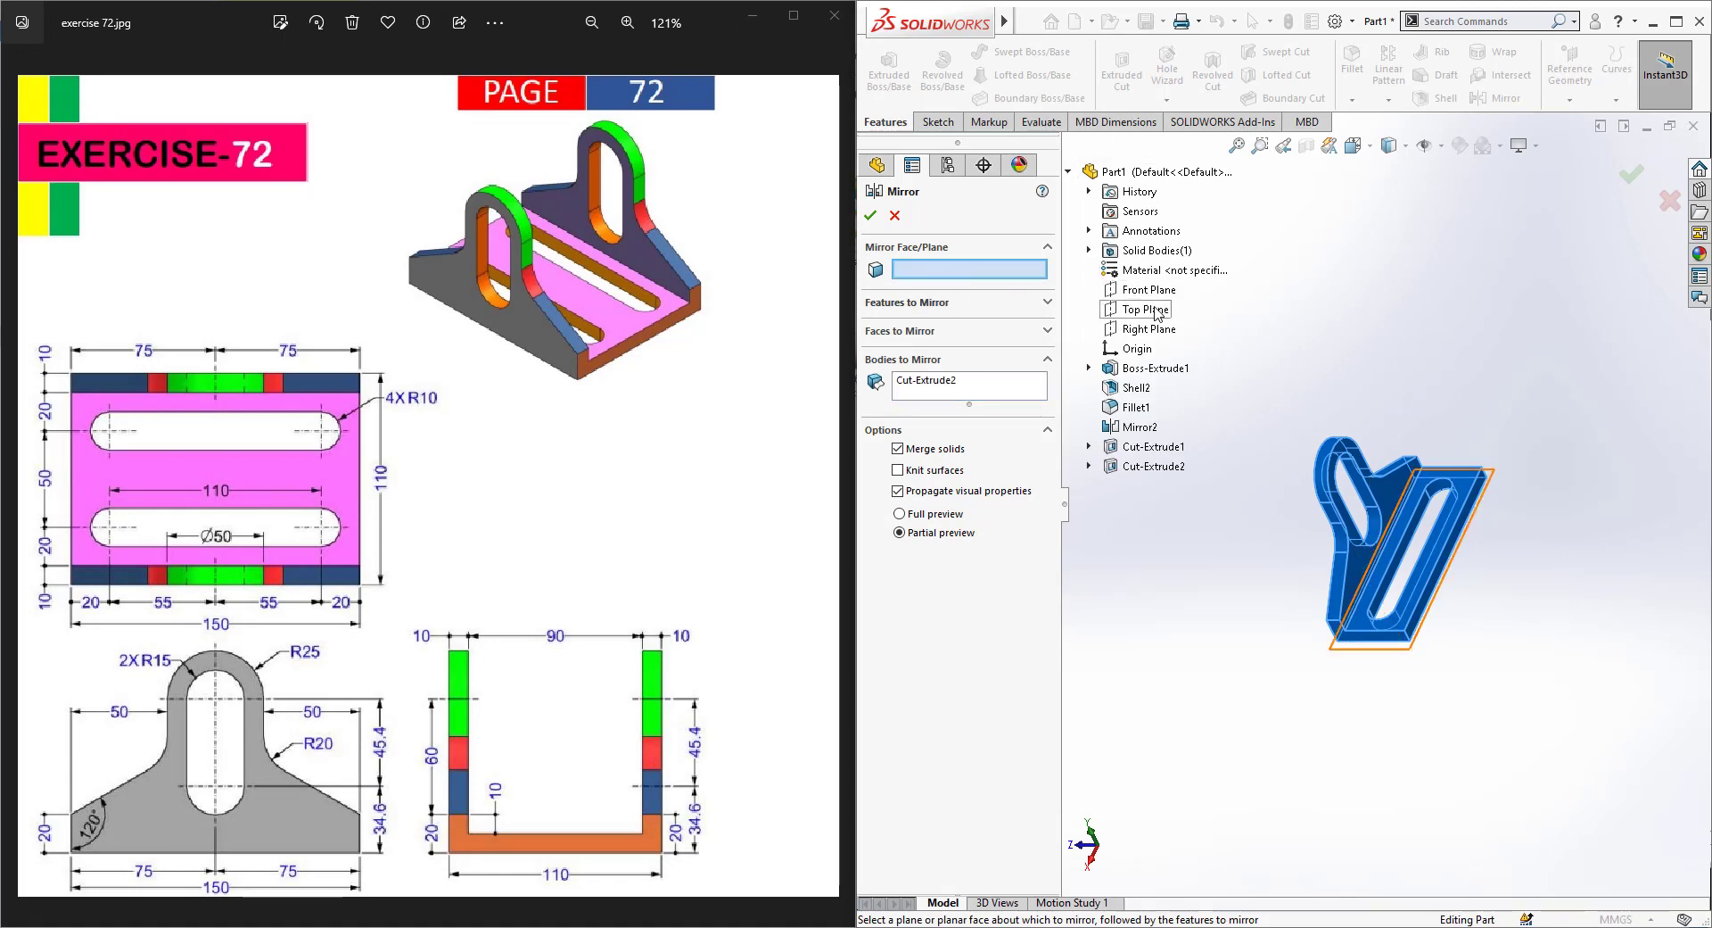
{"action": "left_click", "coordinate": [1149, 289]}
{"action": "left_click", "coordinate": [869, 215]}
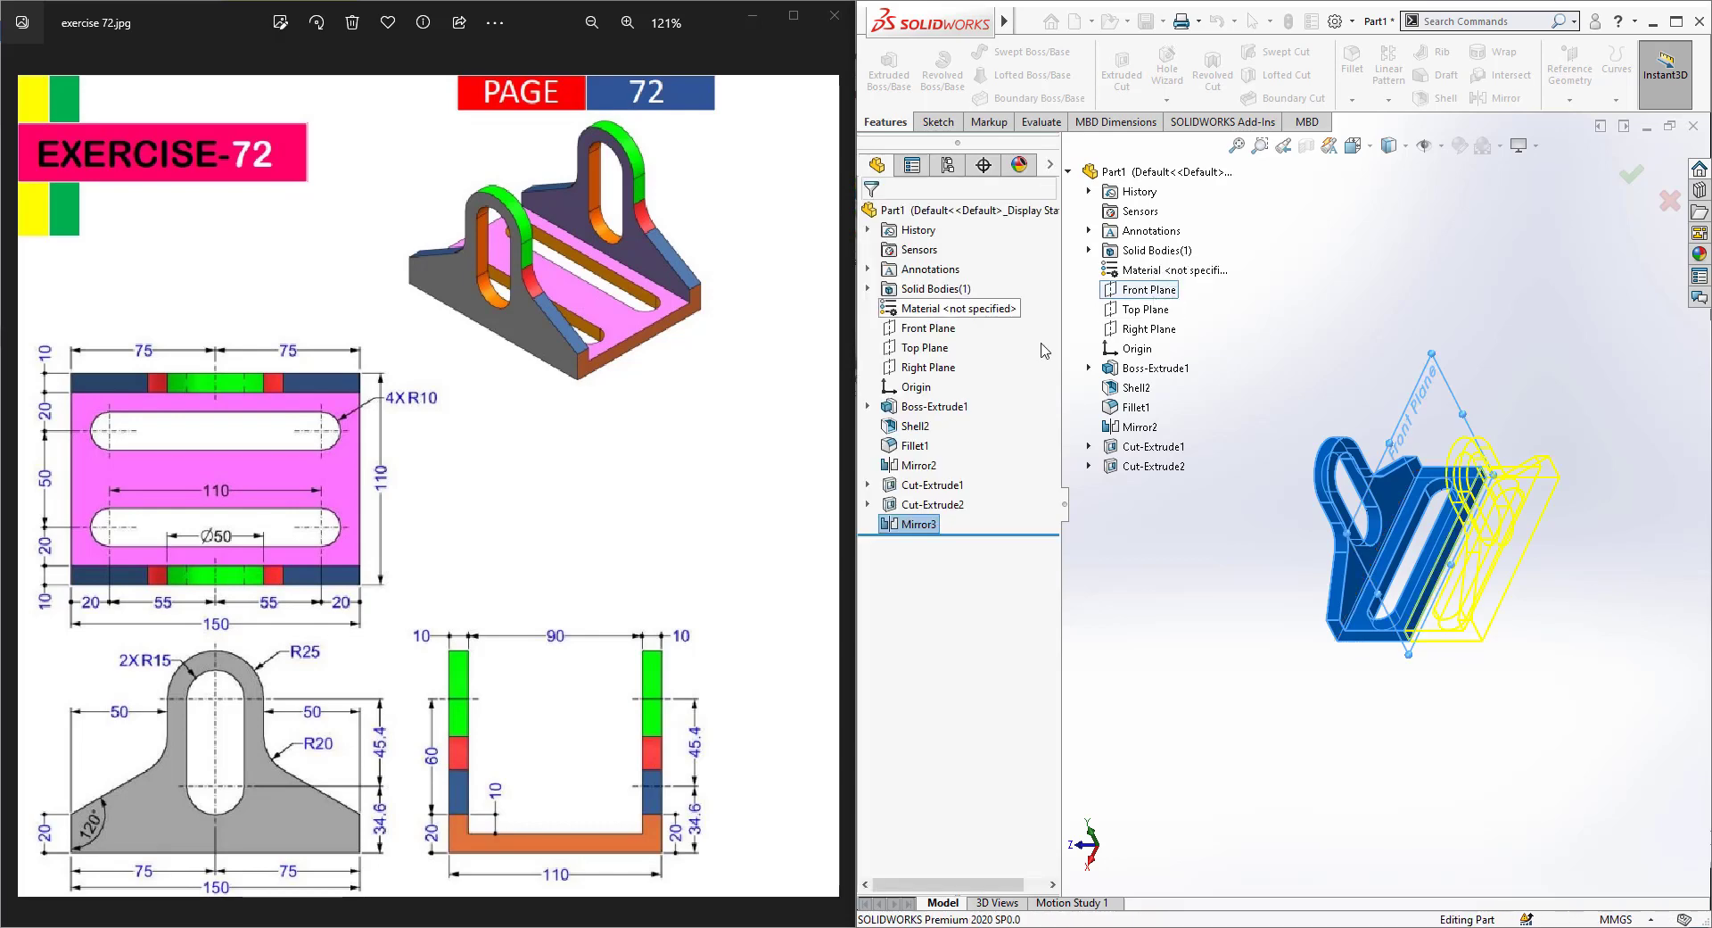
{"action": "middle_click_drag", "start_coordinate": [1192, 569], "coordinate": [1402, 533]}
{"action": "scroll", "coordinate": [1516, 513], "scroll_direction": "up", "scroll_amount": 2}
{"action": "scroll", "coordinate": [1512, 516], "scroll_direction": "down", "scroll_amount": 6}
{"action": "scroll", "coordinate": [1282, 653], "scroll_direction": "up", "scroll_amount": 2}
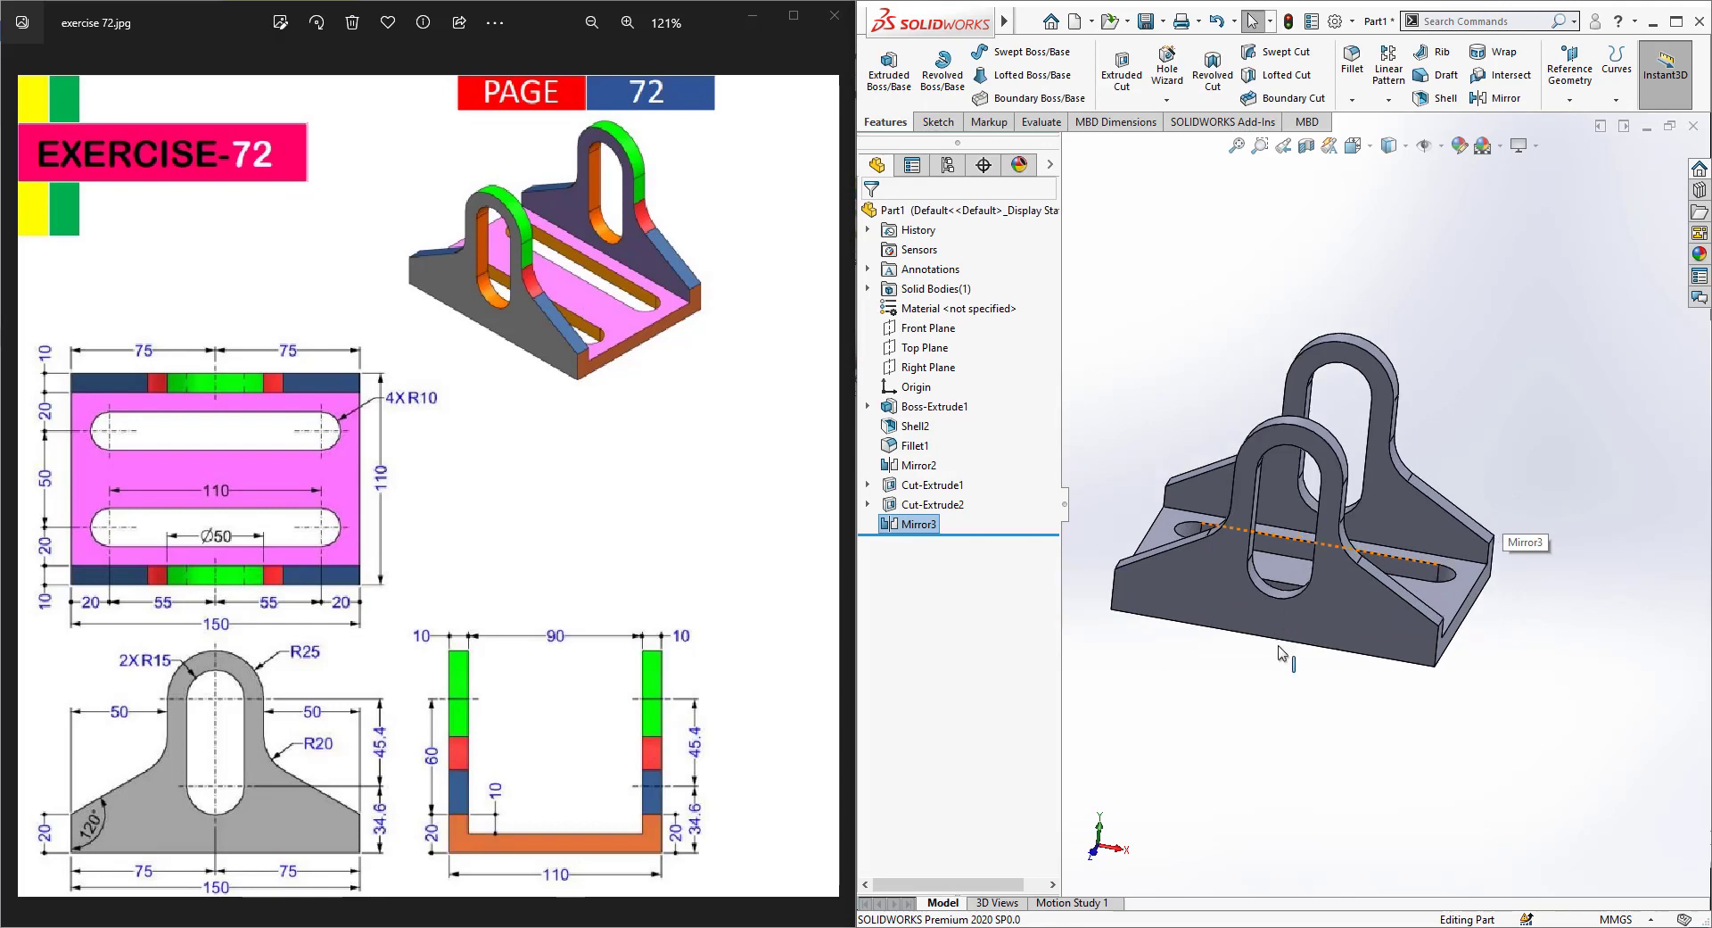